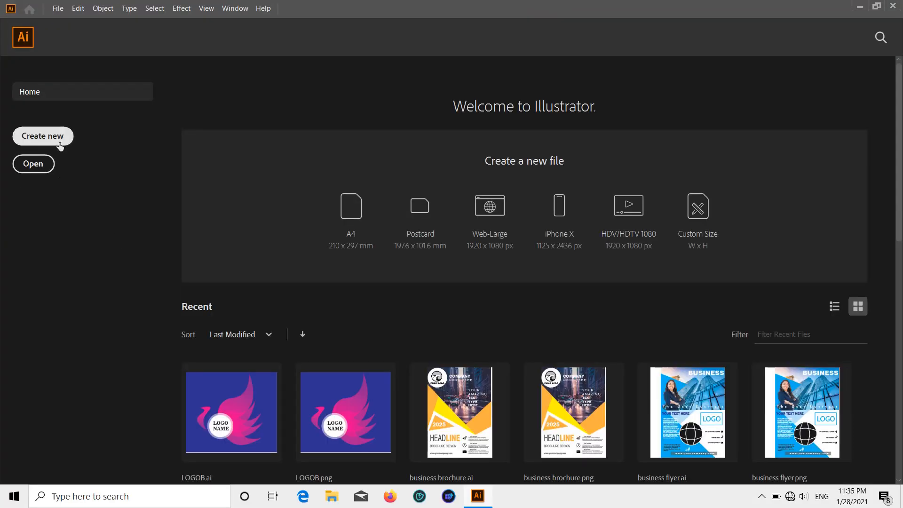
Create a new 10 x 10 in document with RGB Color mode and 300 ppi raster effects.
click(58, 140)
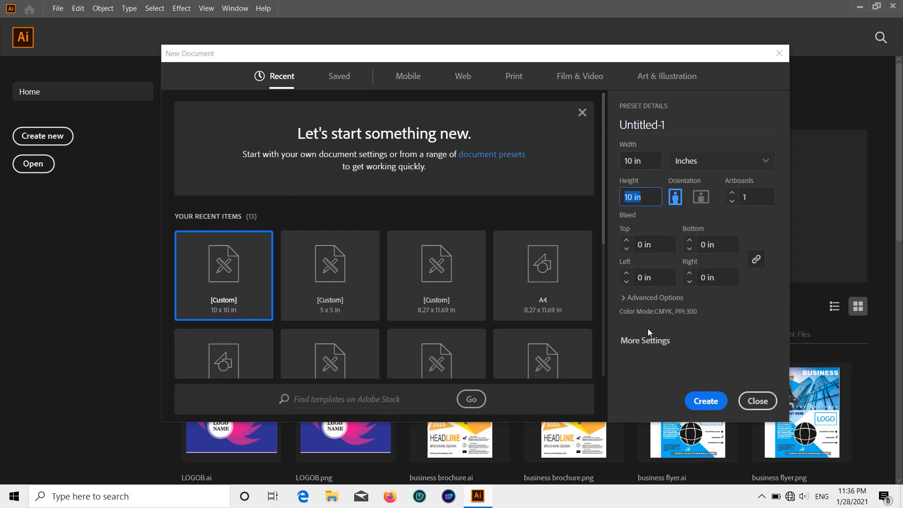
click(631, 297)
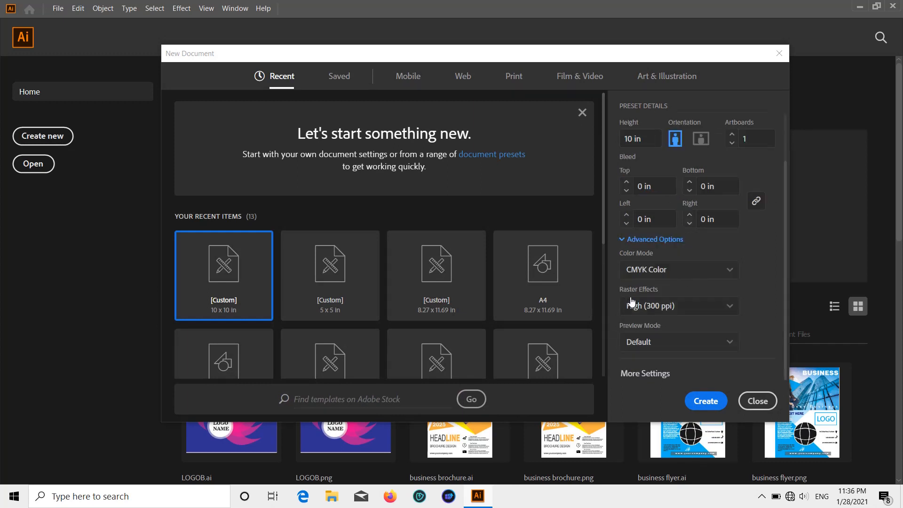
click(722, 270)
click(691, 291)
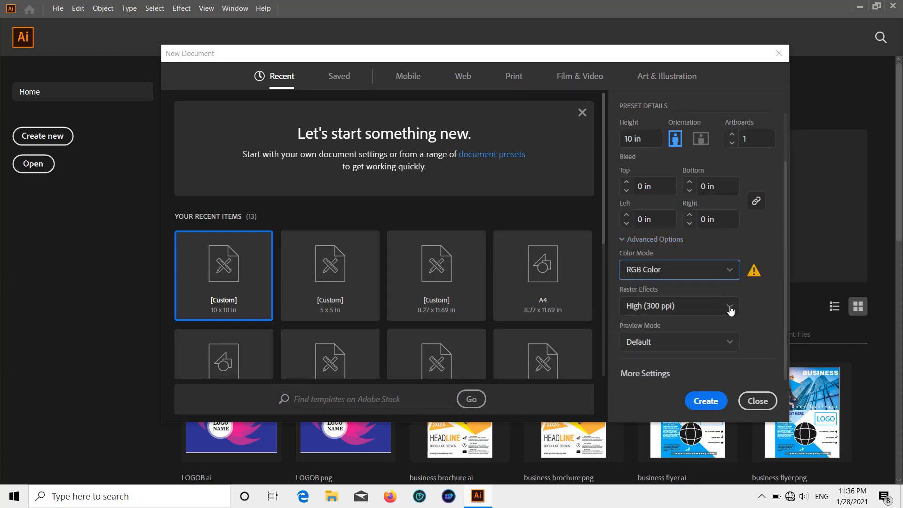
click(706, 401)
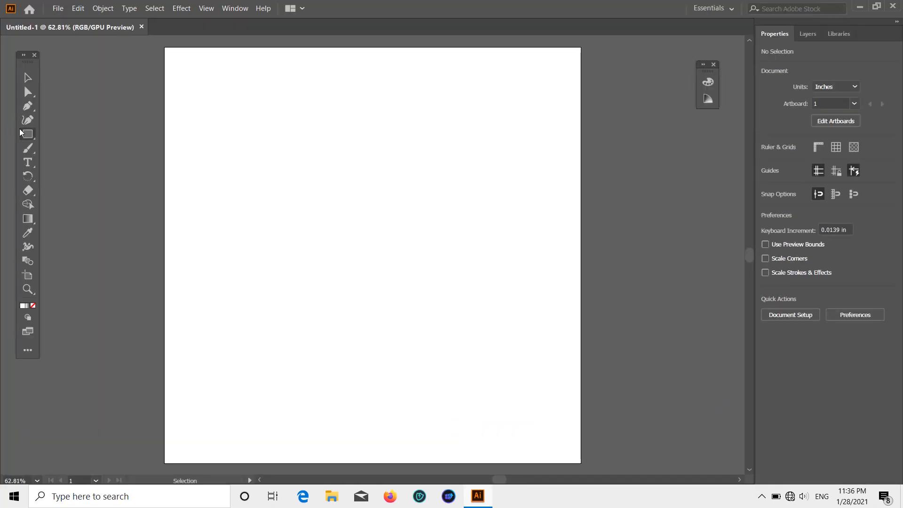
Draw a white 10 x 10 in rectangle covering the whole artboard and remove its stroke.
click(26, 134)
mouse_move(164, 48)
mouse_down()
mouse_move(510, 423)
mouse_move(581, 464)
mouse_up()
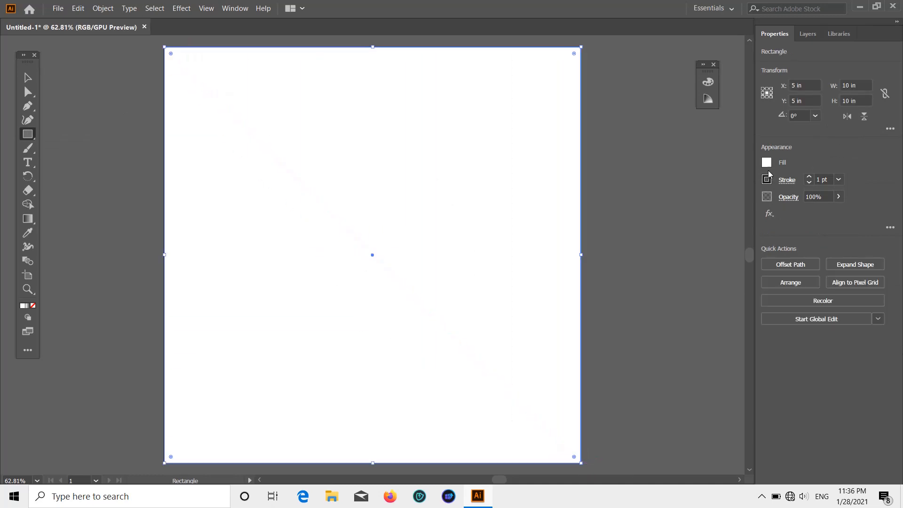
click(767, 179)
click(639, 223)
click(29, 91)
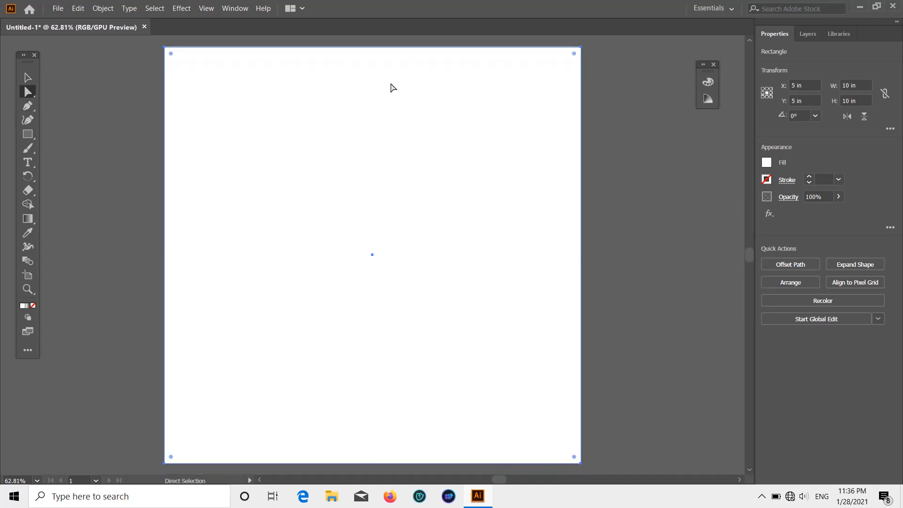
click(28, 105)
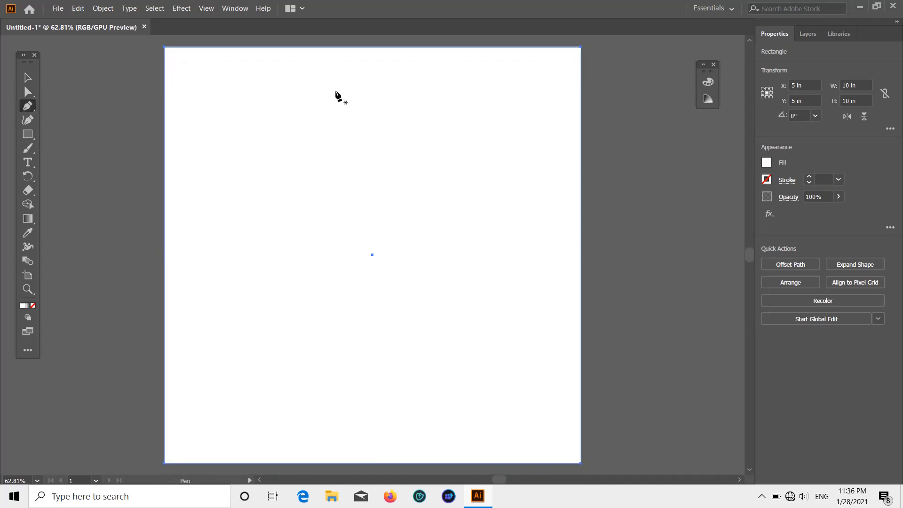
click(307, 73)
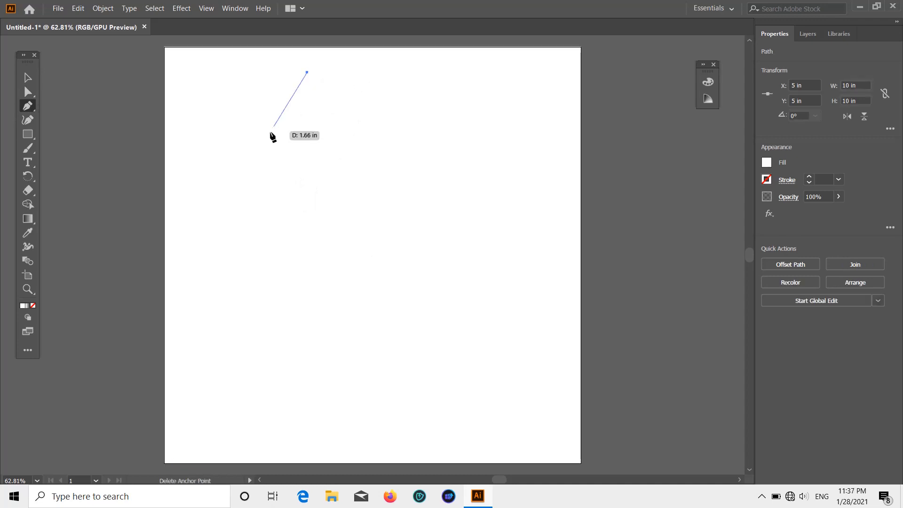
drag(281, 248, 336, 291)
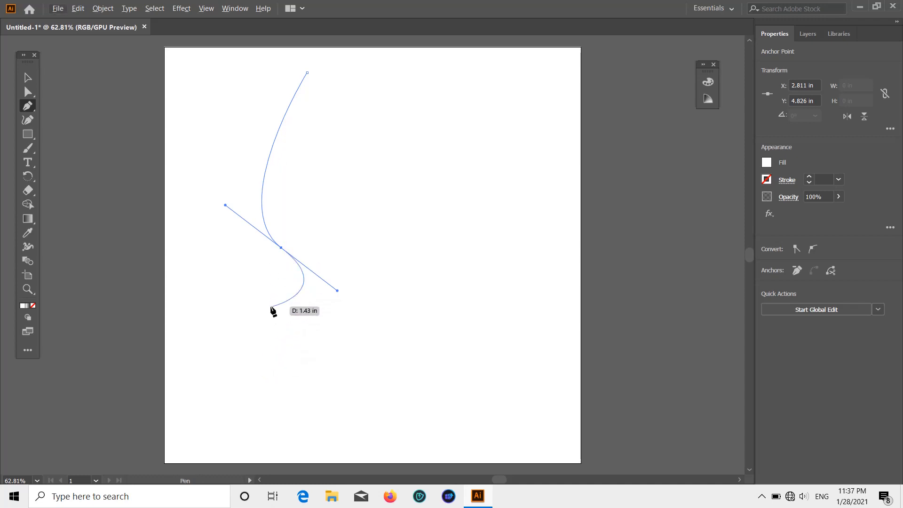
drag(289, 428, 296, 434)
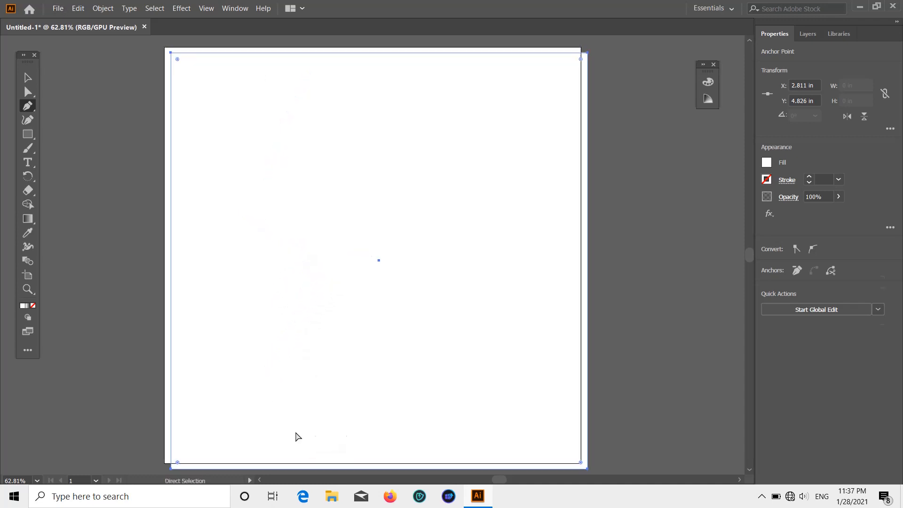
key(ctrl+z)
key(ctrl+z)
key(ctrl+z)
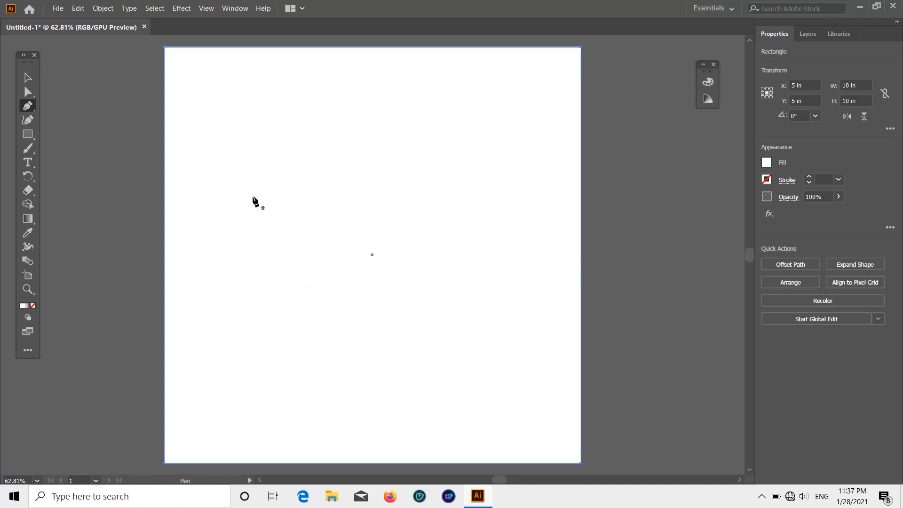
Draw a closed Pen path with a wavy left side, a straight base along the artboard's bottom edge and a slanted right side.
click(321, 85)
drag(274, 288, 323, 331)
drag(295, 452, 386, 467)
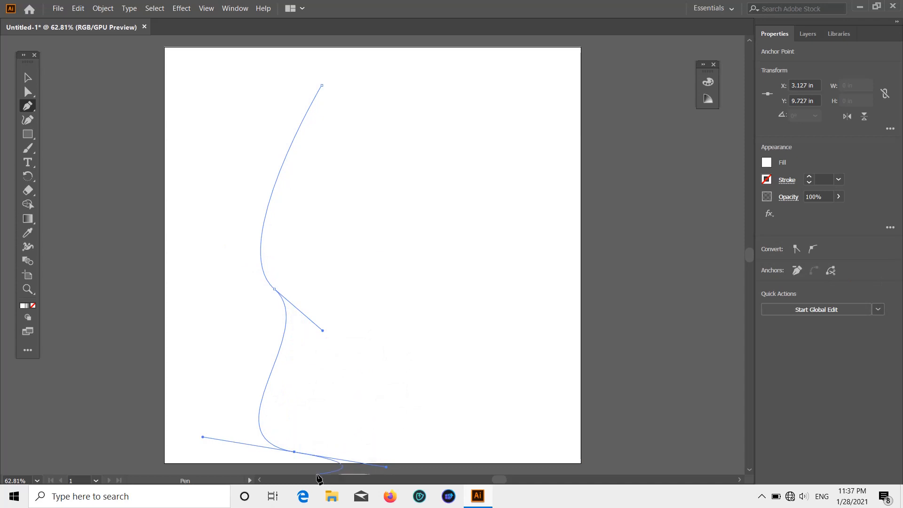
click(296, 464)
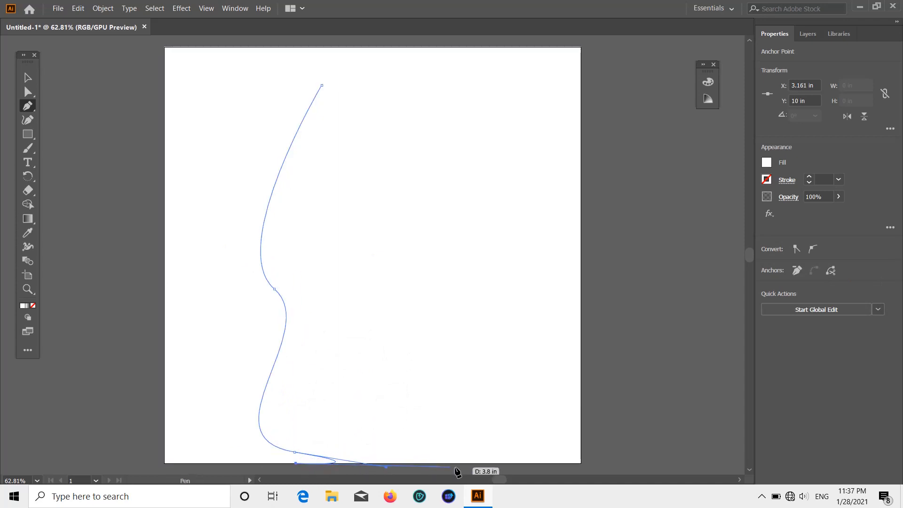
click(566, 463)
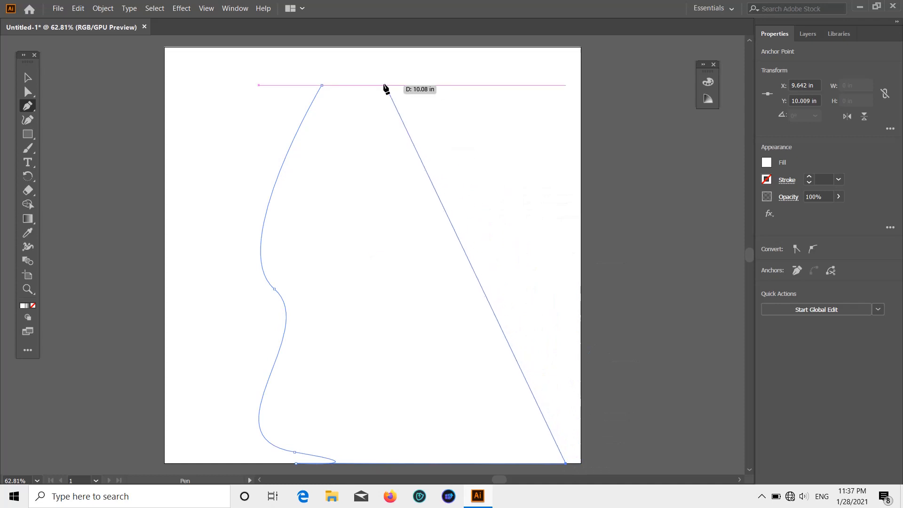
click(459, 48)
click(322, 85)
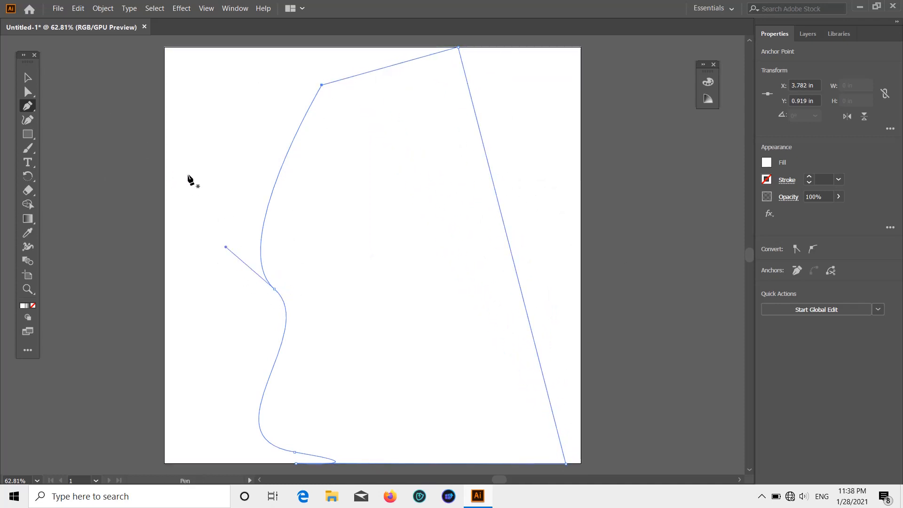
Delete the middle anchor point on the path's wavy left side.
key(ctrl)
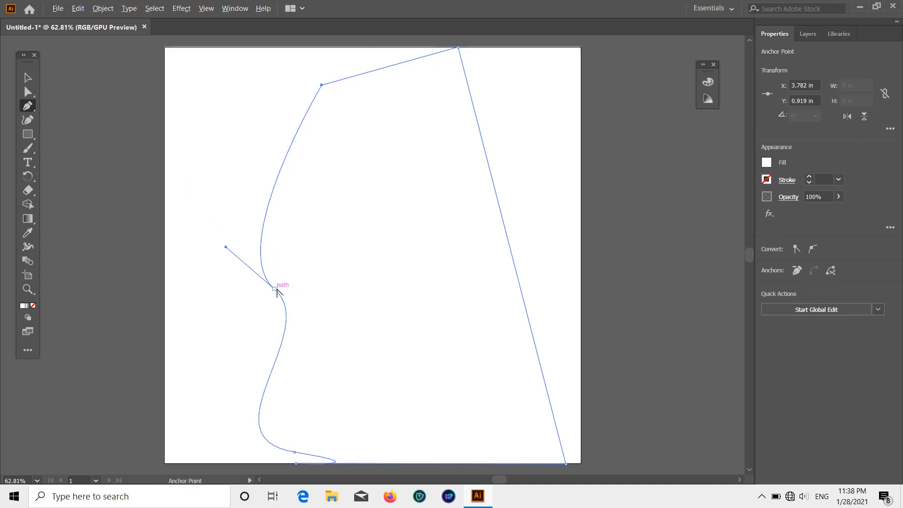
mouse_move(274, 289)
mouse_down()
mouse_move(258, 301)
mouse_move(306, 355)
mouse_move(277, 295)
mouse_up()
click(273, 291)
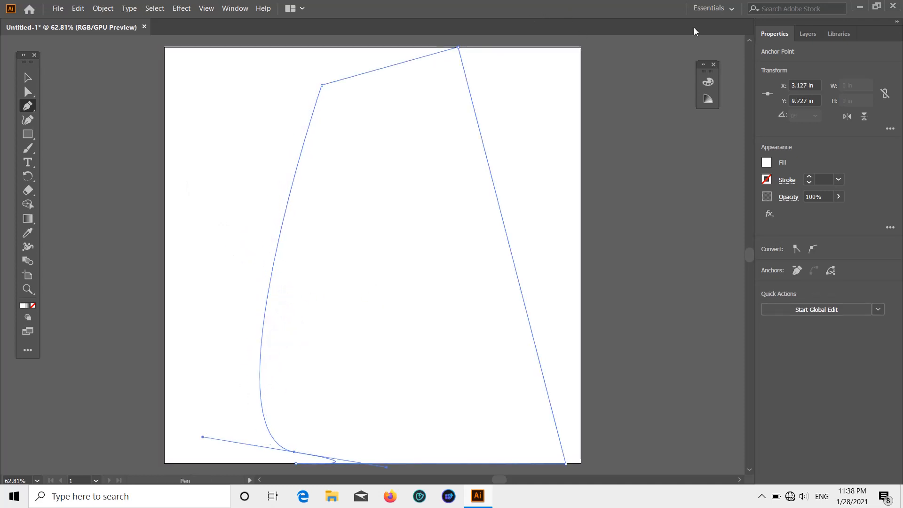
Reshape the path's left side with the Curvature tool into two outward bulges meeting at a corner point, starting near the artboard's top edge.
click(29, 79)
click(28, 121)
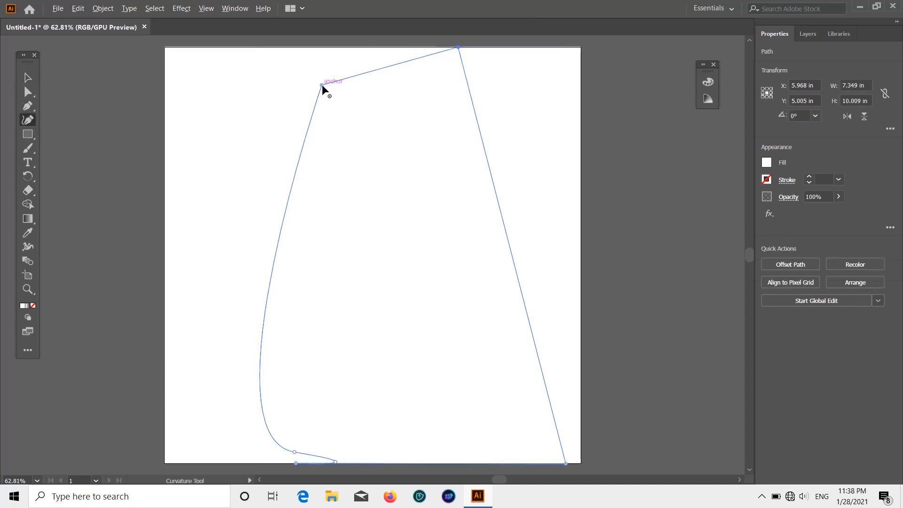
drag(323, 87, 307, 51)
drag(284, 173, 229, 132)
drag(295, 453, 302, 326)
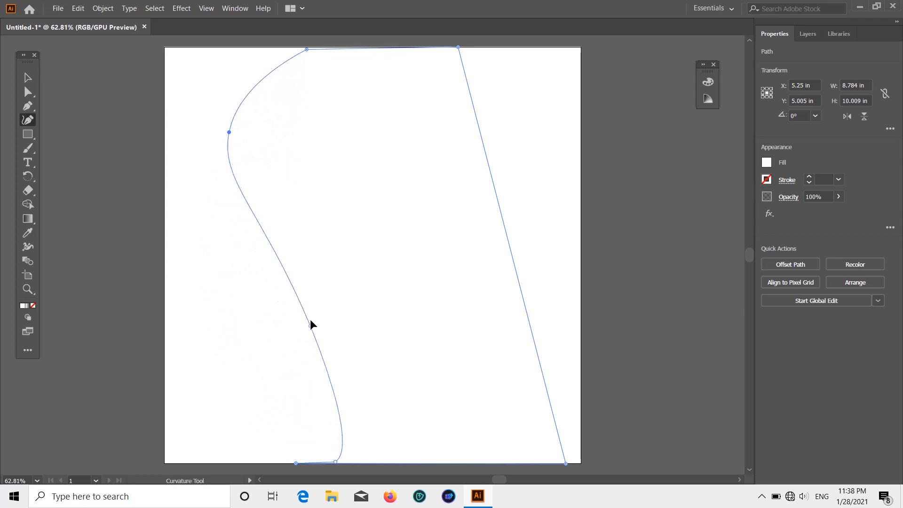
drag(229, 134, 225, 236)
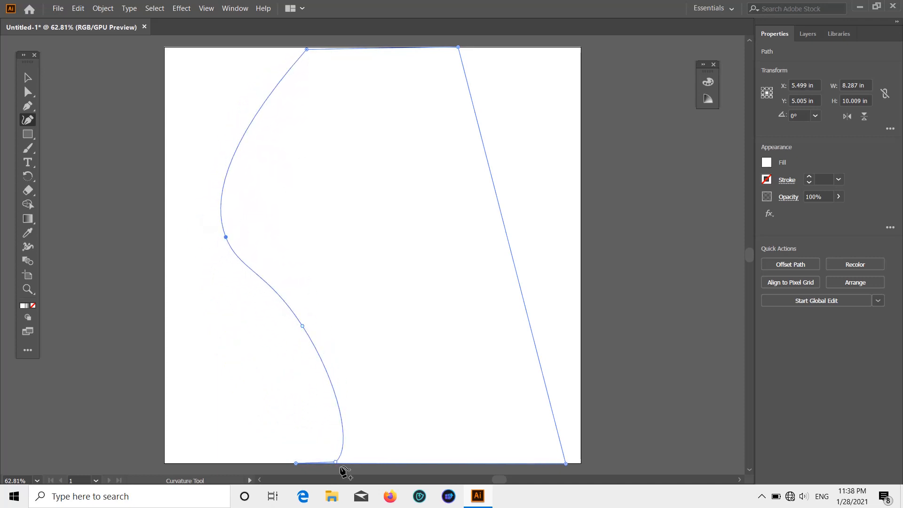
drag(336, 463, 232, 410)
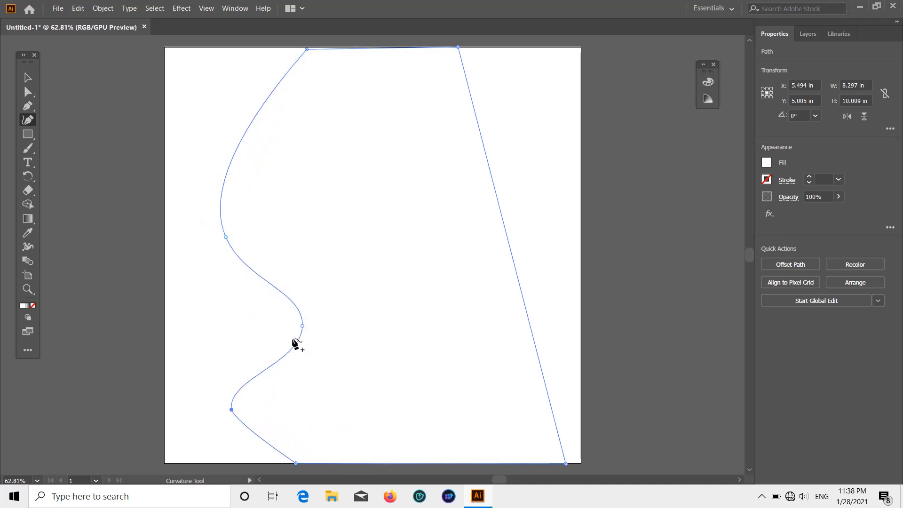
double_click(302, 326)
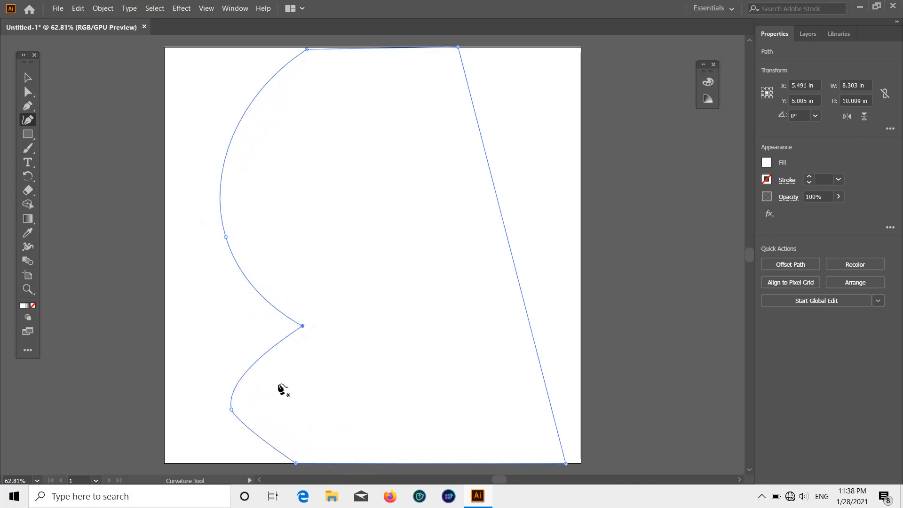
Move the left side's corner point outward, lower the bottom bulge and form a small curved hook where it meets the base.
scroll(283, 390, down, 2)
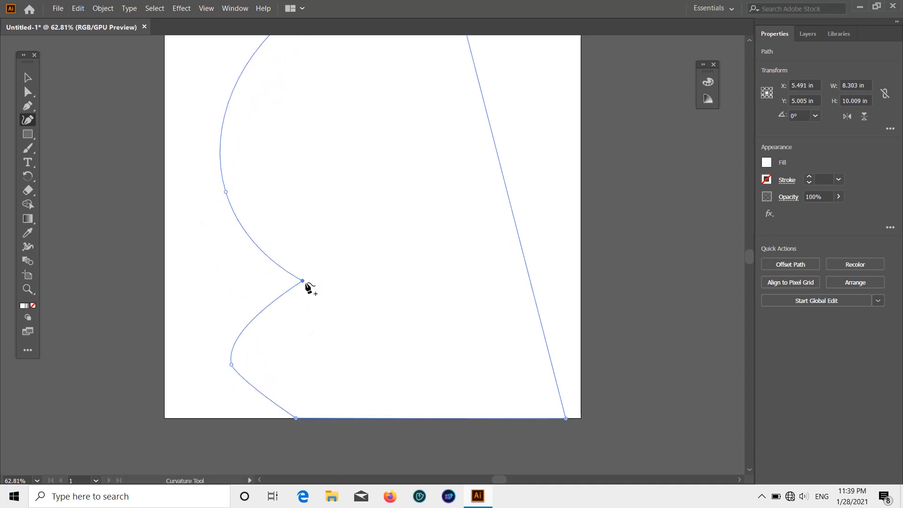
drag(302, 281, 256, 245)
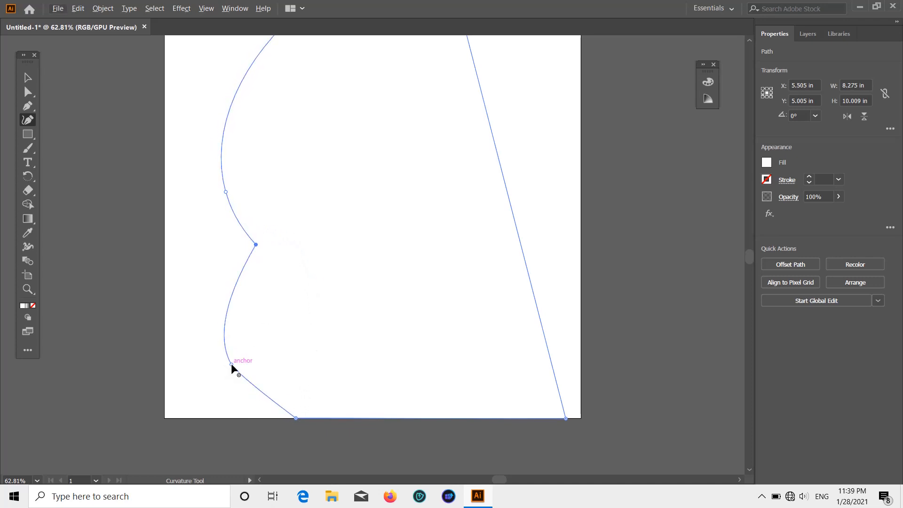
drag(232, 366, 239, 402)
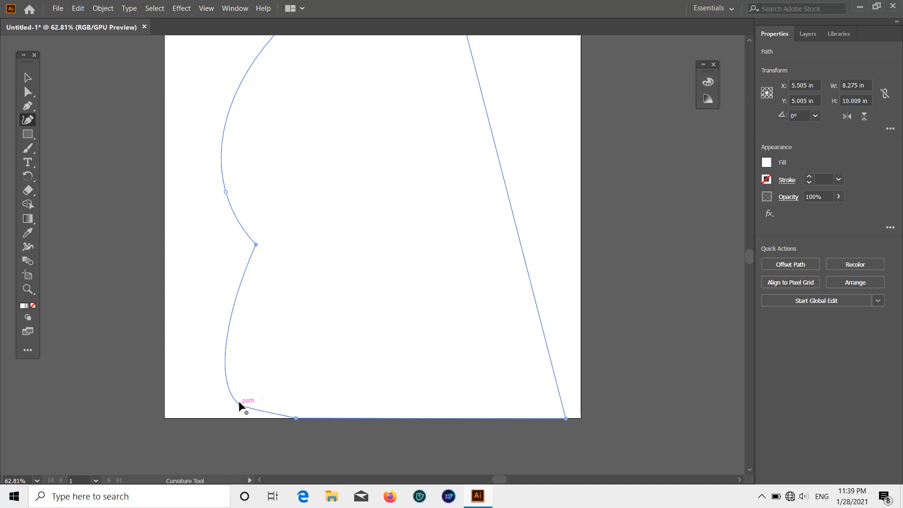
drag(296, 418, 303, 418)
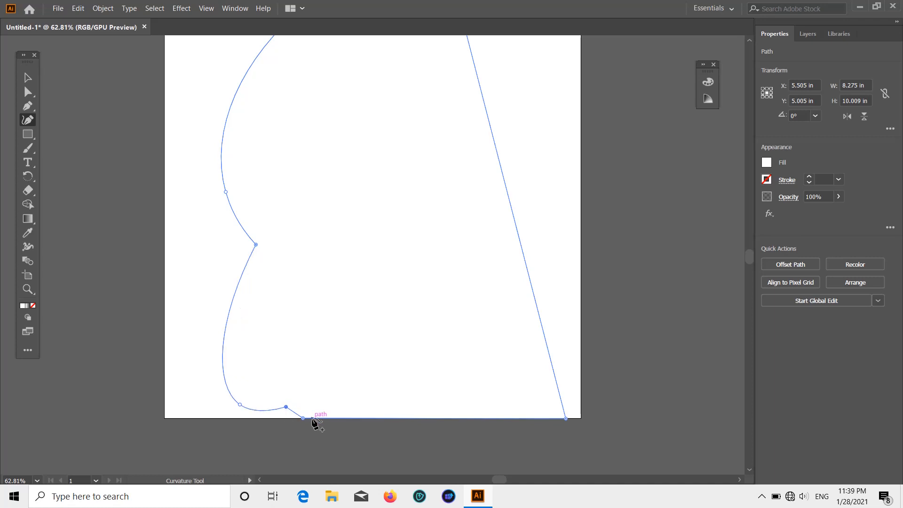
drag(302, 418, 266, 417)
click(271, 414)
scroll(341, 409, down, 1)
scroll(339, 402, up, 3)
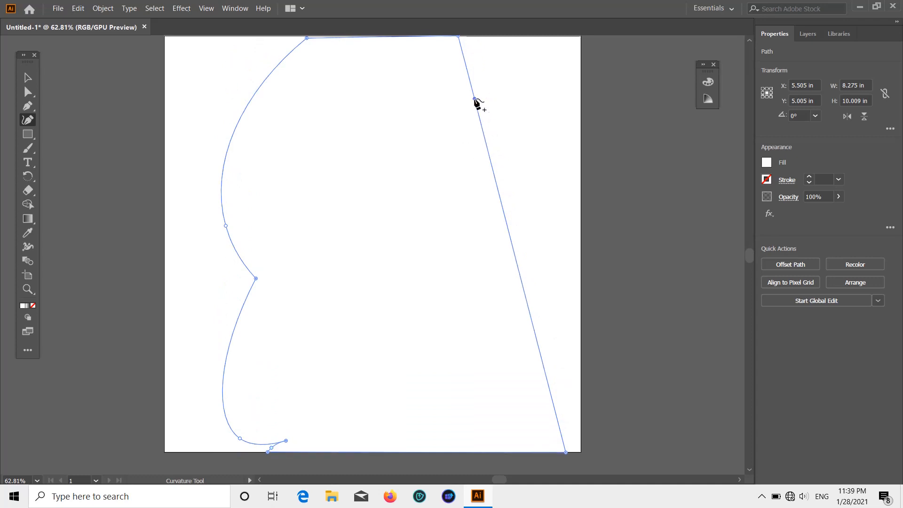
Reshape the path's straight right side into two rounded bulges, a smaller upper and a larger lower one, meeting at a corner point.
drag(475, 99, 439, 113)
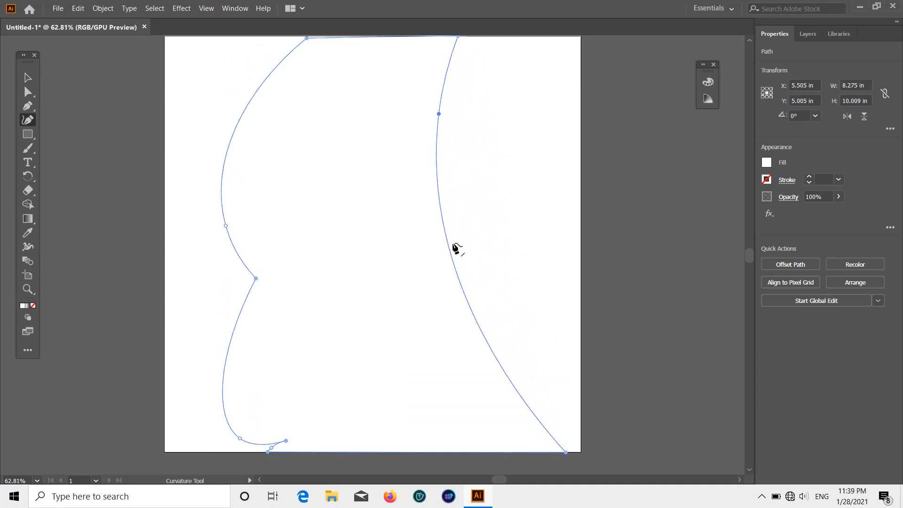
double_click(444, 230)
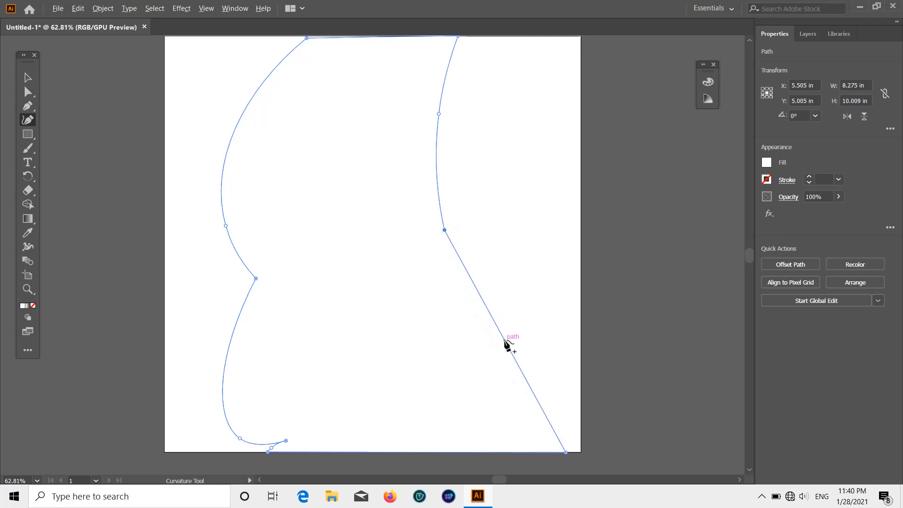
drag(505, 341, 565, 314)
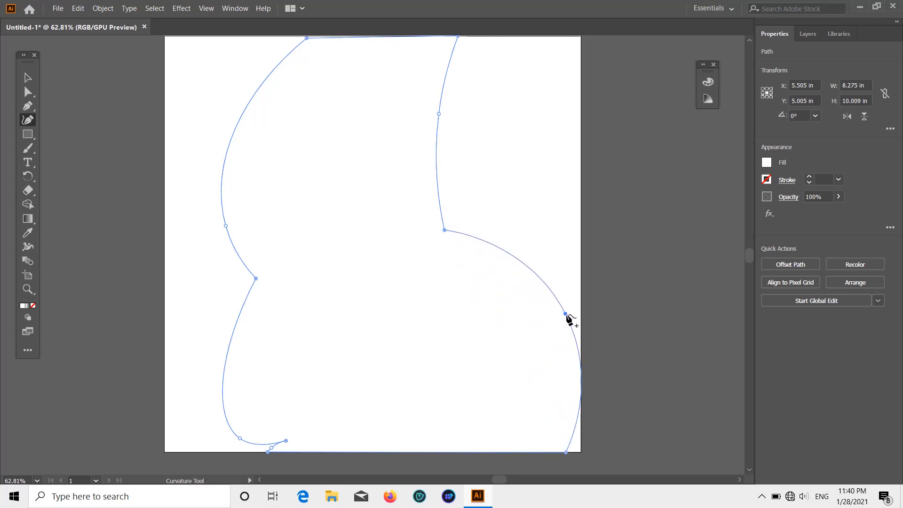
scroll(560, 319, down, 1)
scroll(539, 313, up, 2)
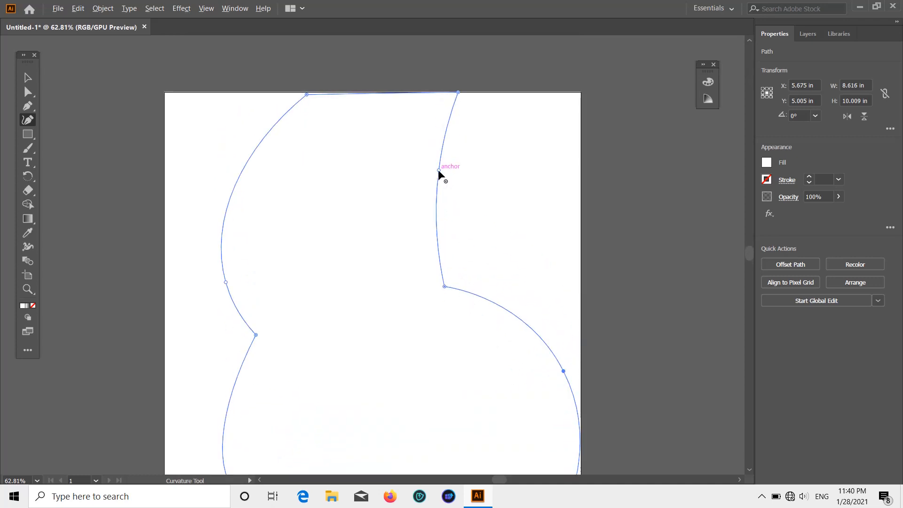
drag(439, 171, 499, 184)
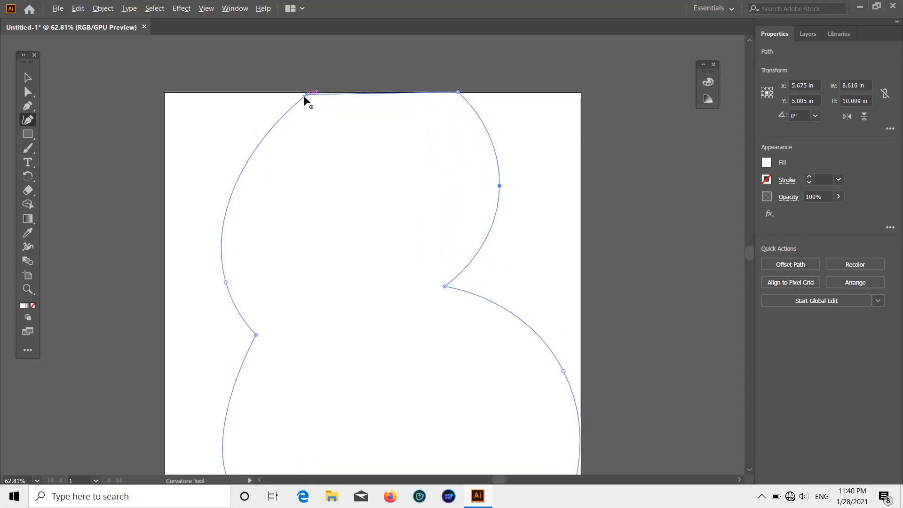
Fill the curved path with the black swatch.
scroll(399, 156, down, 4)
scroll(424, 238, up, 1)
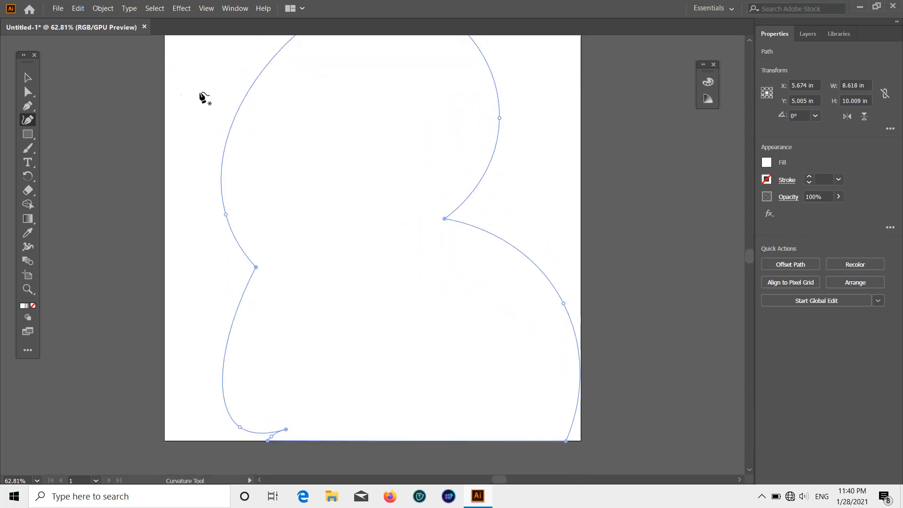
key(v)
click(770, 164)
click(663, 205)
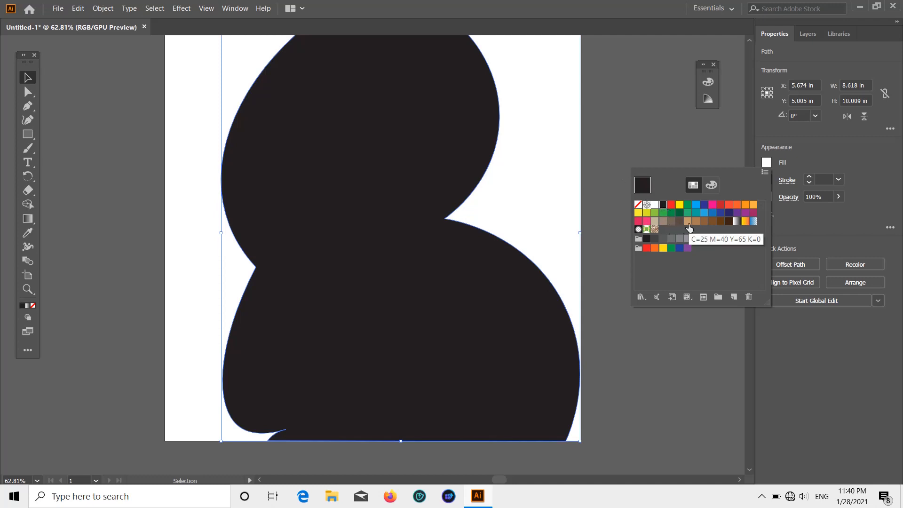
click(258, 126)
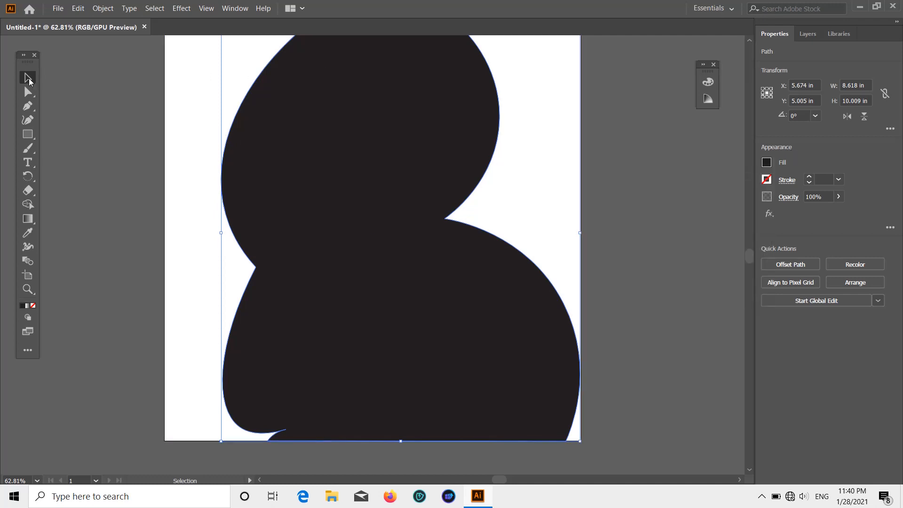
Draw a flat, downward-pointing triangle about 3 in wide with the Pen tool across the black shape's upper bulge and fill it orange.
key(p)
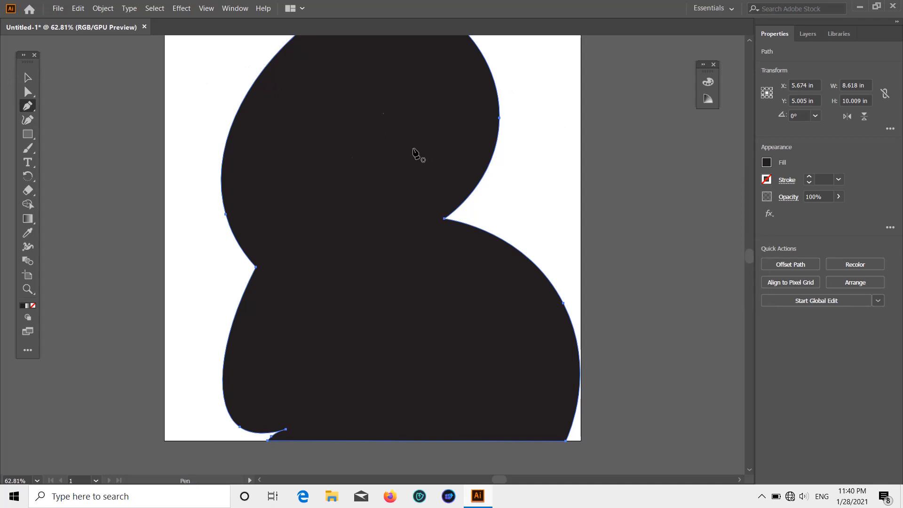
scroll(355, 123, up, 2)
click(306, 110)
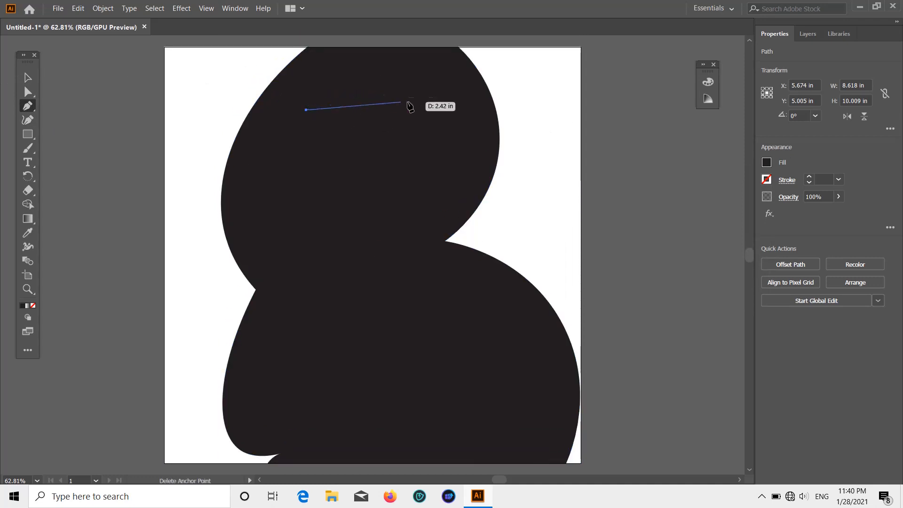
click(433, 110)
click(360, 128)
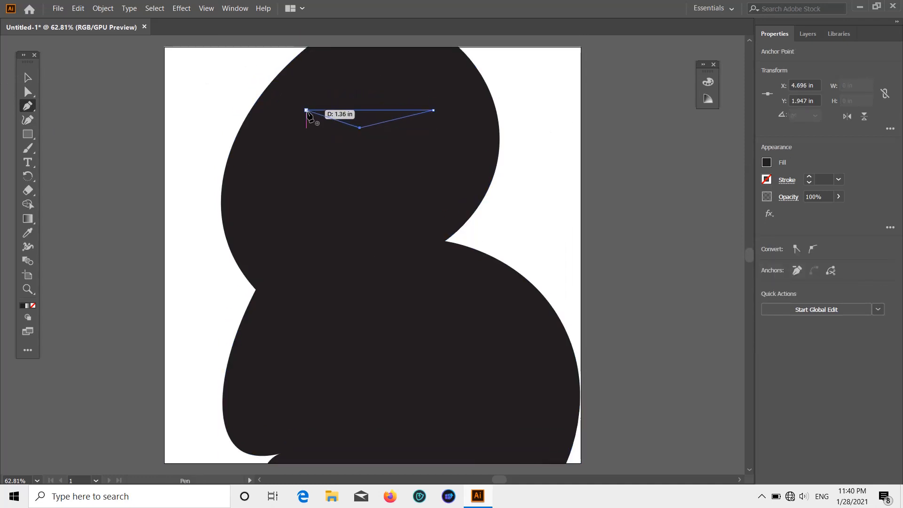
click(307, 111)
click(766, 162)
click(737, 205)
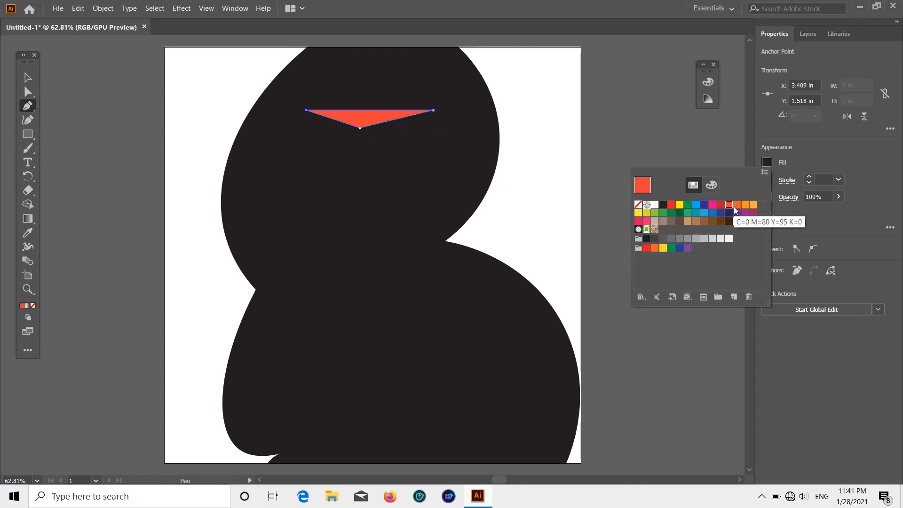
Reshape the orange triangle into a thin upward-arching crescent with curved upper and lower edges, removing its bottom corner point.
click(23, 124)
drag(367, 110, 367, 98)
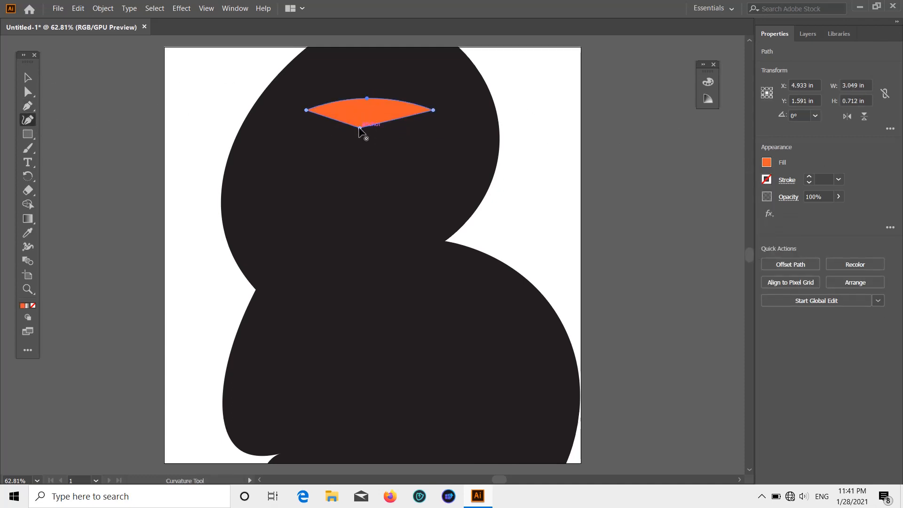
click(27, 106)
click(360, 128)
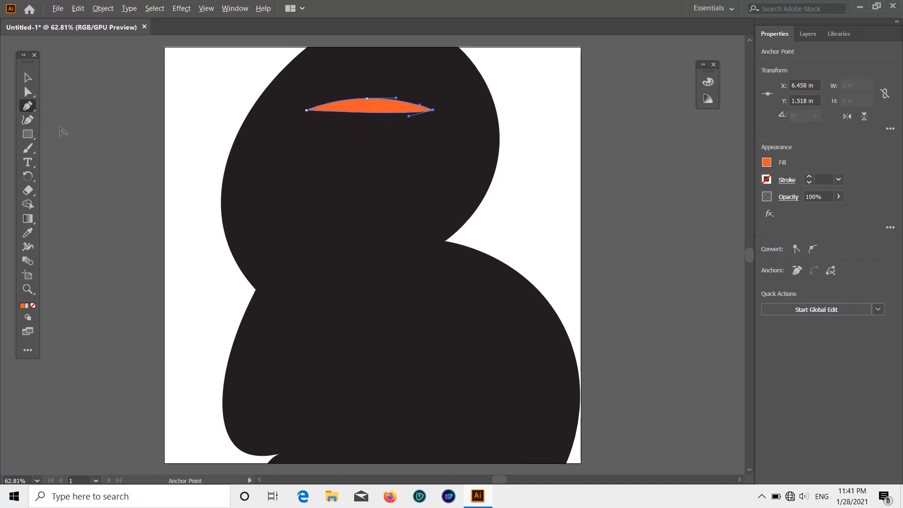
click(28, 92)
click(28, 120)
drag(368, 113, 368, 106)
key(Delete)
mouse_move(367, 98)
mouse_down()
mouse_move(368, 88)
mouse_move(367, 98)
mouse_up()
scroll(394, 122, up, 4)
scroll(384, 139, down, 3)
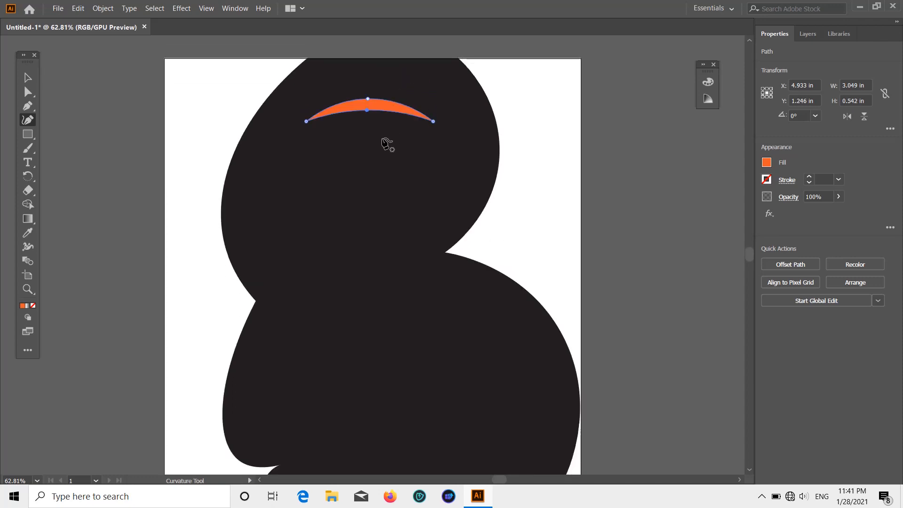
Rotate the orange crescent clockwise to about 353.25° and move it slightly upward on the head.
click(28, 78)
drag(437, 97, 451, 103)
scroll(379, 126, up, 3)
drag(377, 141, 377, 136)
scroll(401, 139, down, 4)
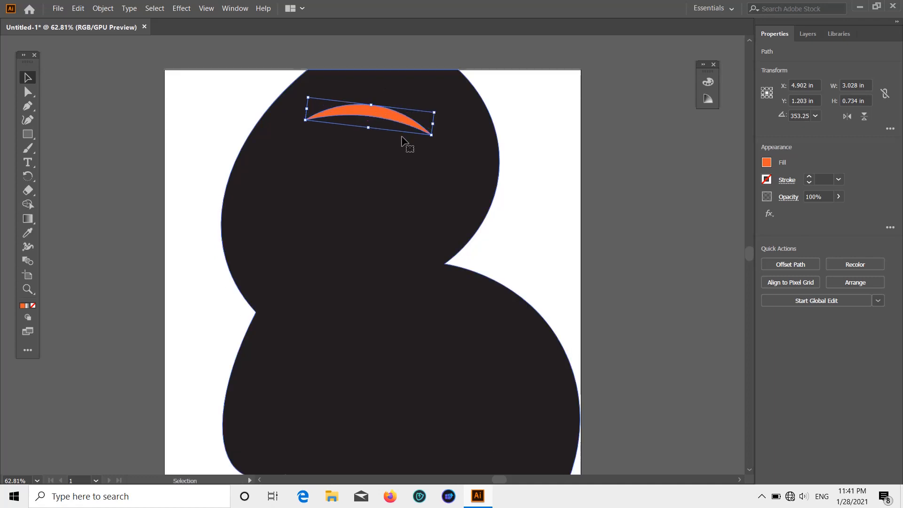
scroll(395, 140, up, 1)
click(89, 115)
Draw a closed six-point orange polygon, about 4.3 by 2.8 in, with the Pen tool below the crescent, notched below its upper corners.
key(p)
scroll(296, 125, down, 2)
click(288, 116)
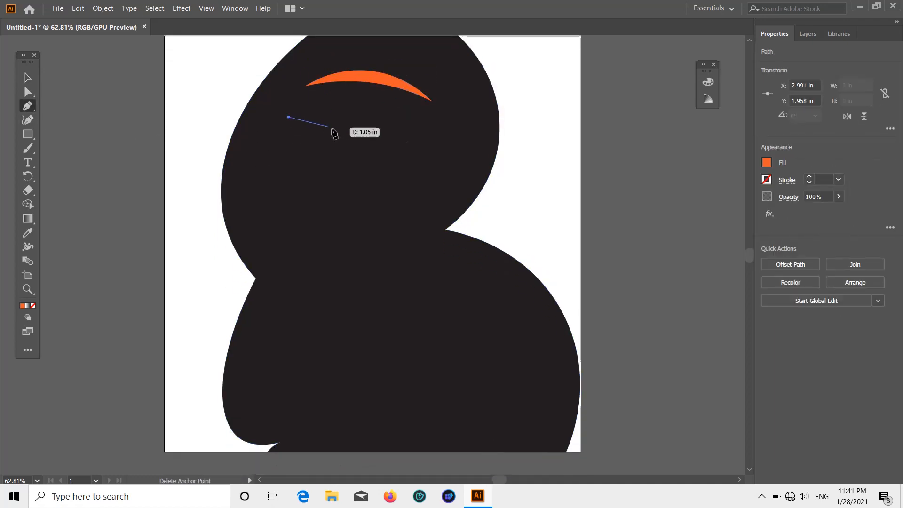
click(424, 126)
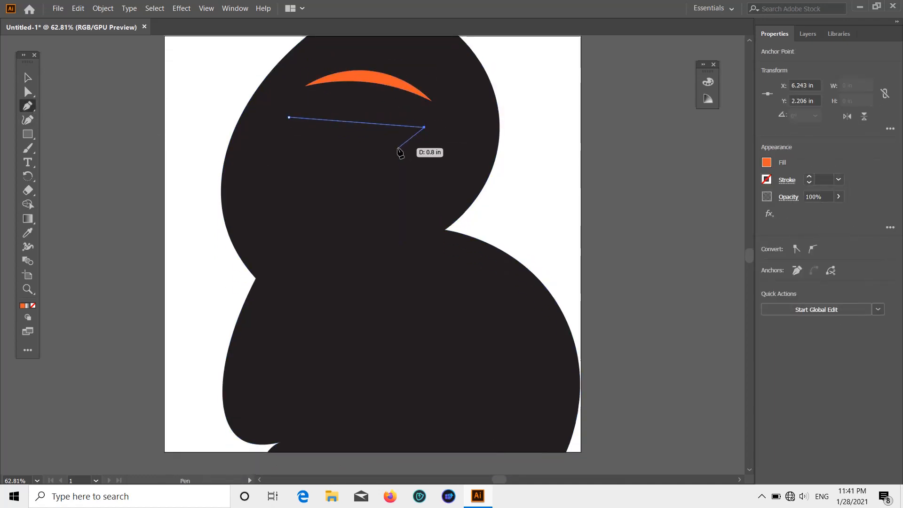
click(399, 148)
click(431, 223)
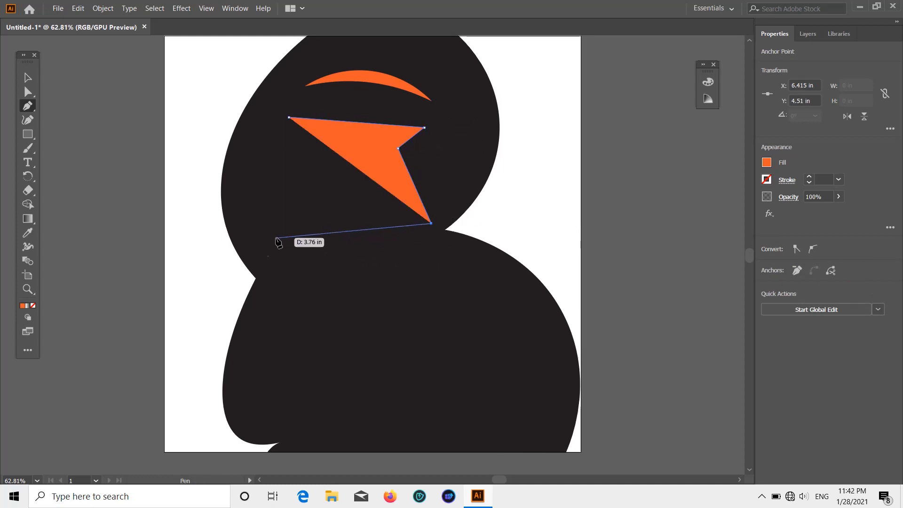
click(250, 233)
click(286, 143)
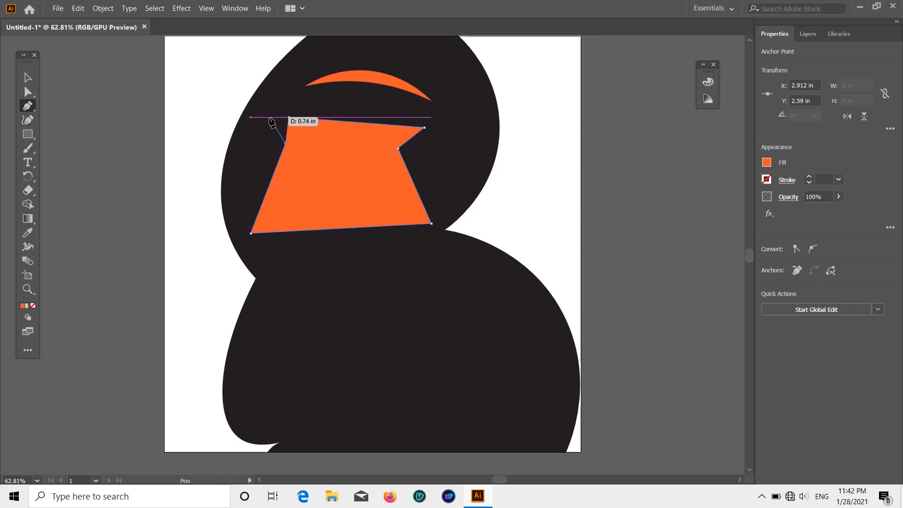
click(289, 117)
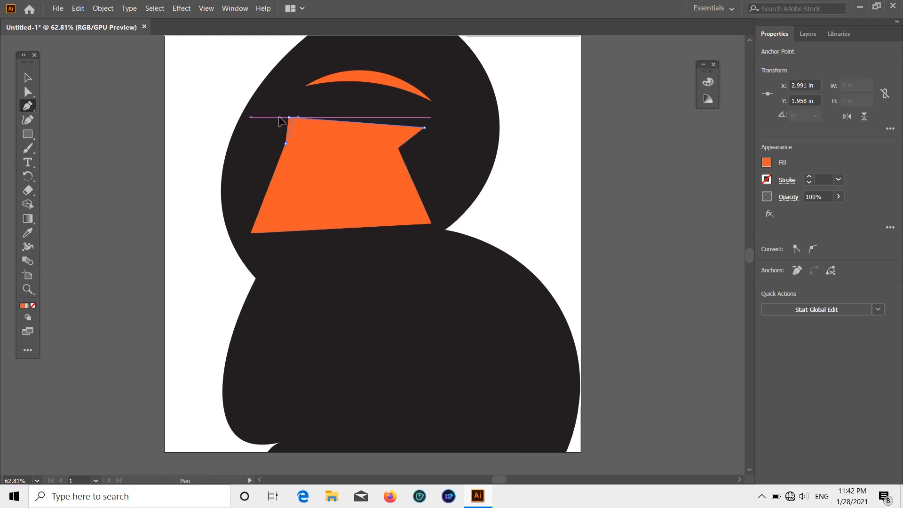
Reshape the polygon's upper part with the Curvature tool into two outward rounded tips, a sagging top edge and slightly lowered side notches.
click(28, 119)
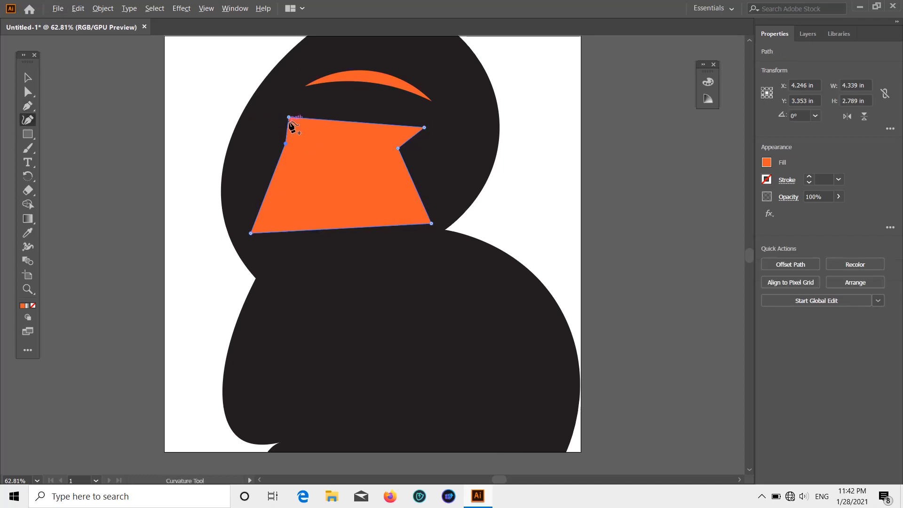
drag(267, 115, 261, 113)
drag(425, 127, 444, 123)
mouse_move(351, 118)
mouse_down()
mouse_move(351, 104)
mouse_move(345, 123)
mouse_up()
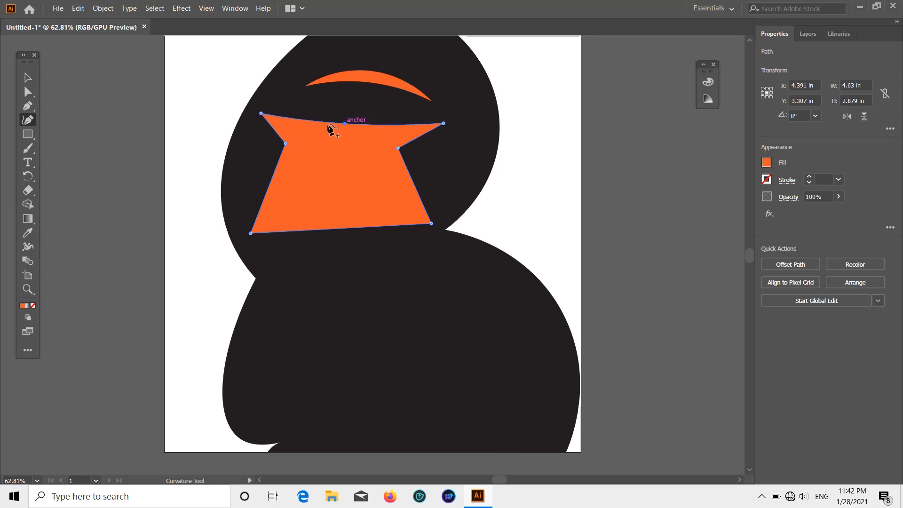
double_click(261, 113)
double_click(443, 124)
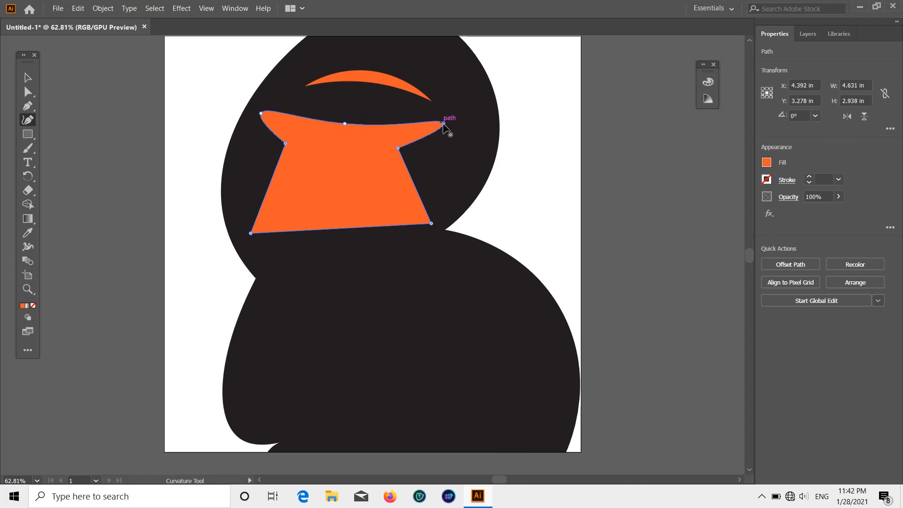
drag(344, 124, 342, 127)
drag(398, 149, 401, 154)
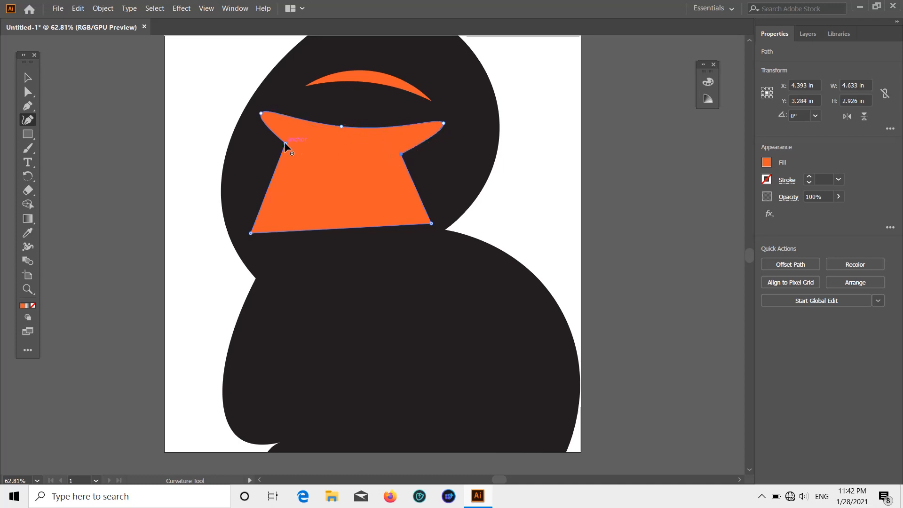
drag(285, 143, 286, 151)
Bulge the polygon's sides and base into a large rounded muzzle, making the orange face about 5.2 by 4.2 in overall.
drag(273, 187, 236, 180)
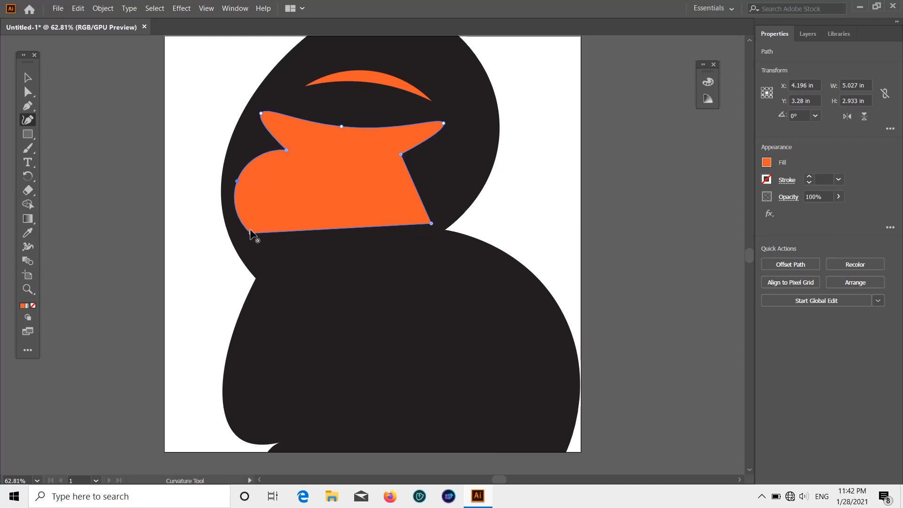
double_click(249, 232)
key(ctrl+z)
drag(243, 233, 229, 234)
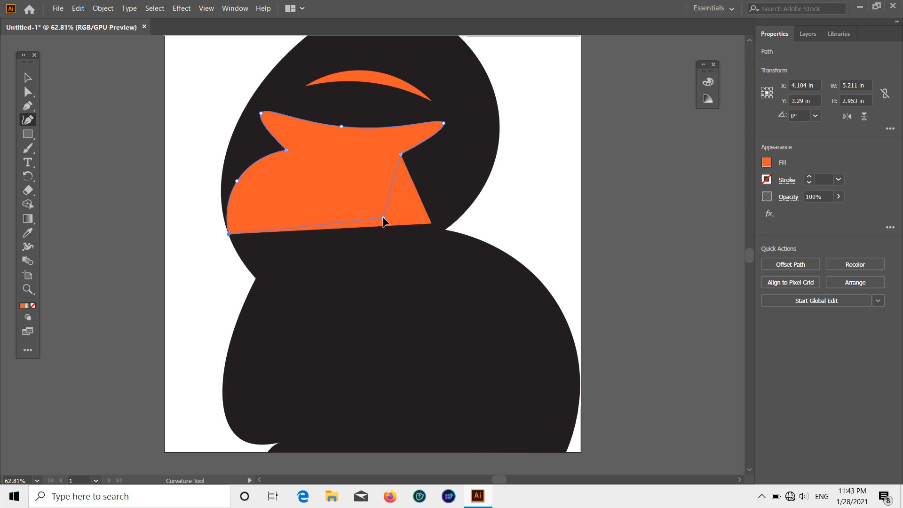
drag(384, 217, 386, 226)
drag(393, 194, 408, 204)
drag(287, 230, 278, 288)
key(v)
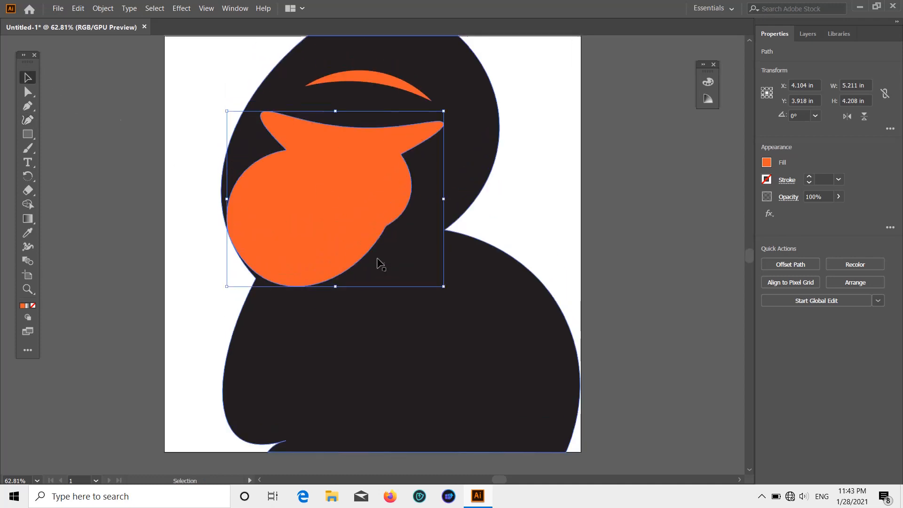
Draw a circle about 0.32 in wide as the left eye under the face's upper left tip and fill it black.
click(26, 135)
click(70, 147)
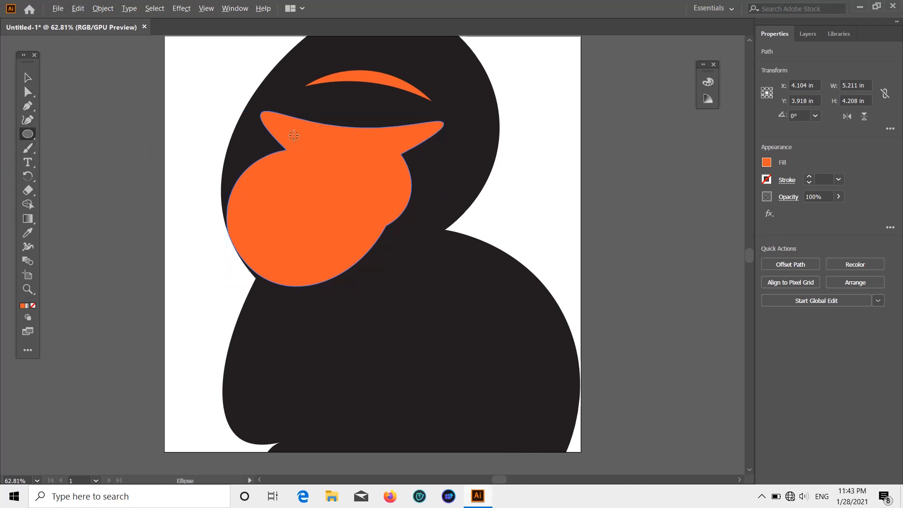
drag(292, 131, 300, 139)
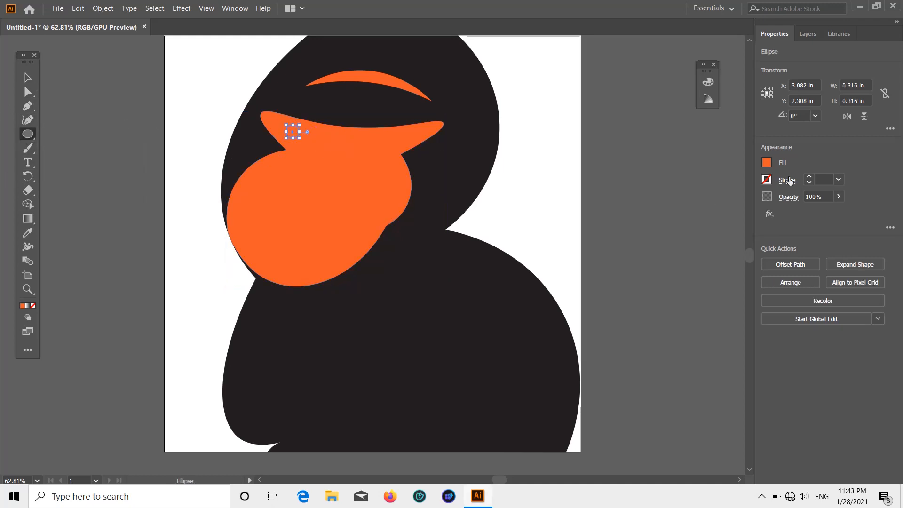
click(766, 162)
click(663, 204)
drag(293, 131, 296, 135)
Duplicate the black eye circle to the matching spot under the face's upper right tip.
click(182, 131)
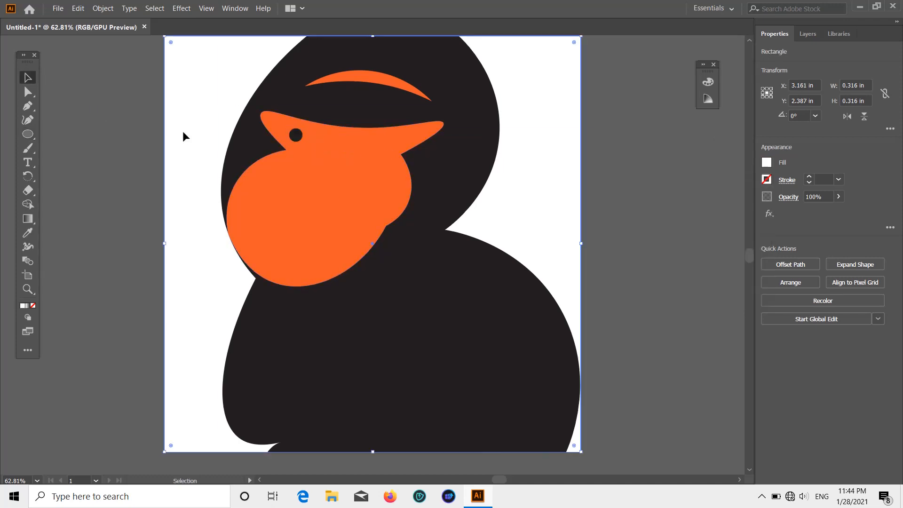
click(298, 135)
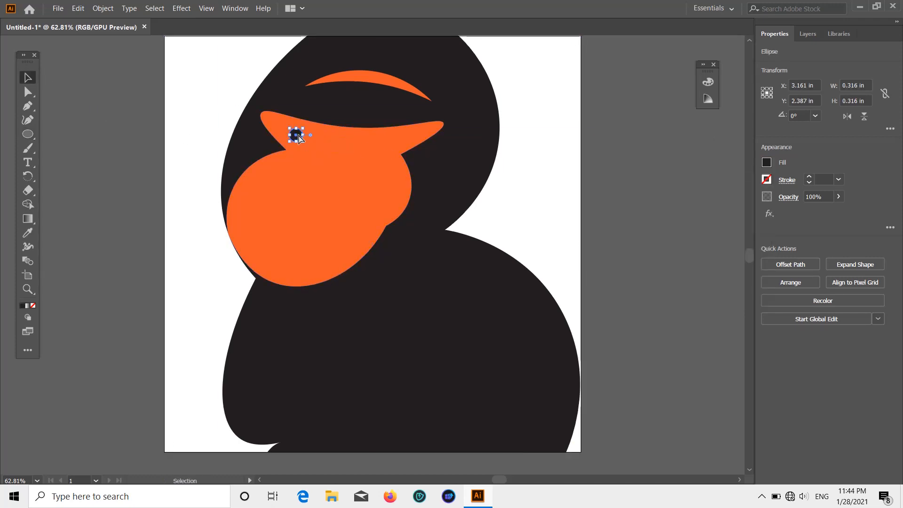
drag(299, 139, 396, 146)
key(ctrl+shift+a)
Place a smaller circle about 0.2 in wide over the upper part of the left eye.
click(301, 138)
mouse_move(297, 136)
mouse_down()
mouse_move(316, 136)
mouse_move(296, 133)
mouse_up()
key(ctrl+shift+a)
click(767, 162)
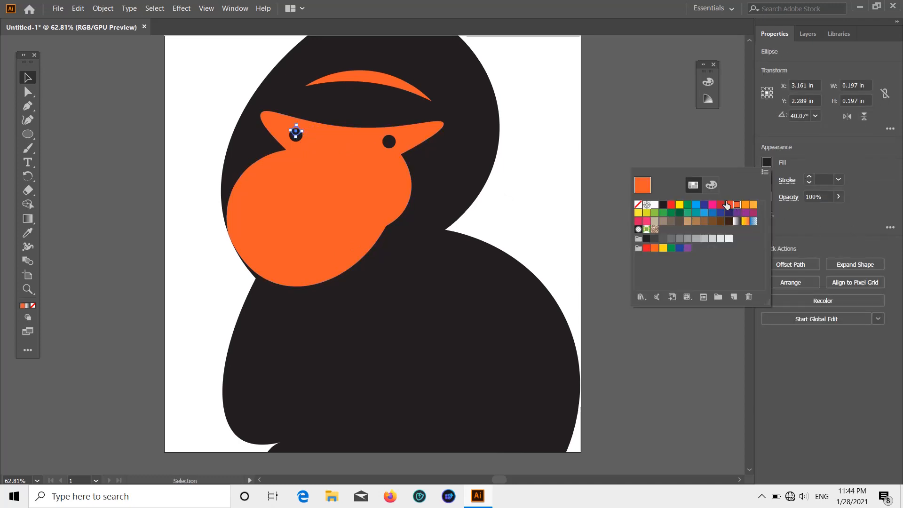
click(679, 107)
click(170, 161)
click(296, 135)
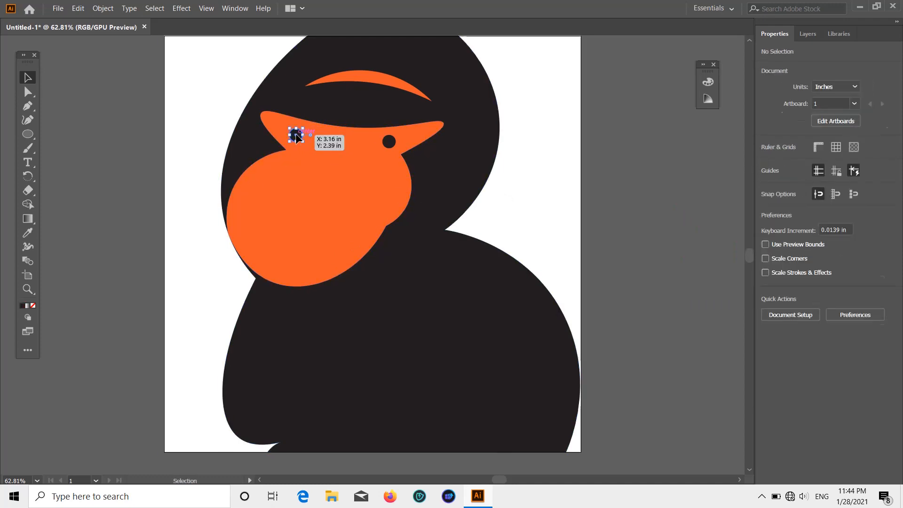
click(636, 188)
key(ctrl+z)
Fill the small circle overlapping the left eye with an orange swatch.
mouse_move(295, 136)
mouse_down()
mouse_move(315, 138)
mouse_move(295, 136)
mouse_up()
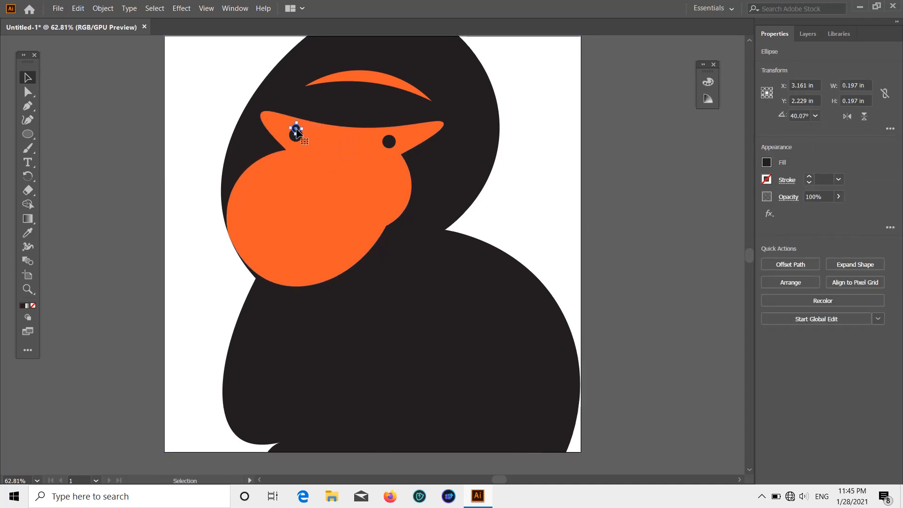
right_click(296, 136)
click(423, 299)
click(767, 163)
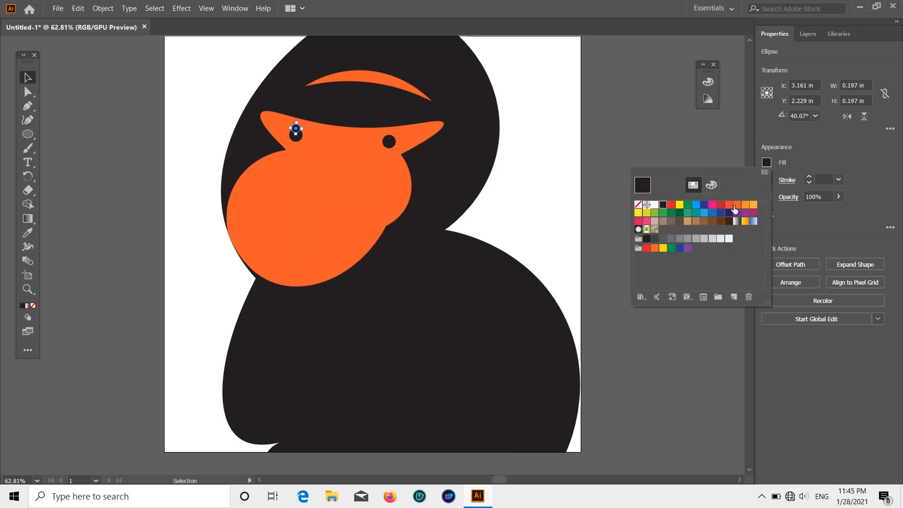
click(734, 206)
click(679, 160)
click(72, 91)
Duplicate the small orange circle onto the upper part of the right eye.
click(297, 129)
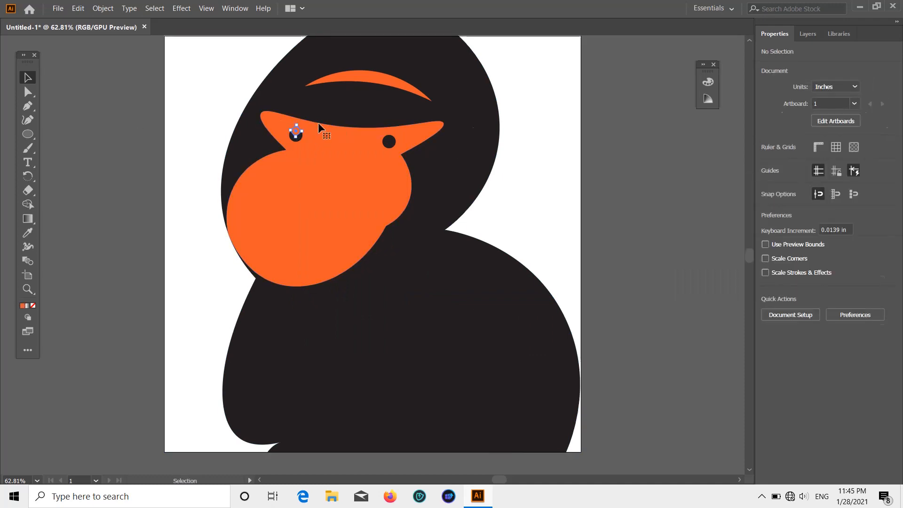
drag(297, 131, 389, 138)
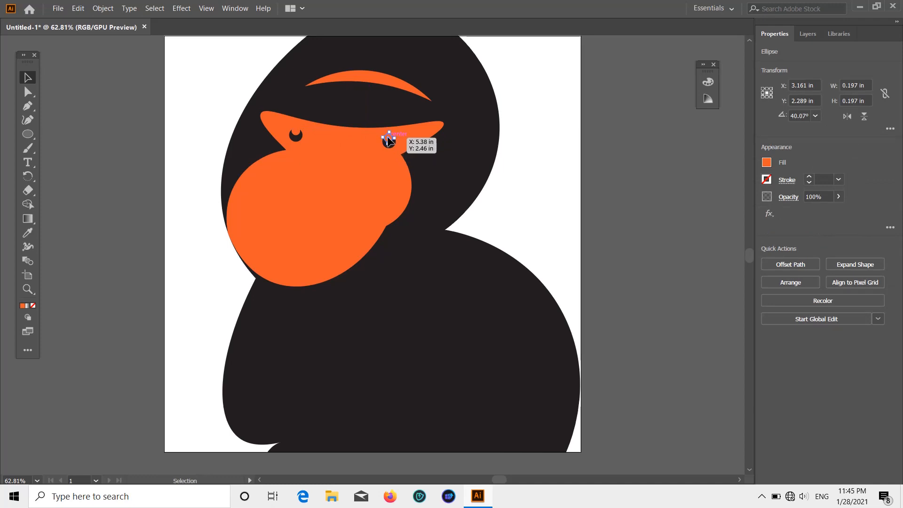
click(611, 167)
Shrink the small orange circle on the left eye to about 0.14 in wide.
scroll(610, 167, down, 3)
scroll(601, 188, up, 2)
scroll(598, 191, down, 1)
scroll(527, 249, up, 1)
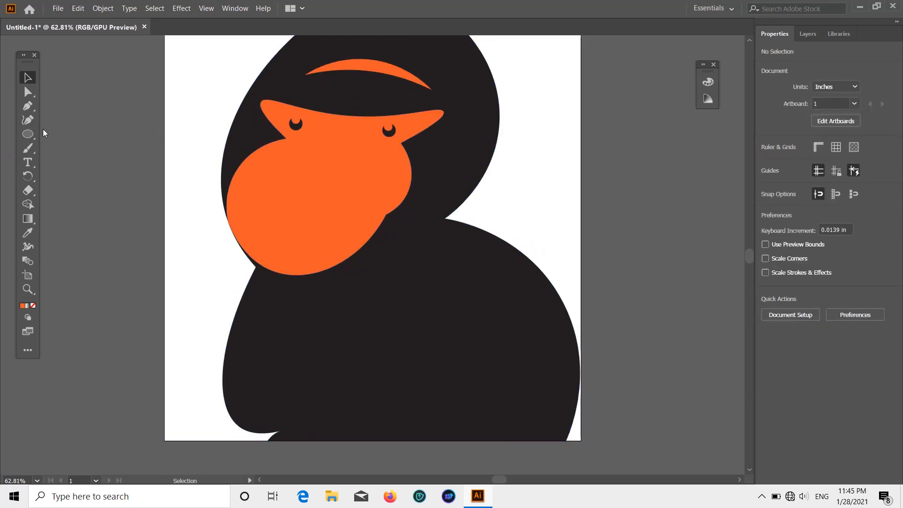
click(296, 123)
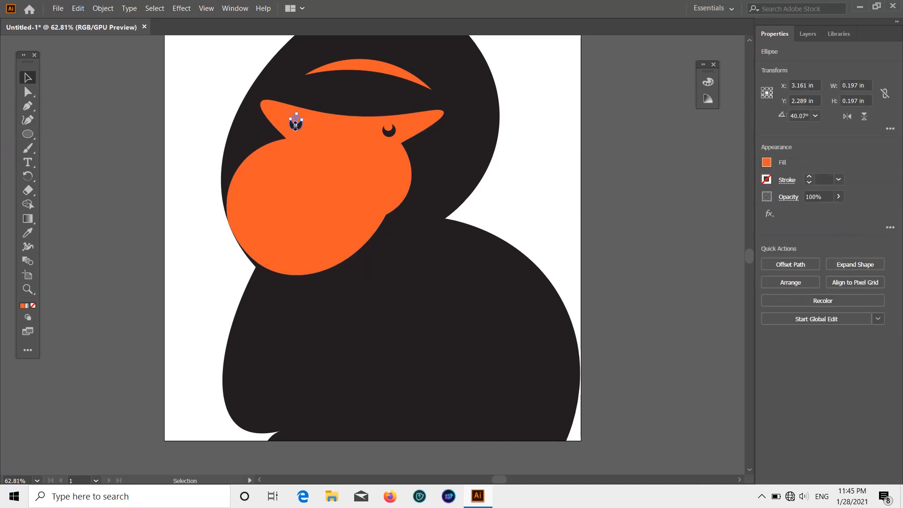
key(ctrl+equal)
key(ctrl+equal)
key(ctrl+equal)
key(ctrl+equal)
scroll(394, 226, down, 5)
drag(374, 182, 372, 195)
click(121, 148)
Shrink the small orange circle on the right eye to match the one on the left eye.
click(666, 220)
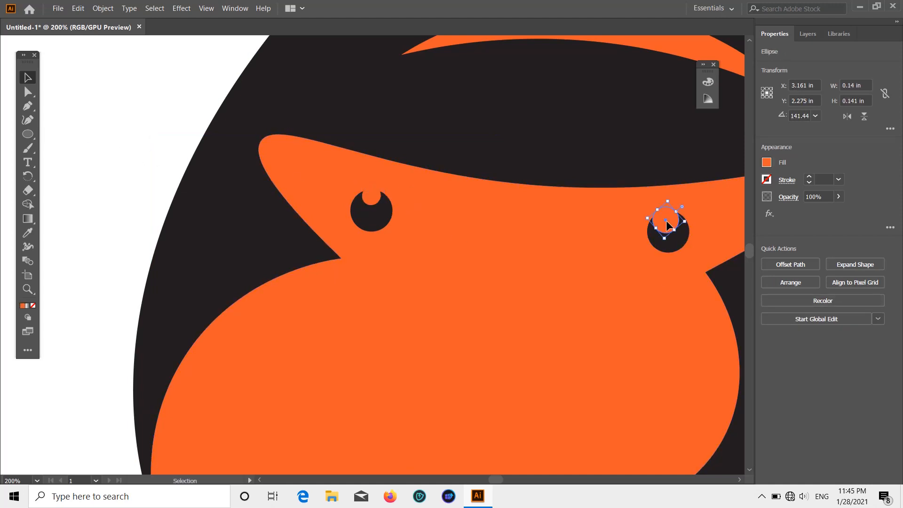
drag(668, 201, 665, 210)
click(576, 267)
click(114, 97)
Draw a four-point nose outline between and below the eyes with the Pen tool.
scroll(442, 208, down, 3)
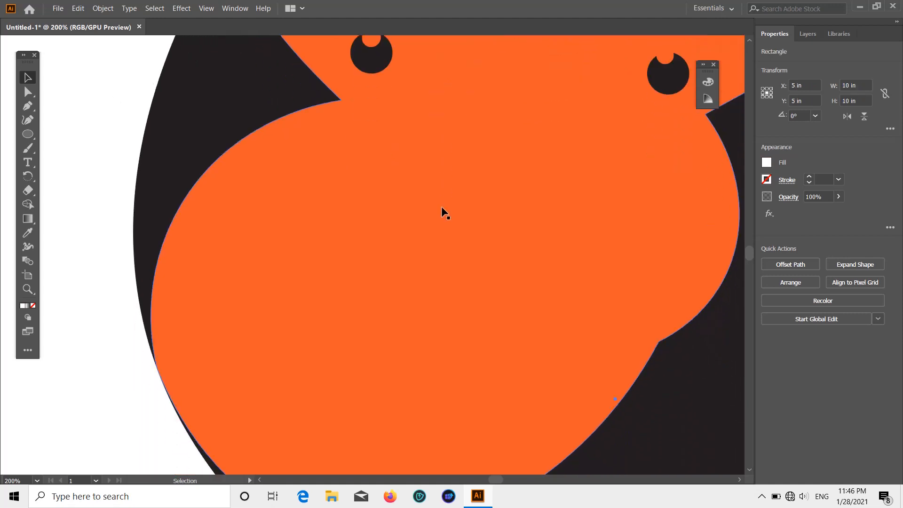
click(27, 106)
scroll(490, 129, down, 1)
scroll(506, 99, up, 1)
click(500, 98)
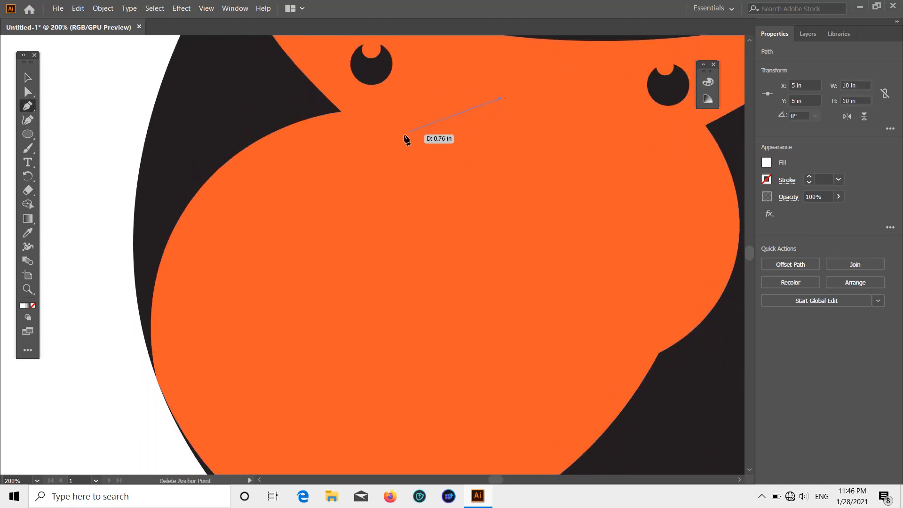
click(392, 158)
click(488, 162)
click(550, 173)
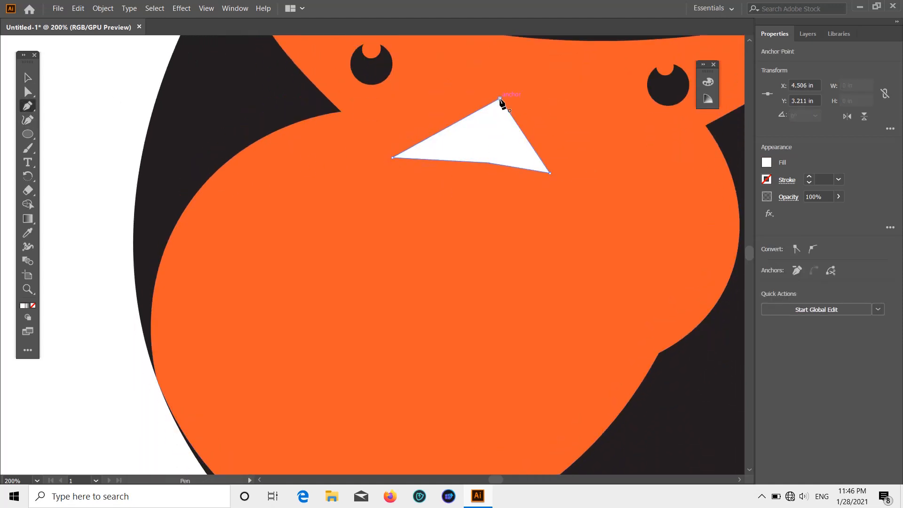
Fill the nose shape with the black swatch and close its path at the upper point.
click(770, 163)
click(665, 203)
click(28, 118)
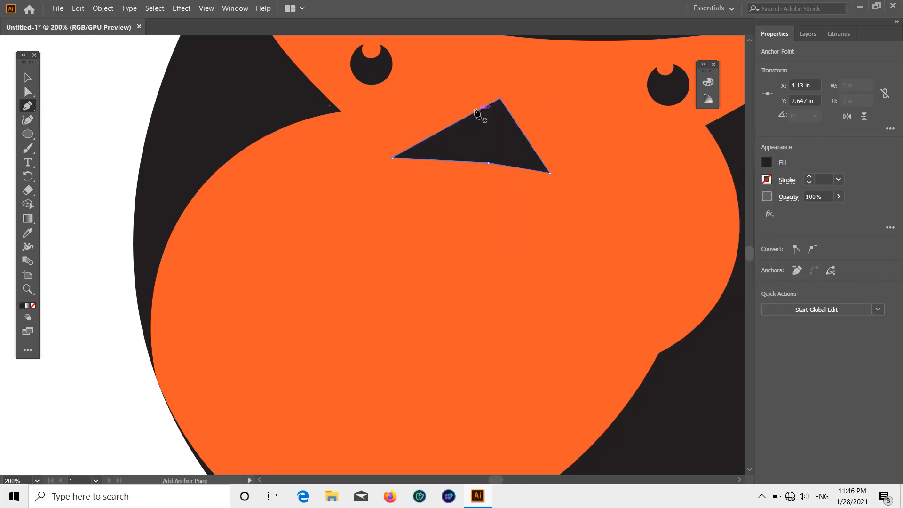
click(500, 98)
key(ctrl+z)
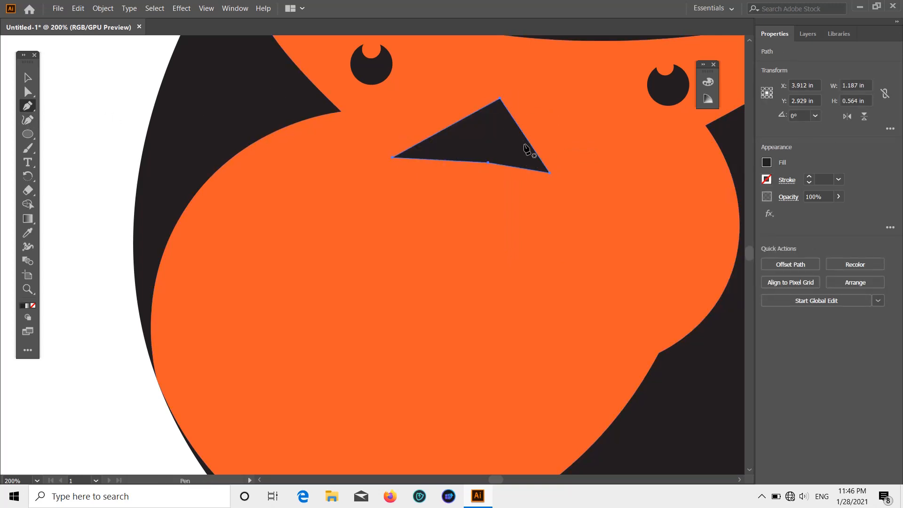
Move the nose's top and outer corner points with the Curvature tool, widening the shape to about 1.55 in.
click(27, 120)
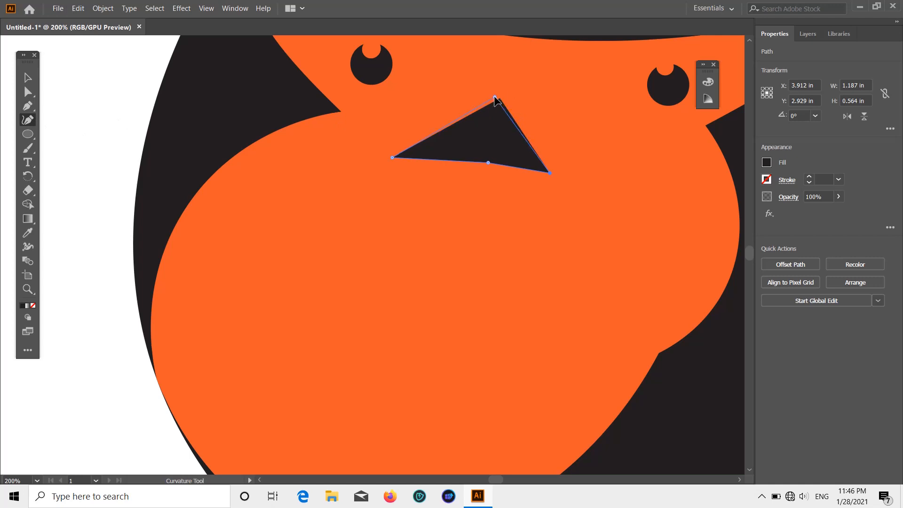
drag(495, 98, 491, 99)
drag(578, 188, 578, 187)
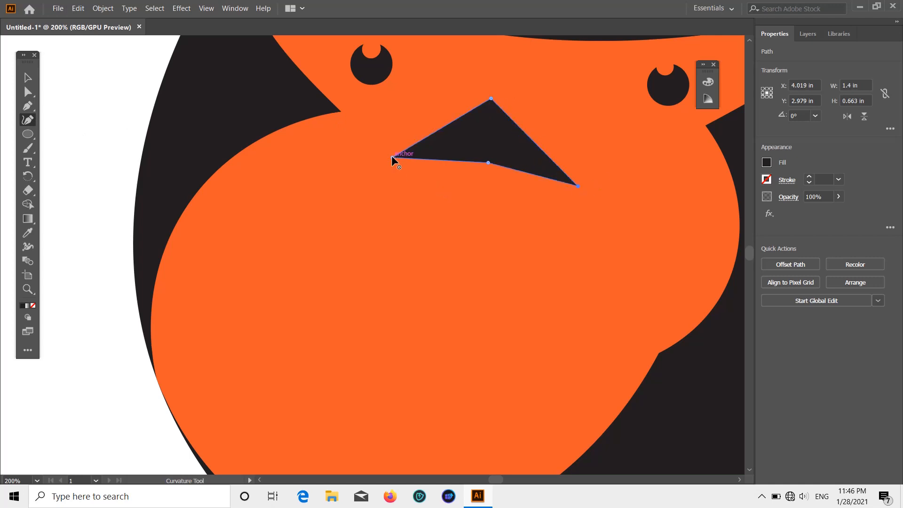
drag(392, 157, 371, 156)
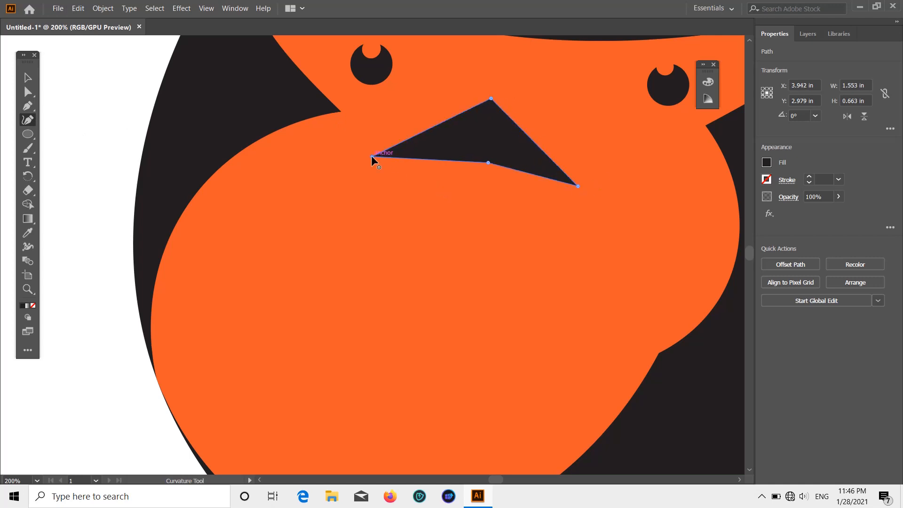
Curve both upper edges of the nose by adding two curve points on each side of its peak.
click(391, 135)
drag(460, 113, 459, 118)
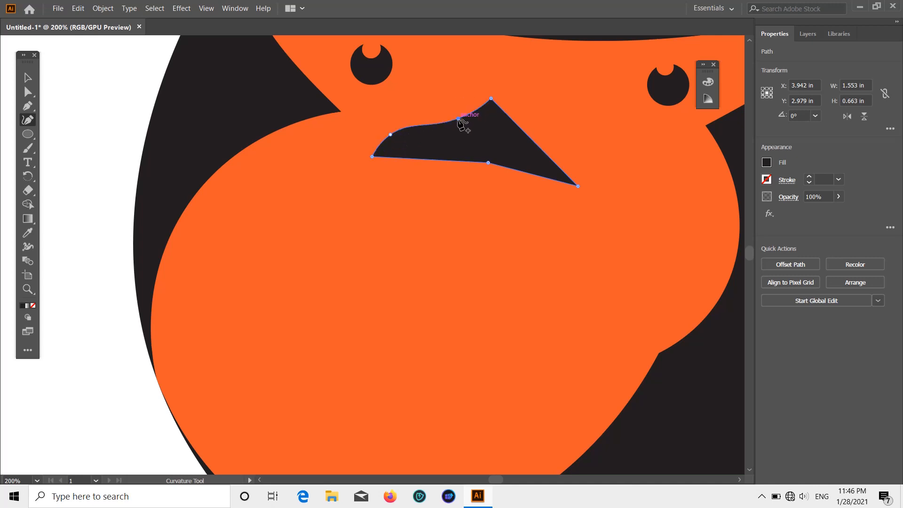
drag(515, 122, 505, 123)
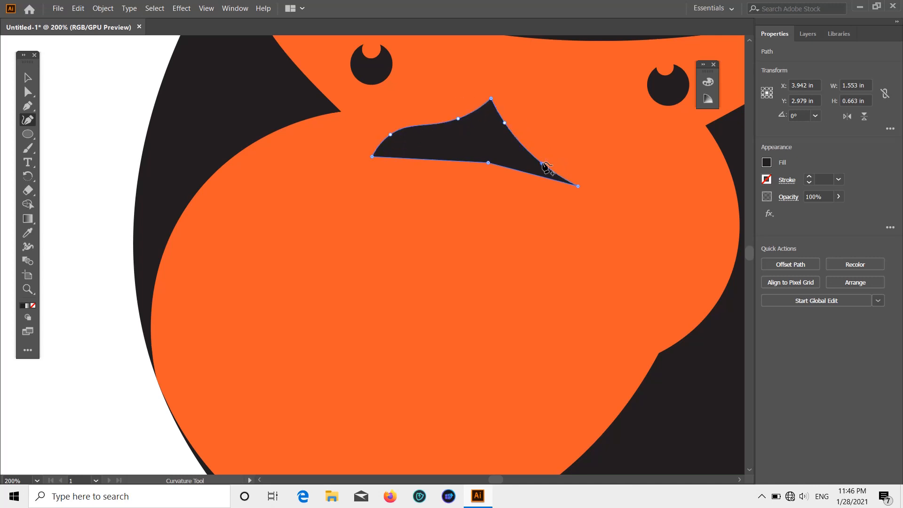
click(555, 154)
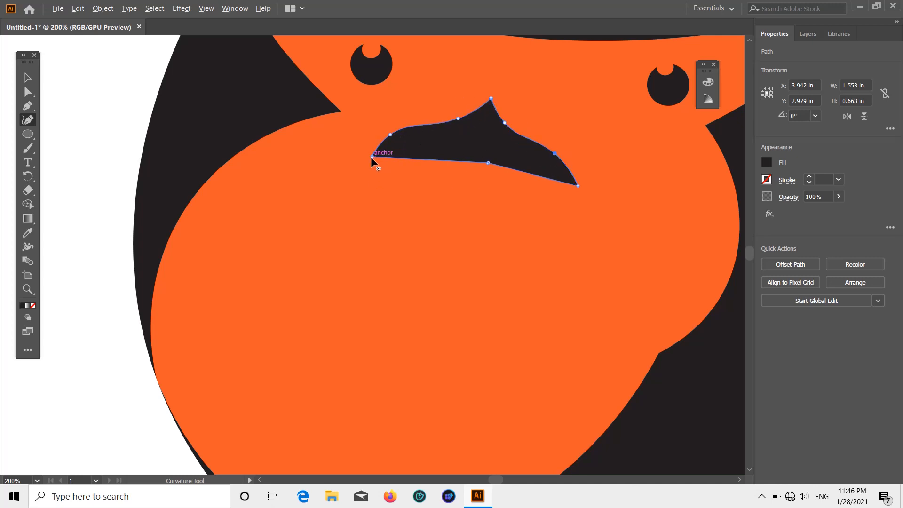
Bend the nose's lower edge into two arches meeting at a central point, and pull both outer tips downward.
drag(407, 159, 413, 135)
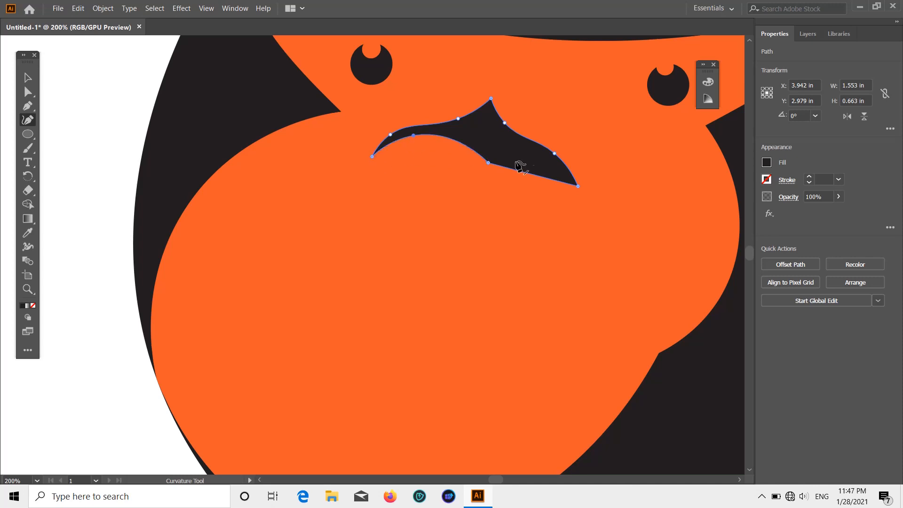
drag(520, 171, 465, 177)
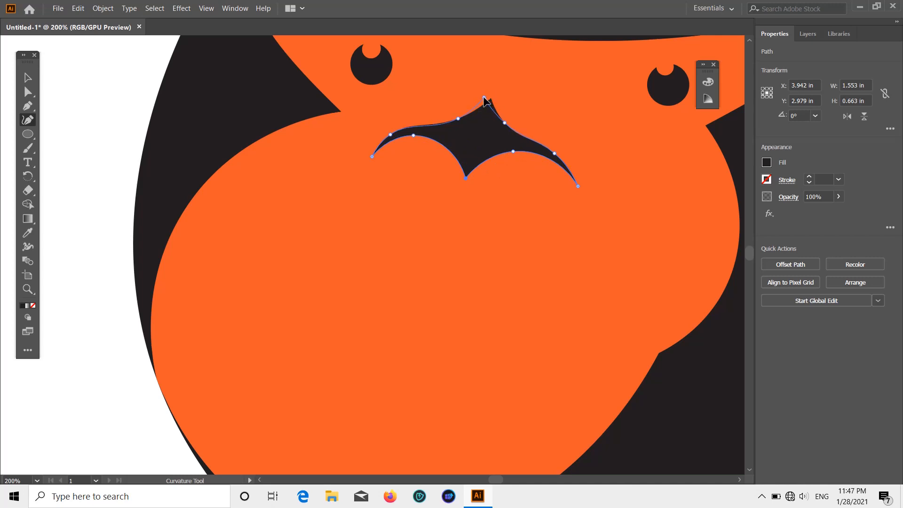
drag(371, 156, 368, 173)
drag(578, 186, 570, 198)
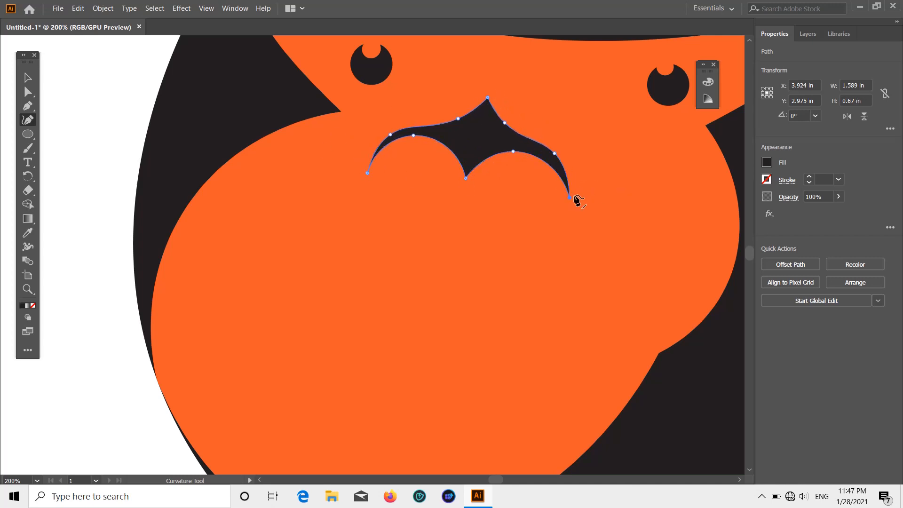
click(29, 79)
Draw two narrow black nostril ellipses under the nose arches, about 0.14 x 0.32 in left and 0.13 x 0.28 in right.
scroll(389, 193, down, 3)
scroll(390, 192, up, 2)
click(27, 134)
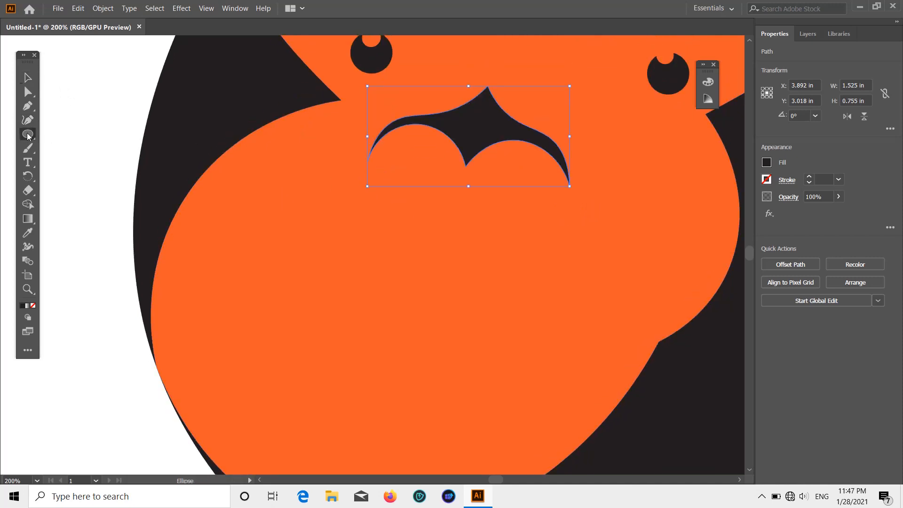
drag(397, 147, 415, 188)
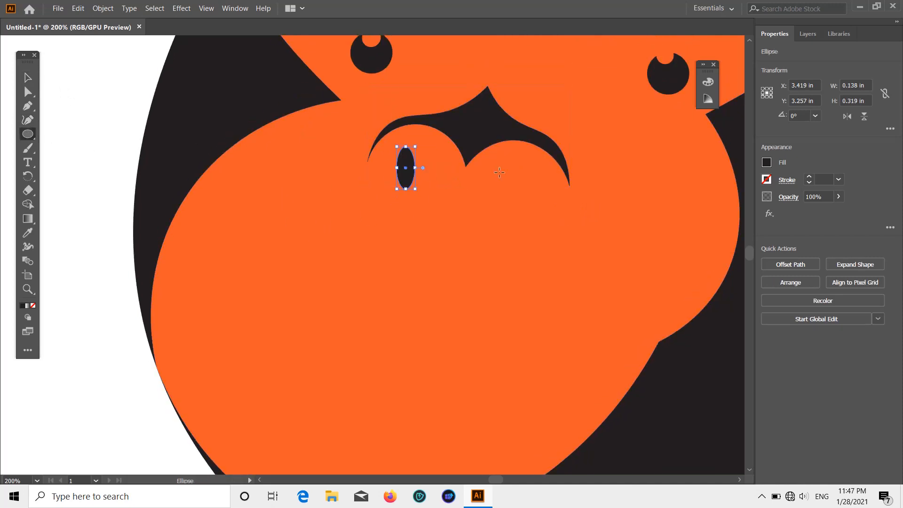
drag(499, 160, 517, 196)
Rotate the two nostril ellipses so their upper ends lean outward, the left one by about 12°.
key(v)
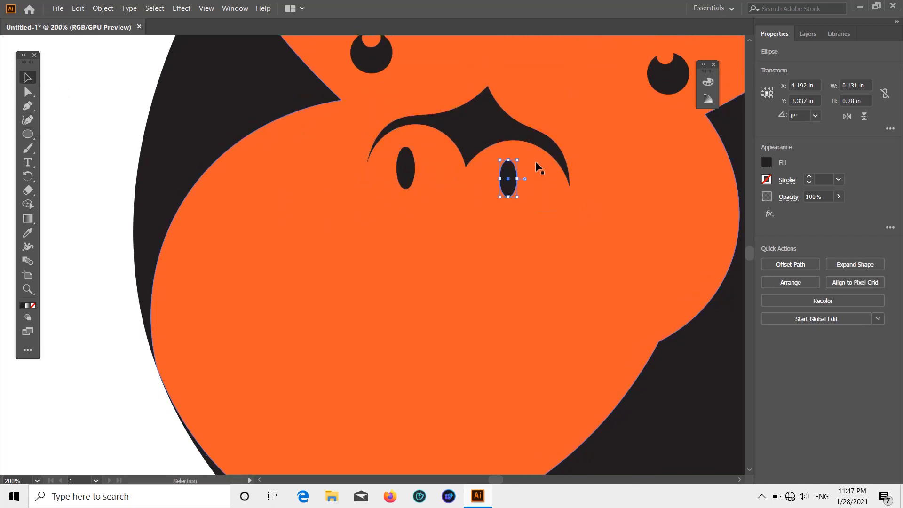
drag(520, 156, 529, 163)
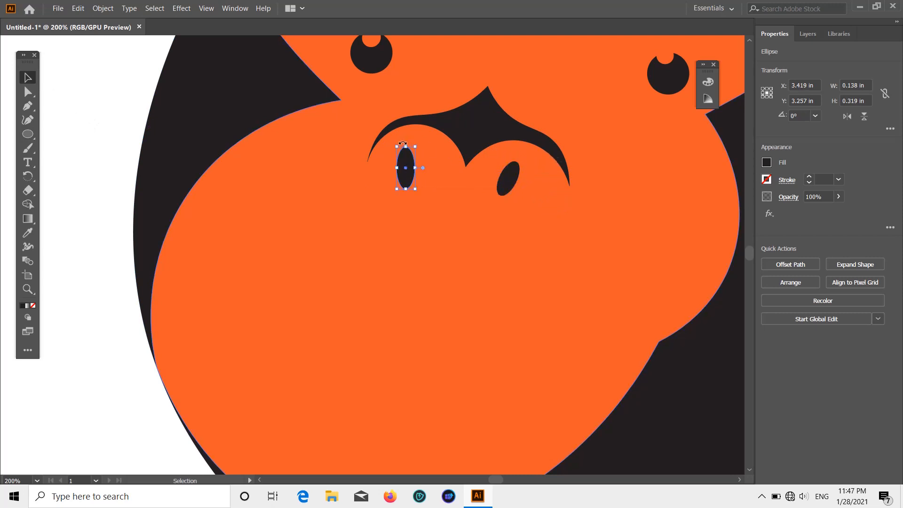
drag(403, 143, 394, 144)
click(447, 252)
Widen both nostril ellipses slightly while keeping their tilt.
scroll(449, 253, down, 2)
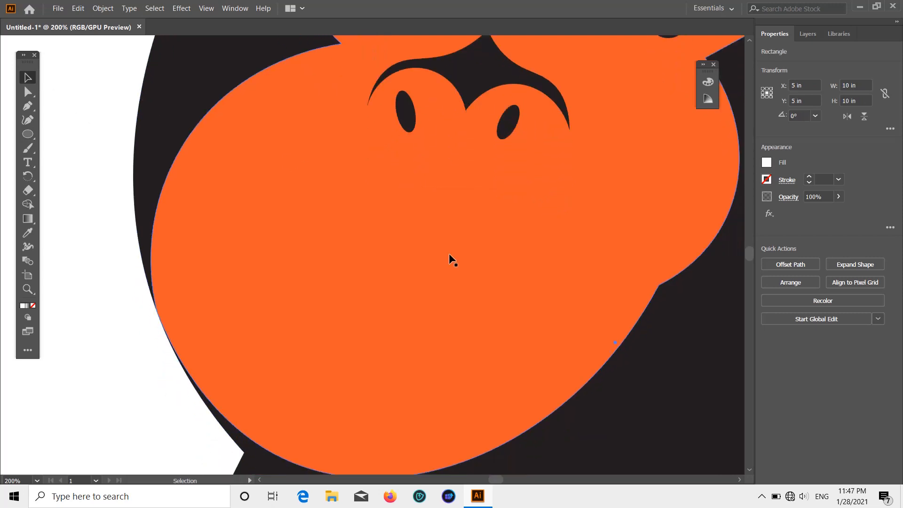
click(399, 112)
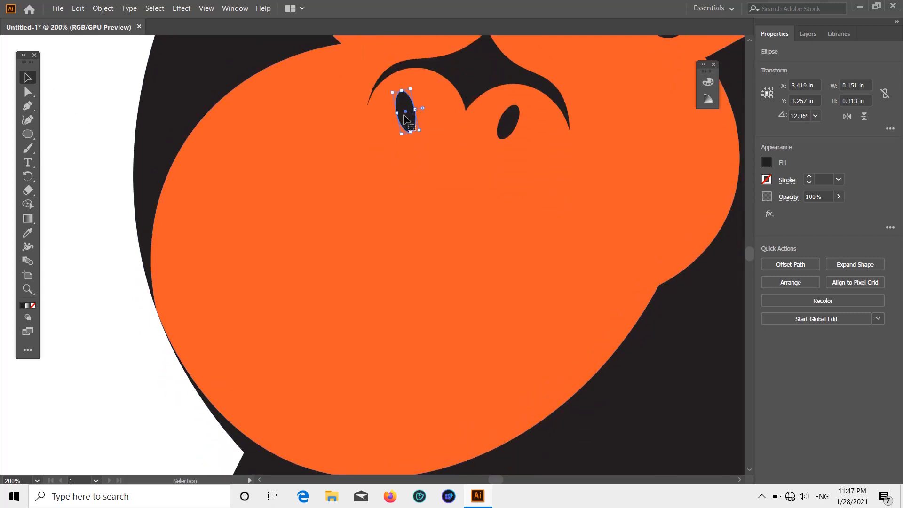
click(508, 125)
drag(516, 126, 523, 132)
click(129, 111)
scroll(182, 198, down, 1)
scroll(282, 264, up, 4)
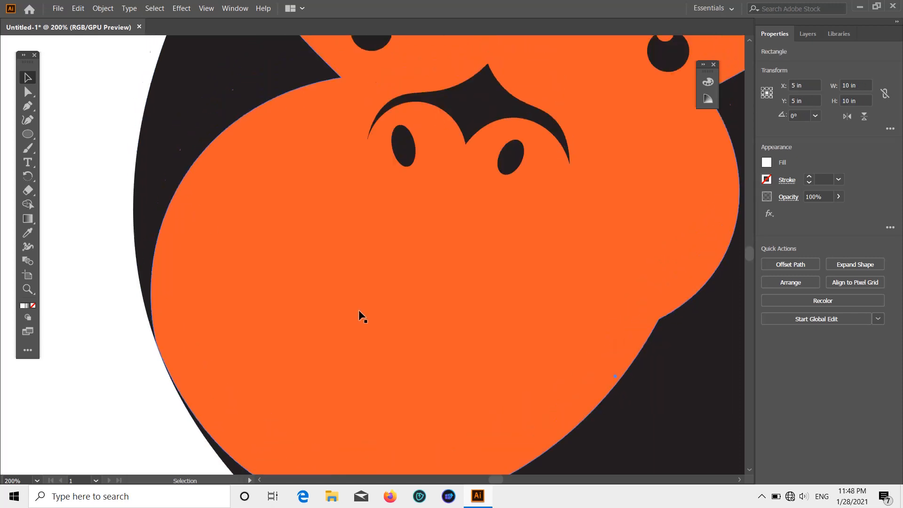
Duplicate the orange forehead crescent down onto the face between the eyes.
scroll(359, 312, up, 6)
click(554, 116)
key(a)
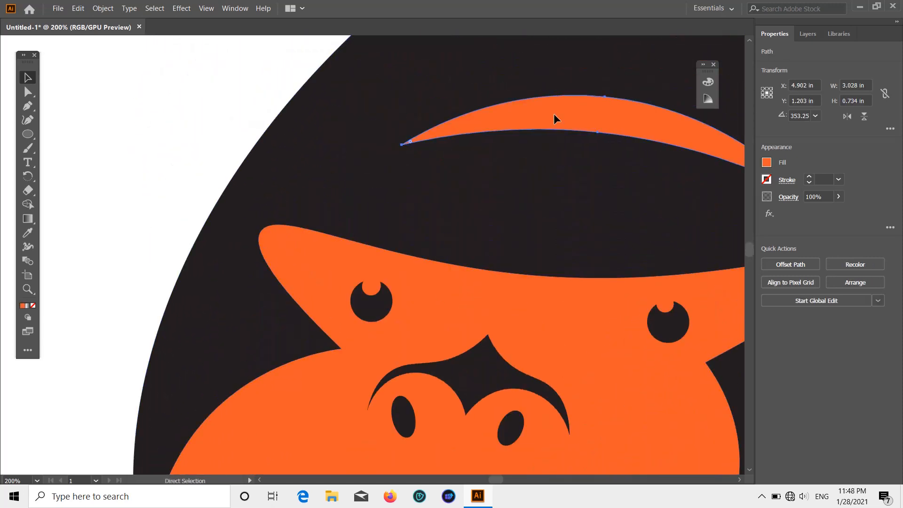
key(v)
drag(554, 115, 504, 282)
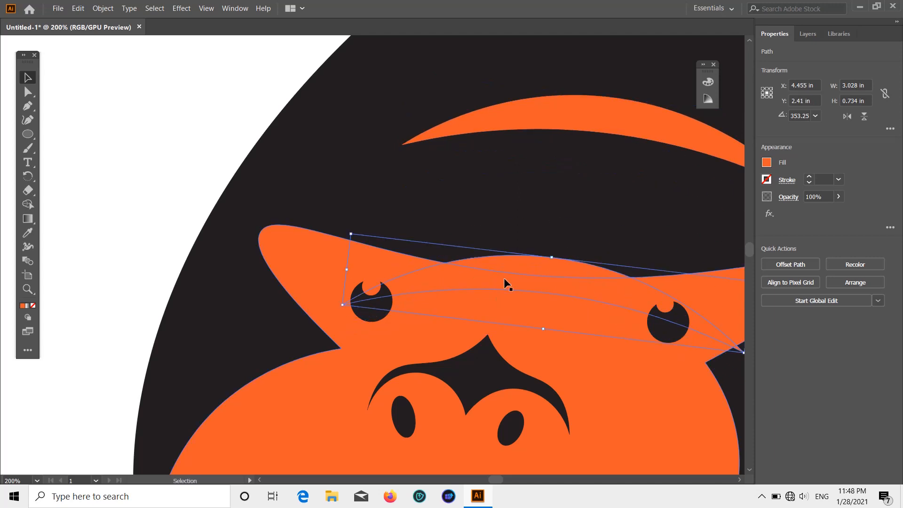
Fill the duplicated crescent with the black swatch and bring it to the front.
click(767, 162)
click(668, 209)
right_click(534, 263)
mouse_move(599, 421)
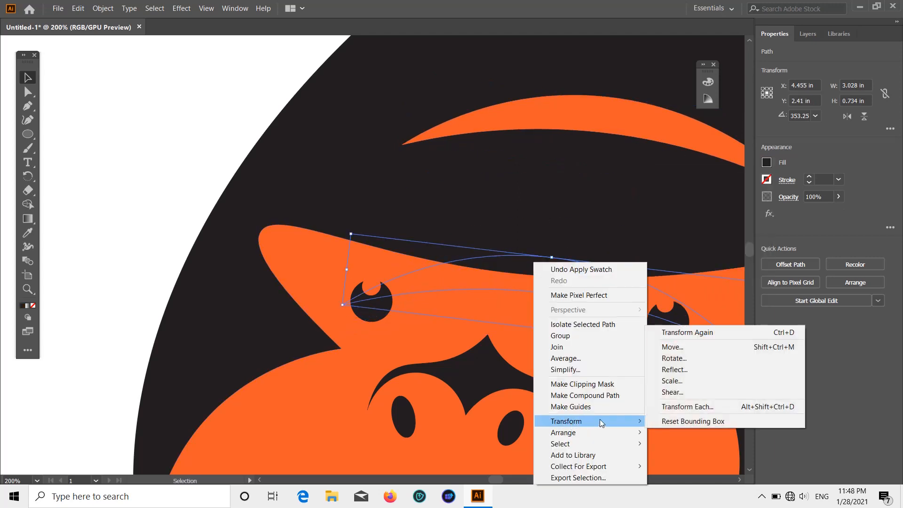
click(681, 432)
Move the black crescent down below the nostrils as the mouth.
scroll(589, 270, down, 4)
drag(593, 146, 490, 357)
scroll(490, 349, down, 2)
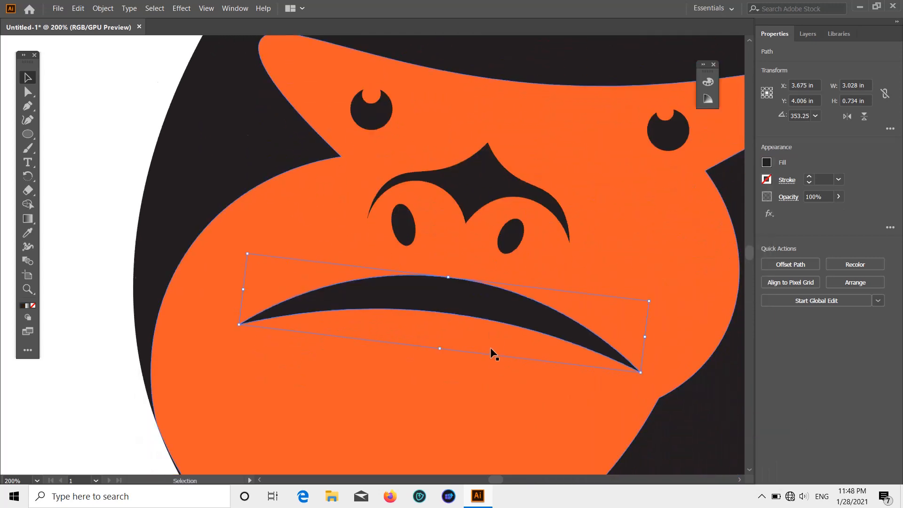
scroll(490, 349, down, 3)
drag(516, 228, 481, 251)
Reshape the mouth with the Curvature tool, thinning and lowering its left end and rounding its upper right edge.
scroll(396, 180, down, 2)
click(33, 123)
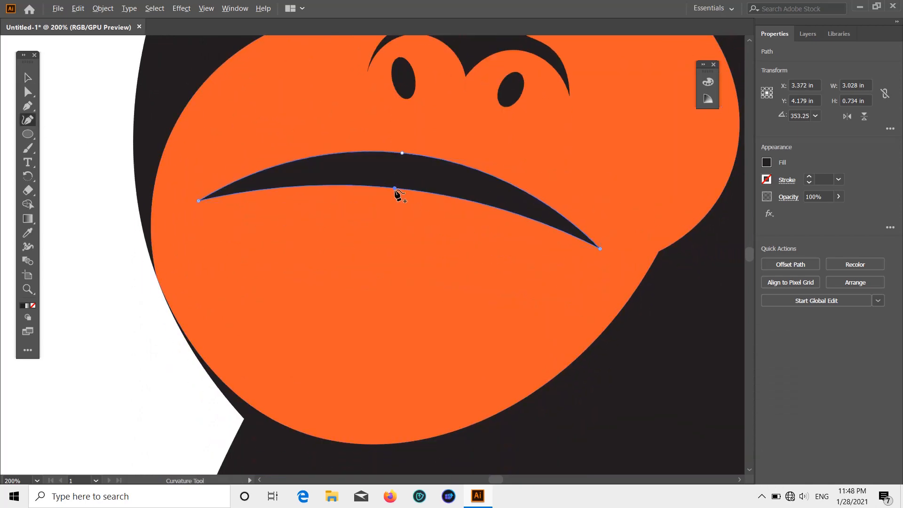
drag(395, 189, 332, 174)
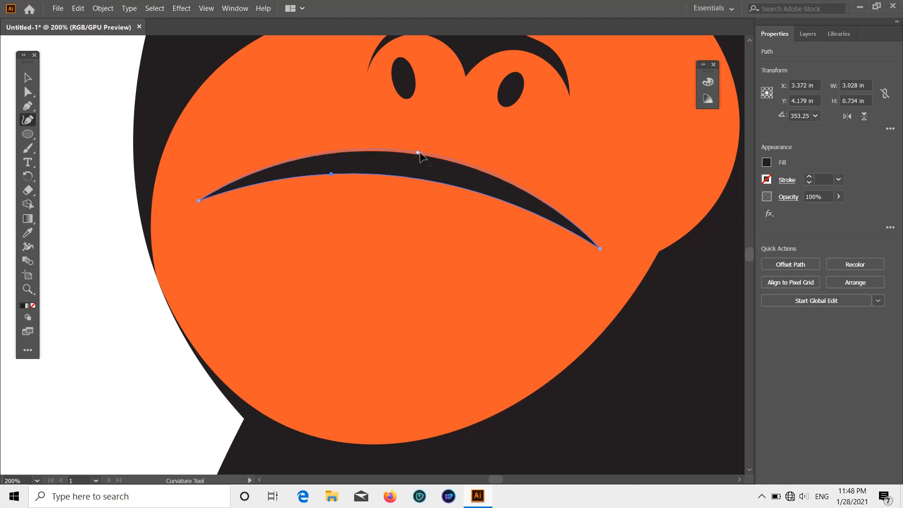
drag(542, 182, 556, 195)
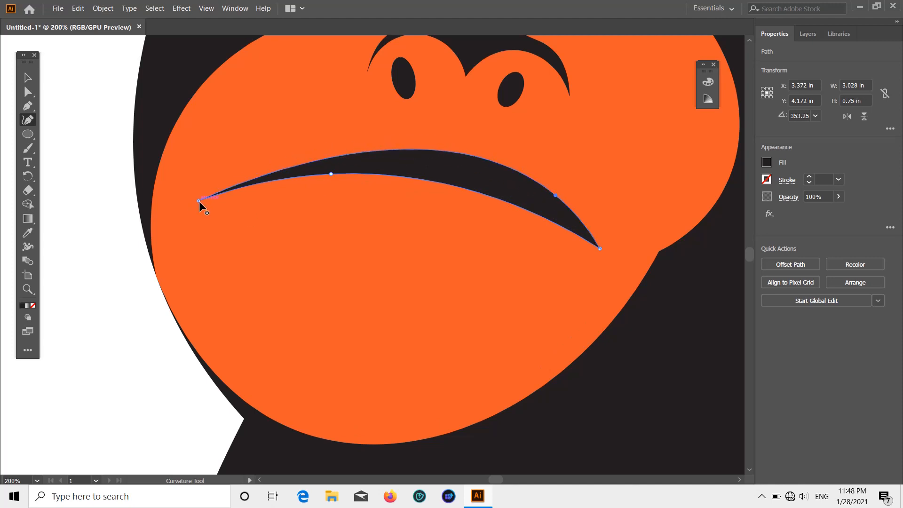
drag(199, 201, 207, 224)
drag(330, 173, 316, 183)
scroll(445, 296, up, 5)
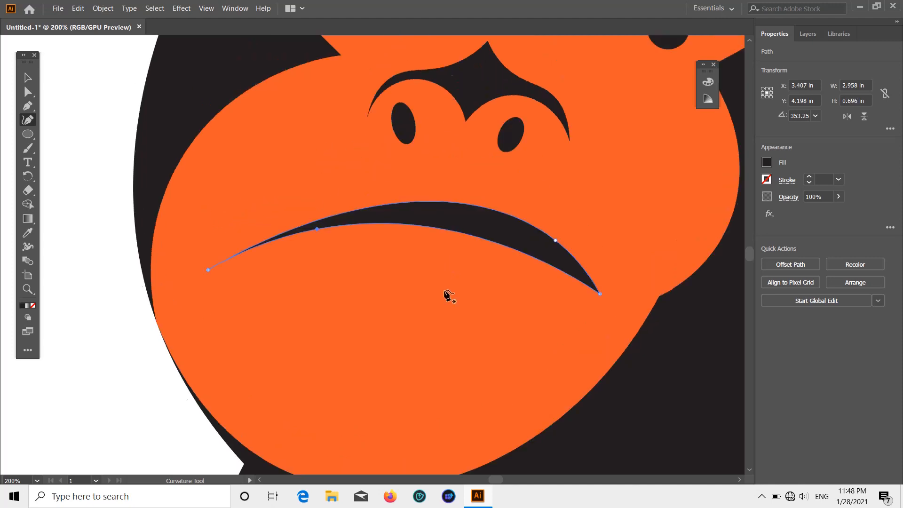
Draw a small black triangle about 0.15 x 0.21 in over the mouth's right corner with the Pen tool.
click(28, 77)
scroll(50, 133, down, 4)
scroll(51, 133, up, 4)
click(28, 91)
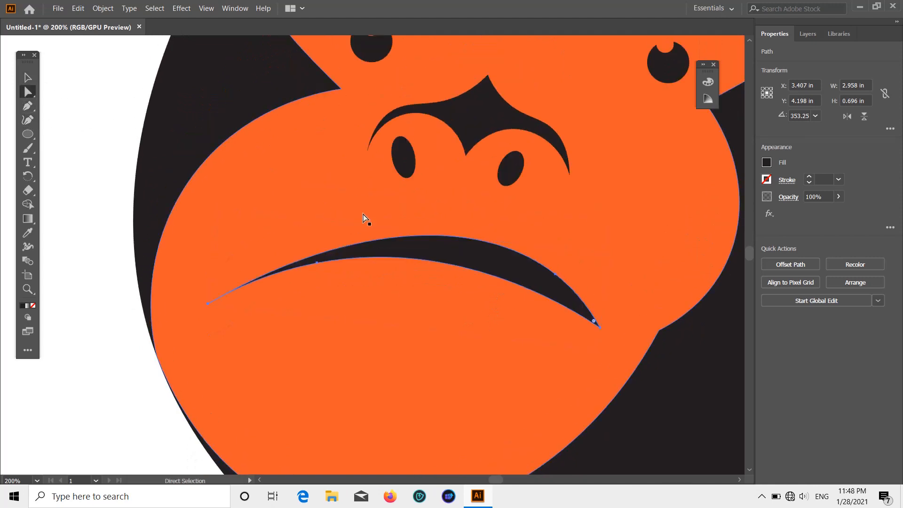
click(27, 105)
scroll(405, 211, down, 7)
click(603, 229)
click(612, 249)
click(594, 257)
click(603, 230)
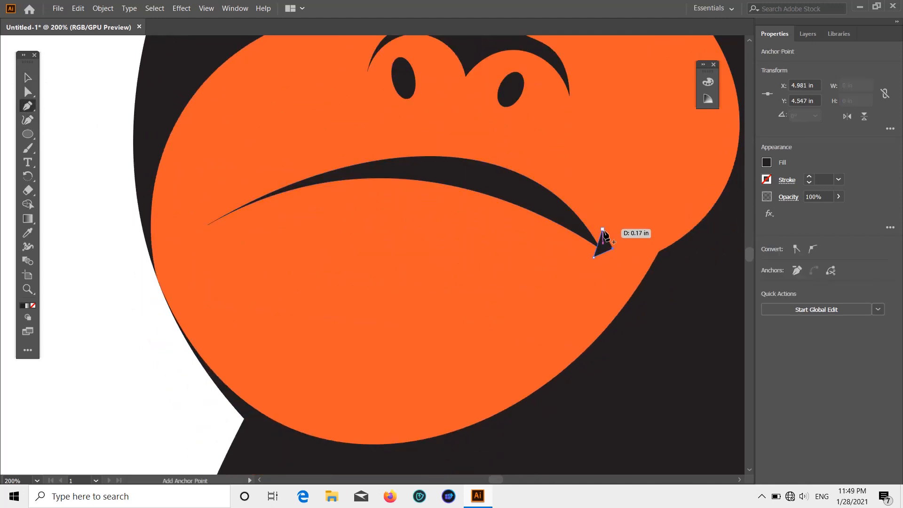
Reshape the small triangle at the mouth's right corner into a thin crescent about 0.13 in wide with the Curvature tool.
scroll(620, 249, down, 3)
key(shift+grave)
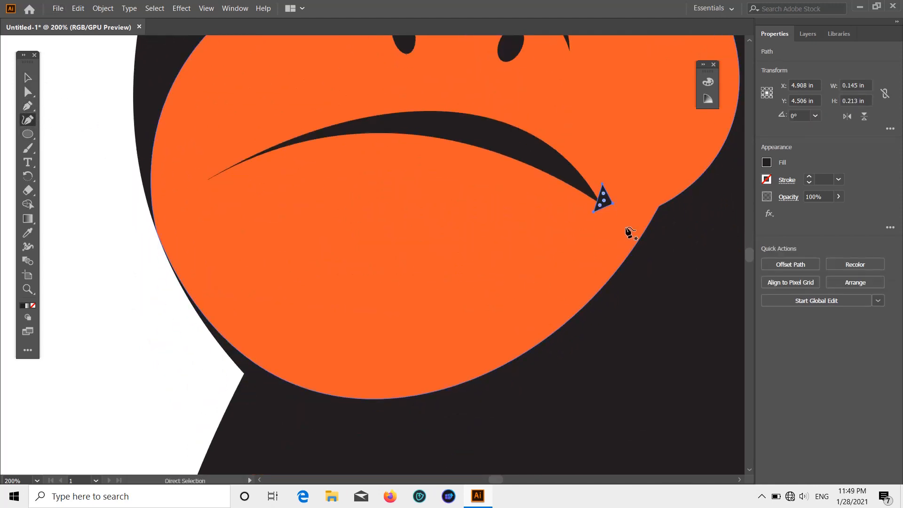
key(ctrl+equal)
drag(392, 242, 372, 235)
key(p)
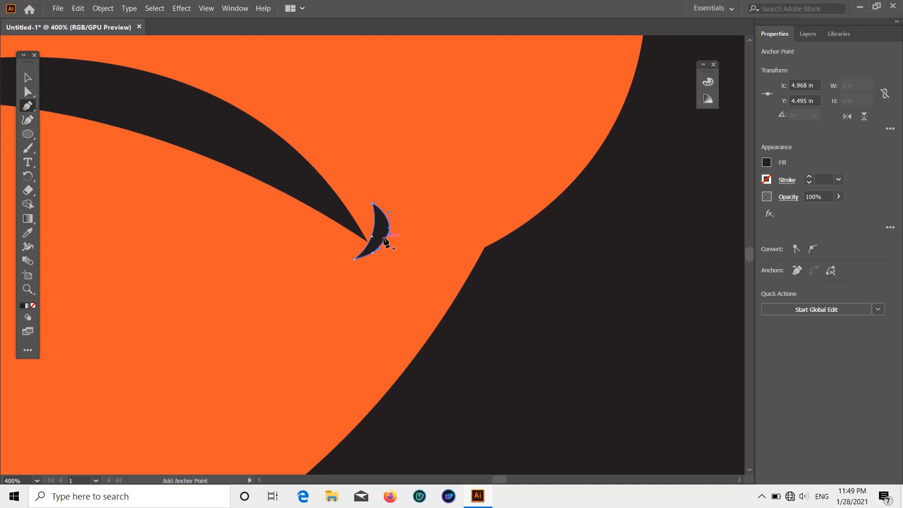
key(shift+grave)
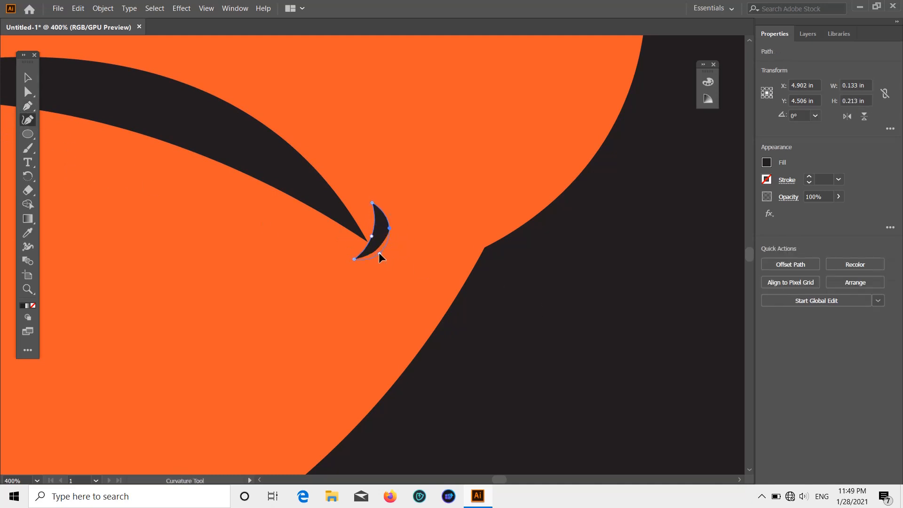
scroll(389, 252, up, 1)
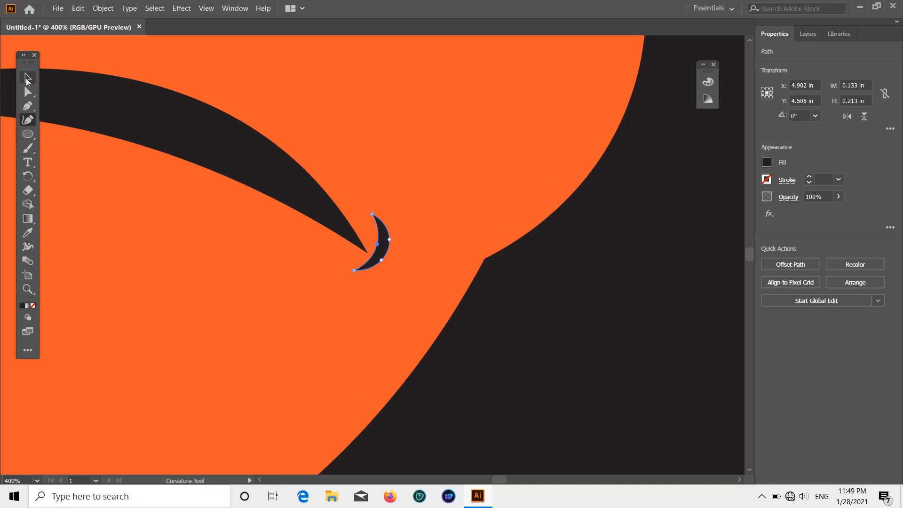
Move the small black crescent onto the mouth's right tip and rotate it to about 312° so it cups the corner from below.
click(27, 81)
drag(383, 249, 375, 255)
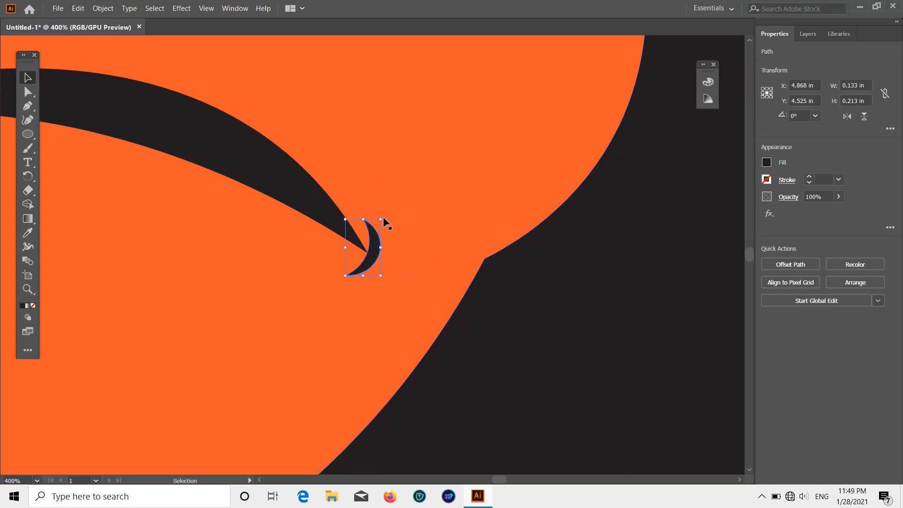
drag(383, 216, 369, 249)
scroll(365, 244, down, 3)
scroll(377, 224, down, 1)
scroll(377, 224, up, 2)
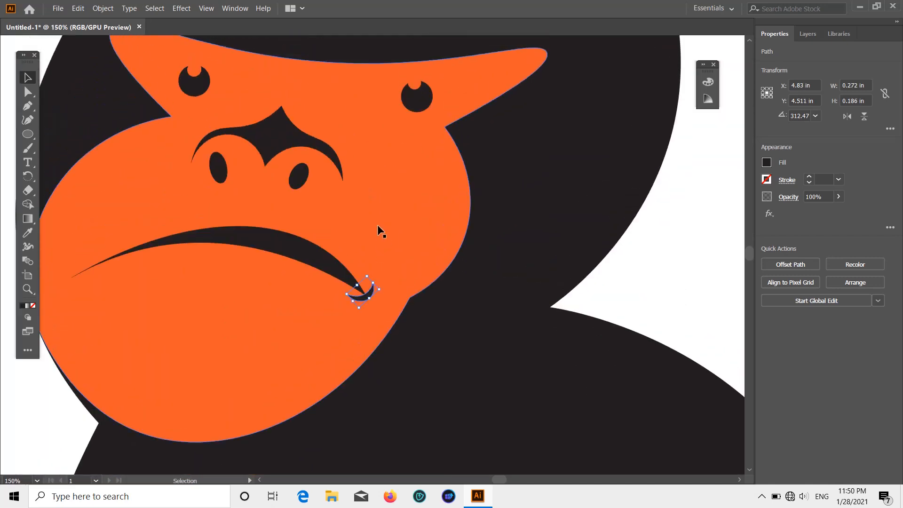
scroll(377, 224, down, 1)
scroll(378, 225, down, 3)
click(161, 170)
scroll(407, 284, up, 2)
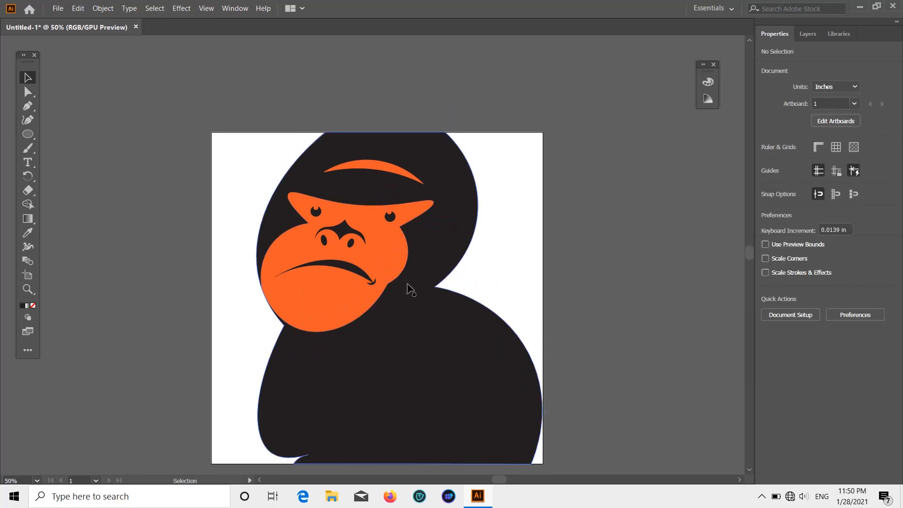
Draw a bent ear outline about 0.55 x 1.44 in on the head, right of the eyes, with the Pen tool and fill it orange.
scroll(407, 288, down, 1)
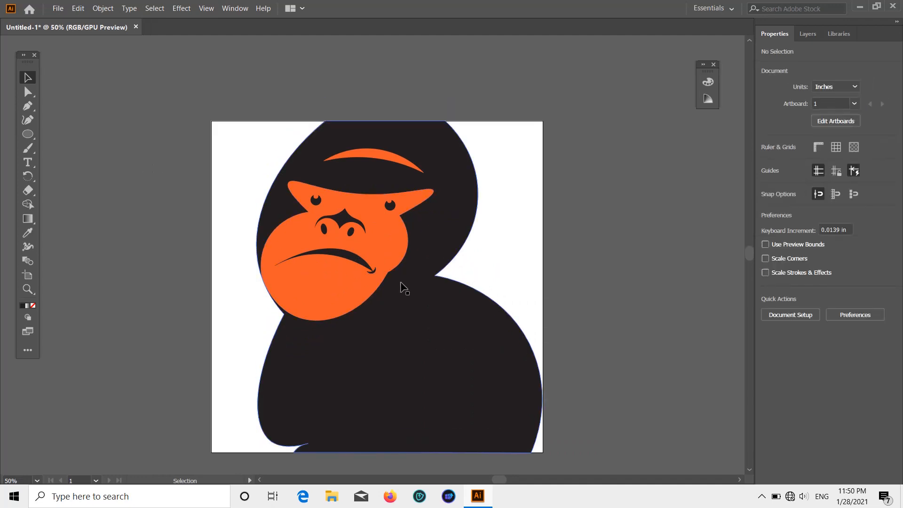
scroll(404, 288, down, 1)
click(29, 107)
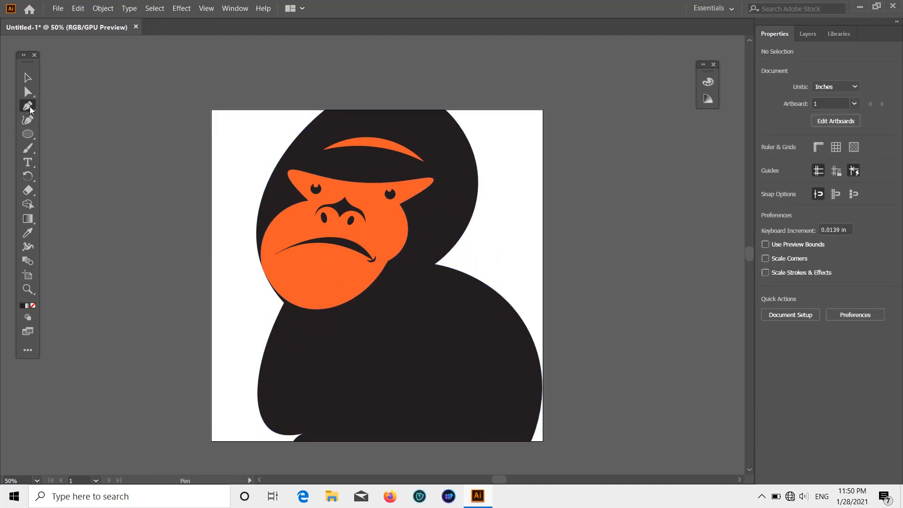
scroll(314, 231, up, 3)
click(315, 231)
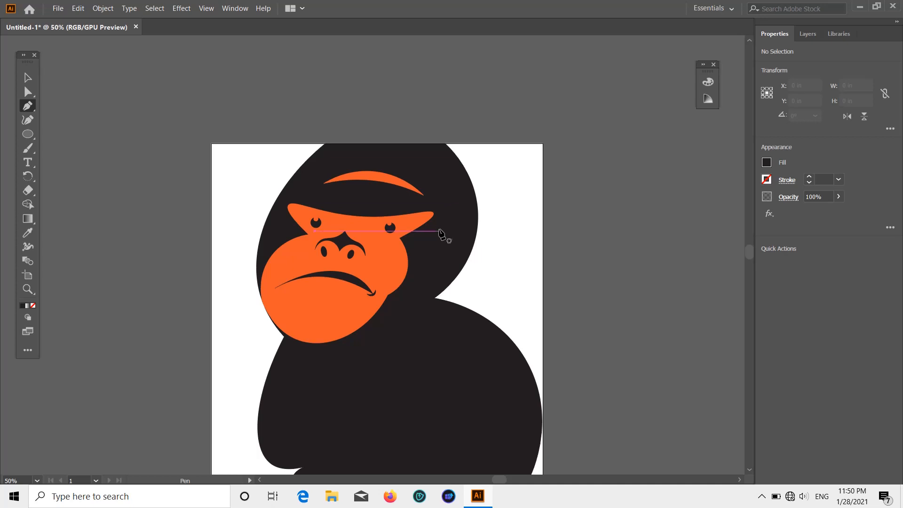
click(428, 233)
click(447, 223)
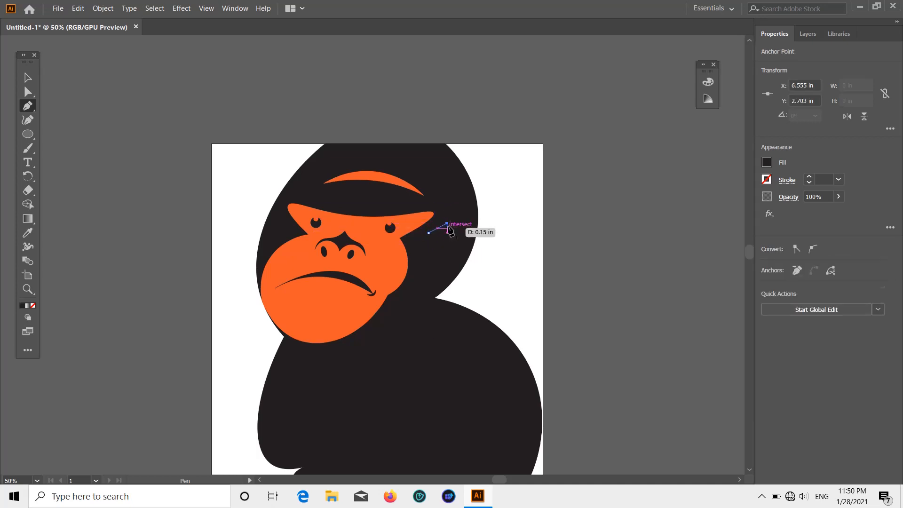
click(447, 244)
click(434, 271)
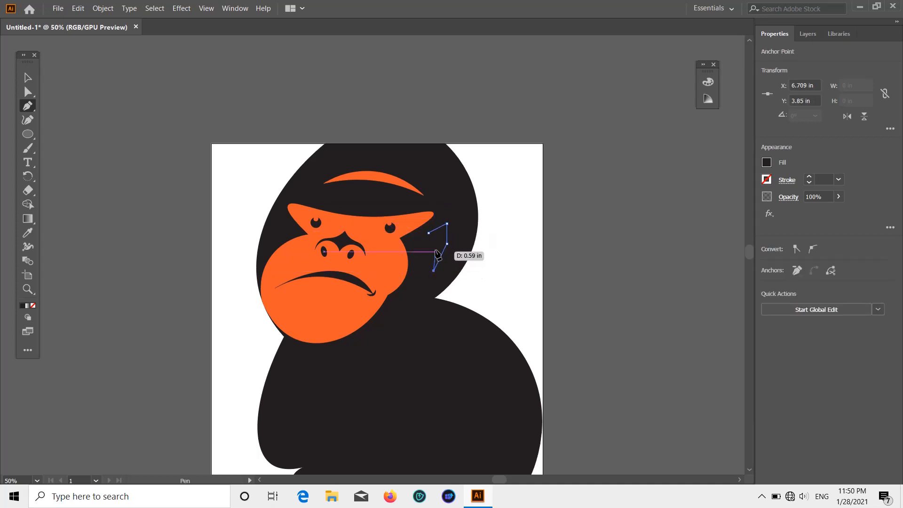
click(767, 162)
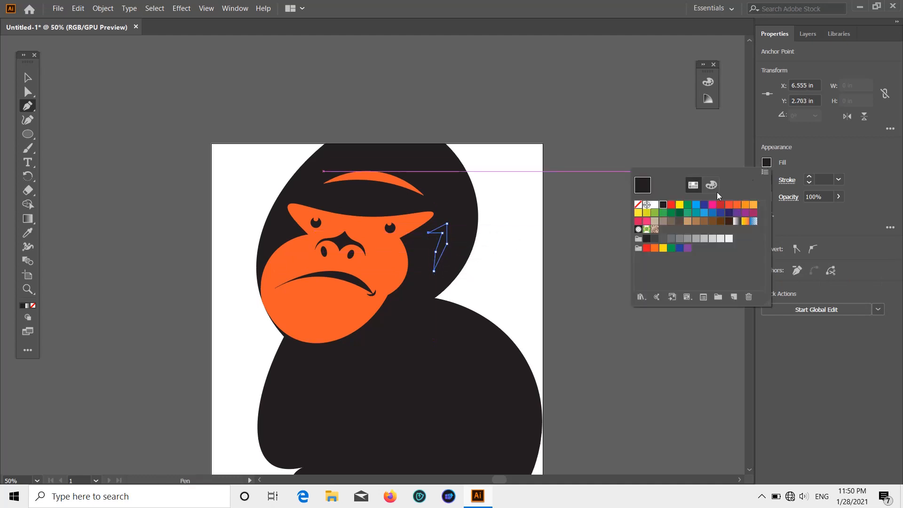
click(737, 204)
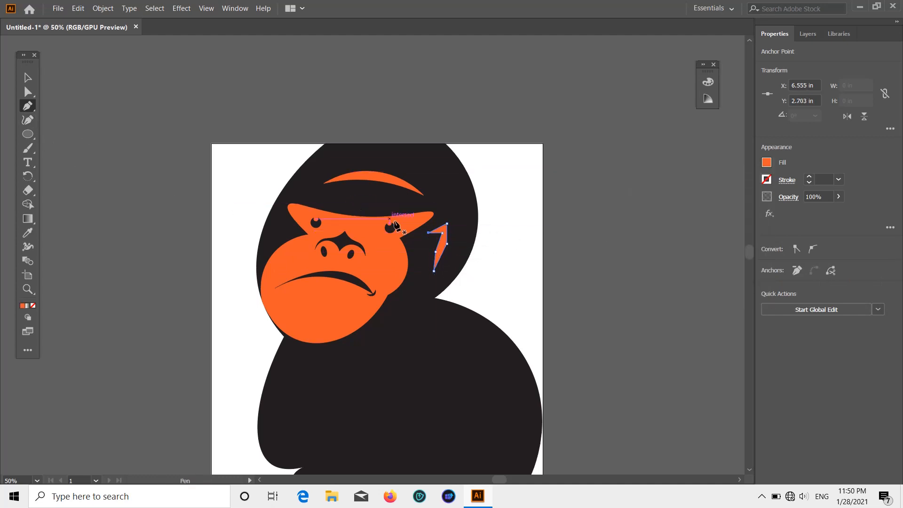
Bow the ear's top edge and inner notch upward with the Curvature tool, and pull the lower inner corner up toward the face.
scroll(429, 236, up, 5)
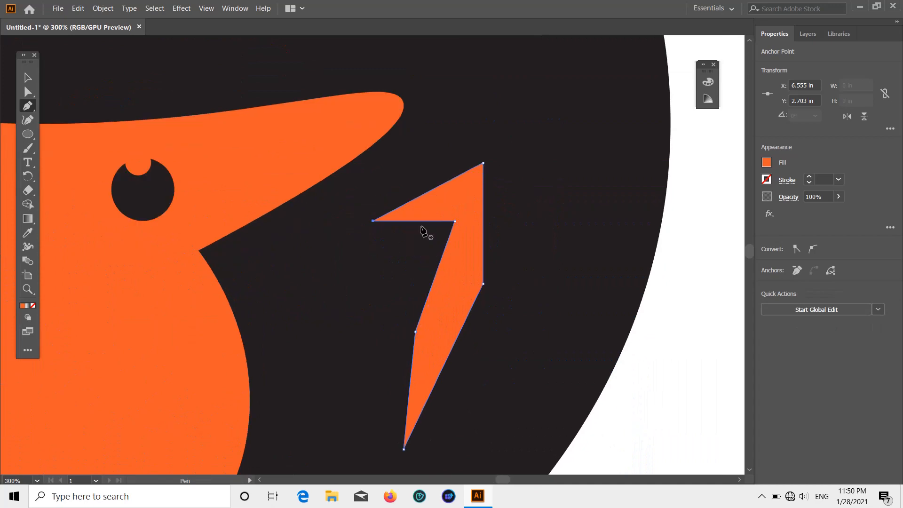
drag(429, 222, 435, 214)
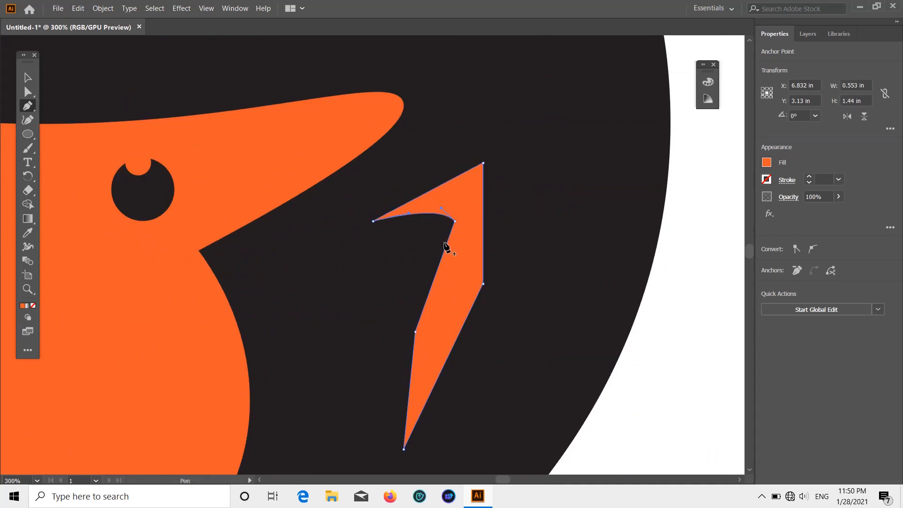
click(456, 221)
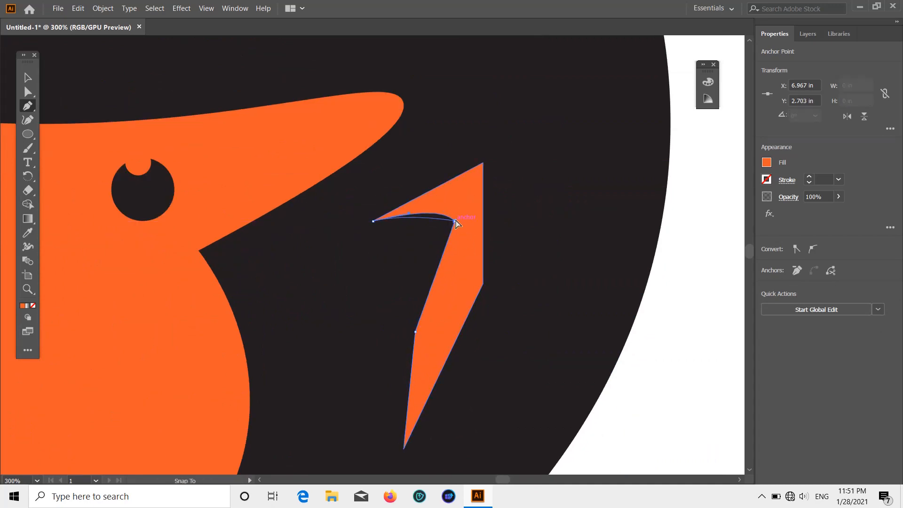
key(shift+grave)
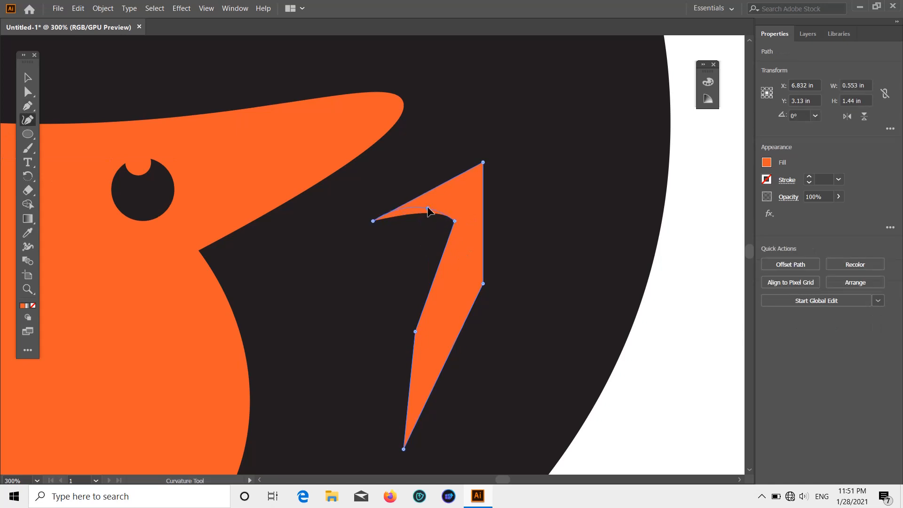
drag(428, 213, 424, 165)
drag(440, 262, 421, 240)
drag(415, 332, 386, 263)
Curve both sides of the ear's lower tail and pull its outer corner inward to form a thin tapered tail.
scroll(411, 284, down, 3)
scroll(413, 291, up, 4)
scroll(406, 319, down, 2)
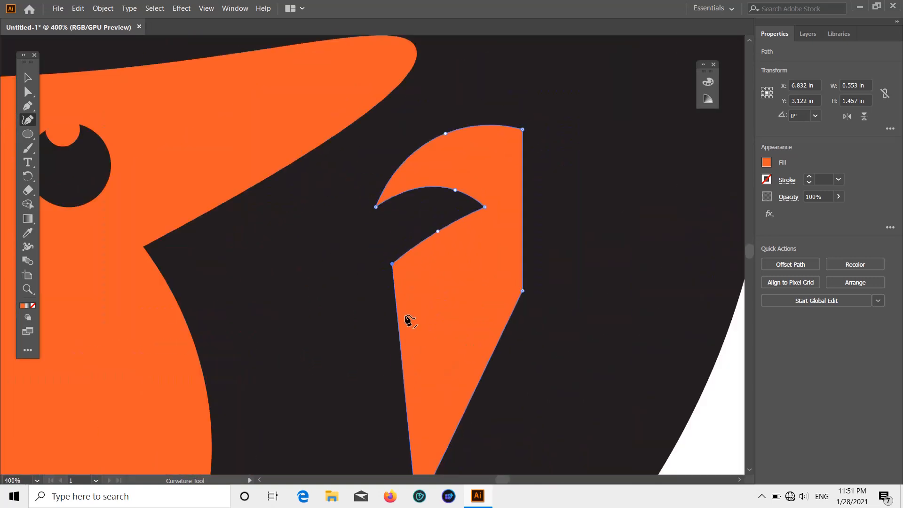
drag(404, 373, 472, 365)
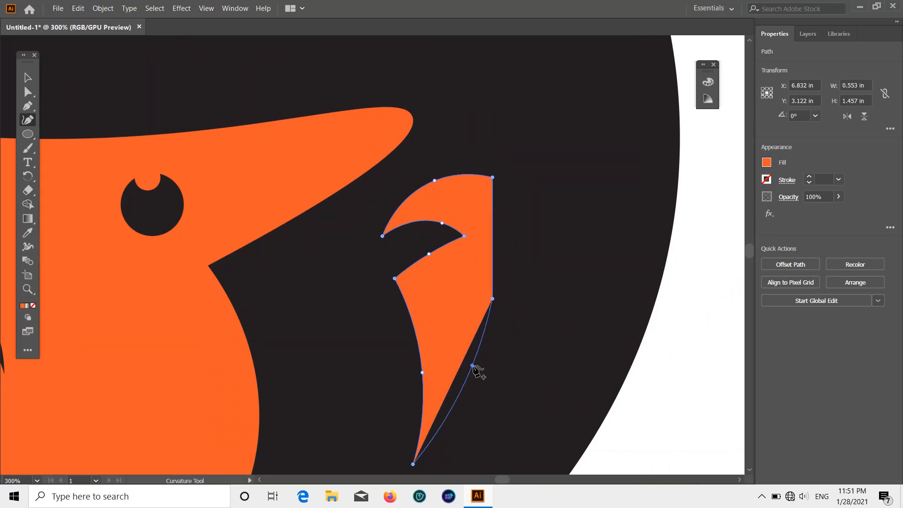
click(430, 281)
click(450, 349)
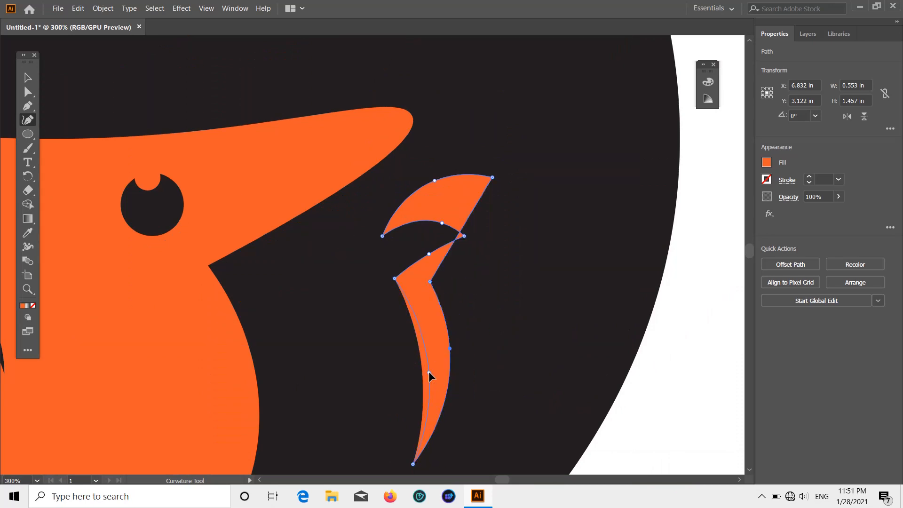
click(429, 372)
Bulge the ear's outer edge outward into a round lobe and delete the anchor at its upper right corner.
scroll(459, 330, down, 1)
click(507, 232)
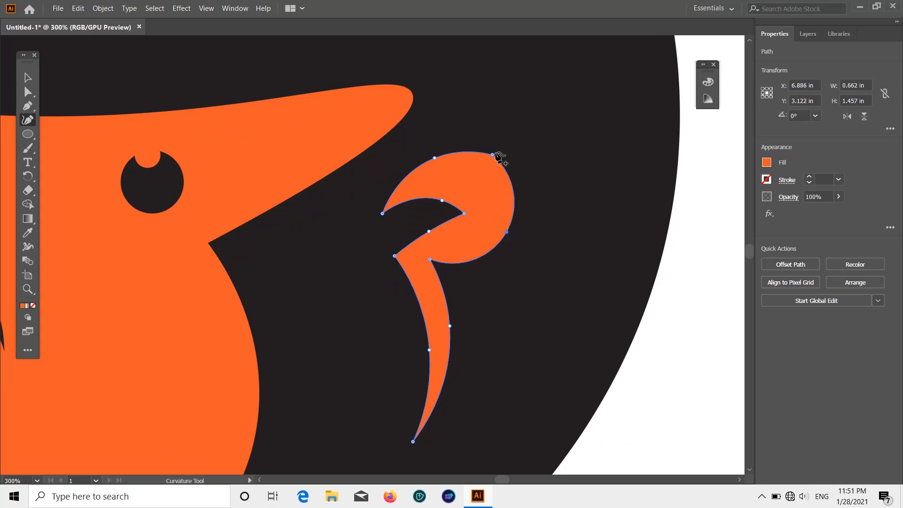
key(super)
key(super)
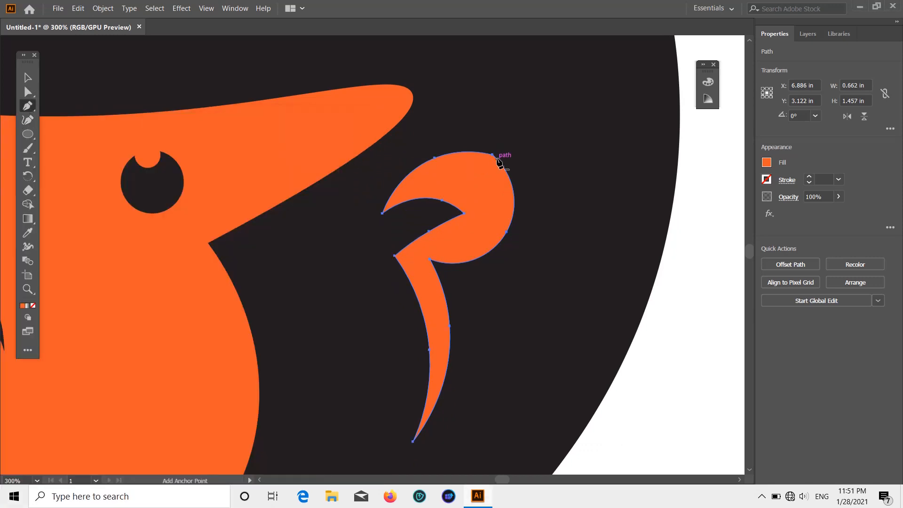
click(493, 154)
key(Delete)
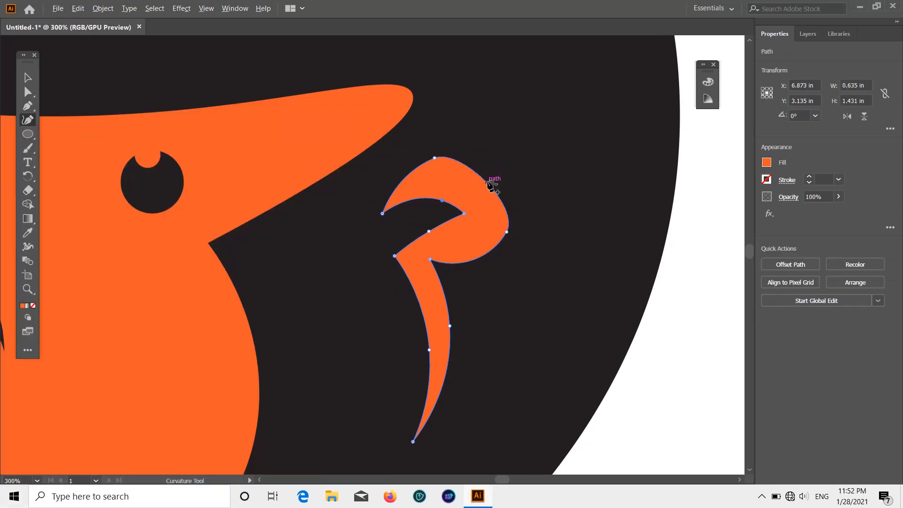
Smooth the ear's upper lobe with a new curve point and small anchor adjustments to about 0.68 x 1.47 in, and deselect it.
drag(491, 184, 505, 167)
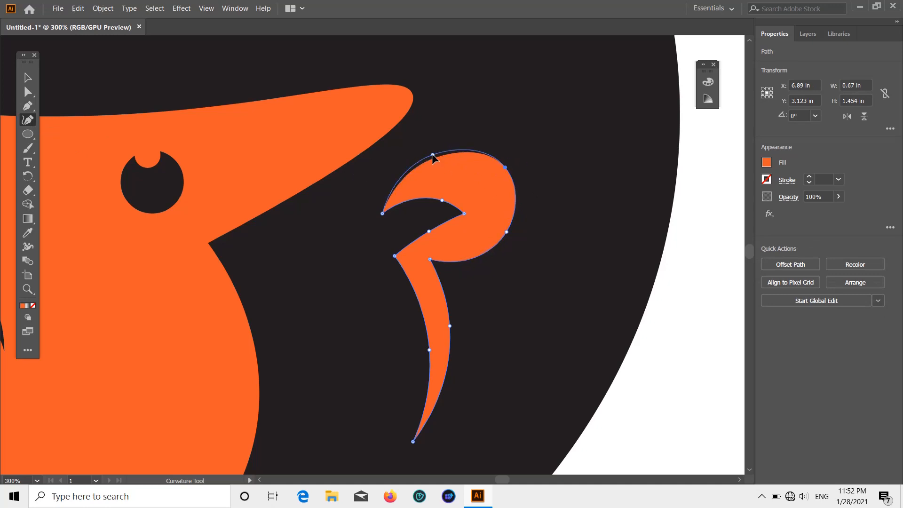
drag(507, 232, 510, 233)
scroll(461, 202, down, 2)
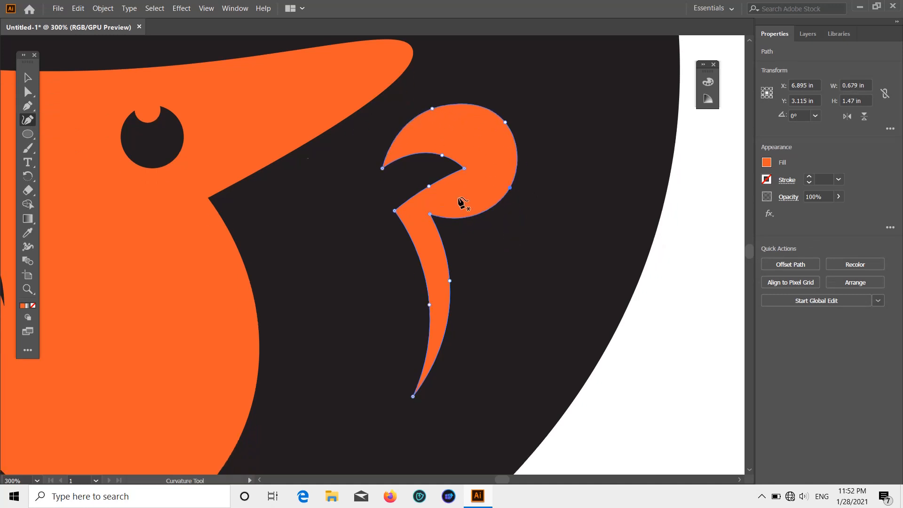
key(v)
scroll(201, 251, down, 5)
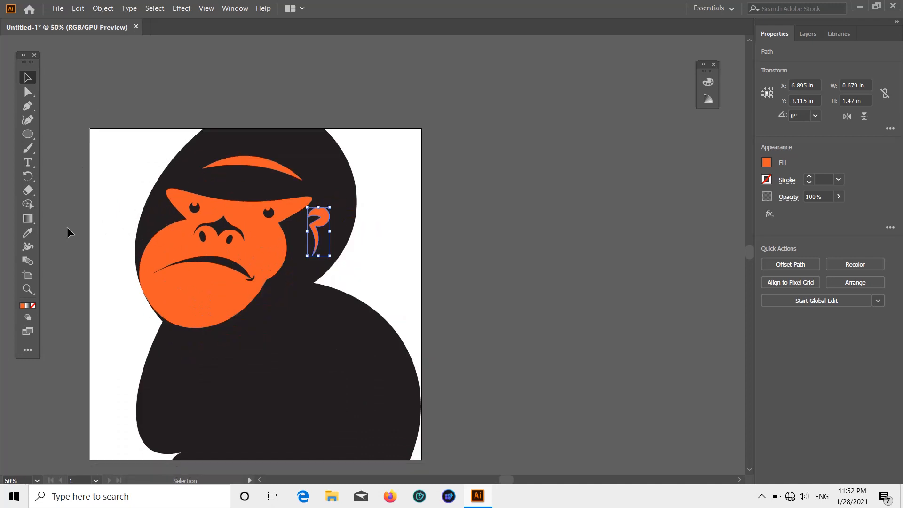
scroll(67, 227, down, 2)
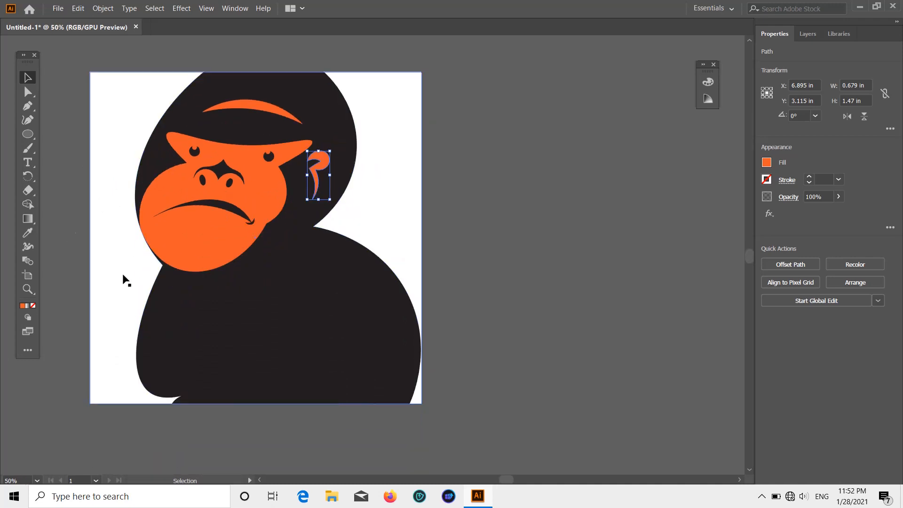
click(59, 212)
Start an orange Pen outline at the face's left edge, running through the neck corner and the arm notch to the artboard's bottom edge.
scroll(59, 213, up, 1)
click(28, 106)
scroll(283, 308, down, 1)
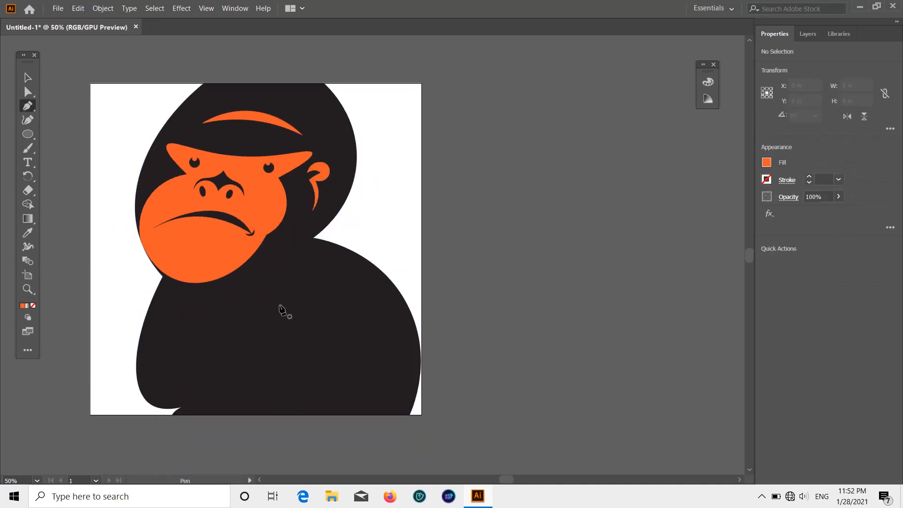
click(139, 225)
scroll(149, 242, up, 3)
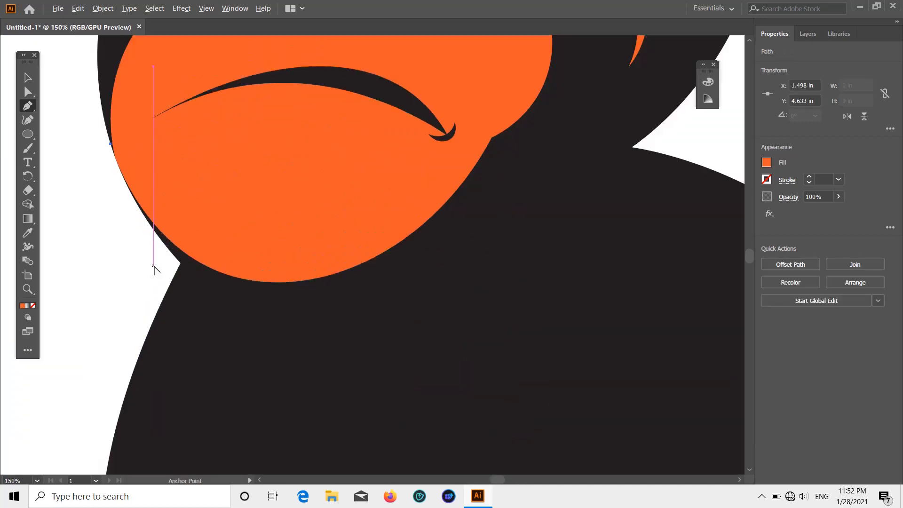
click(182, 259)
scroll(181, 259, down, 3)
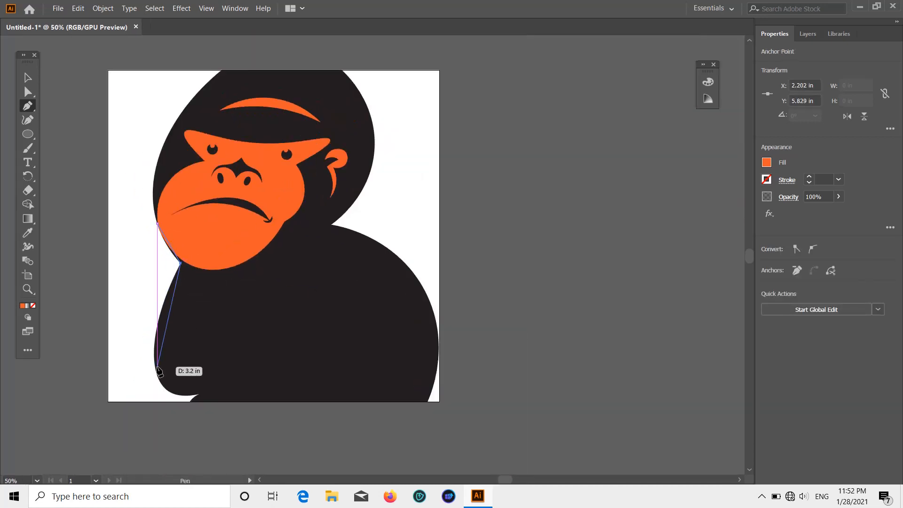
click(205, 392)
click(191, 401)
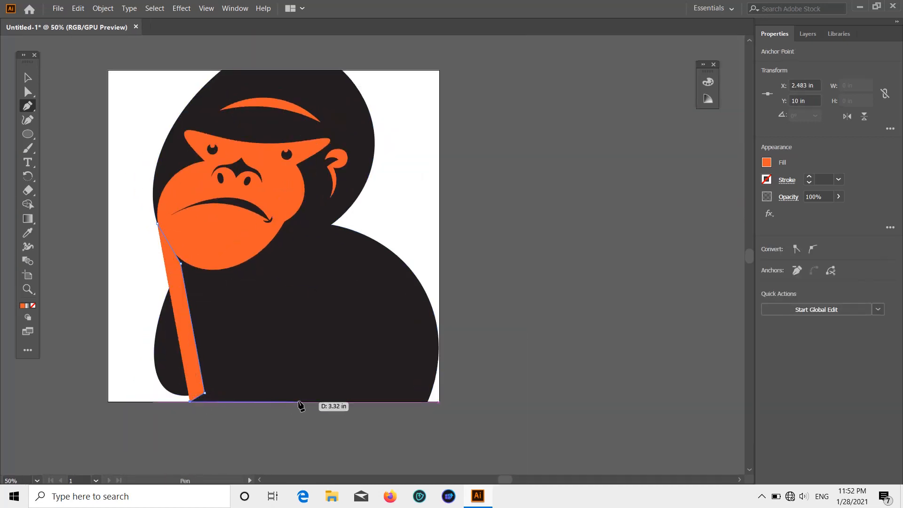
Continue the orange Pen outline along the artboard's bottom edge, through a small notch in the forearm and up to two corners below the chin.
click(270, 402)
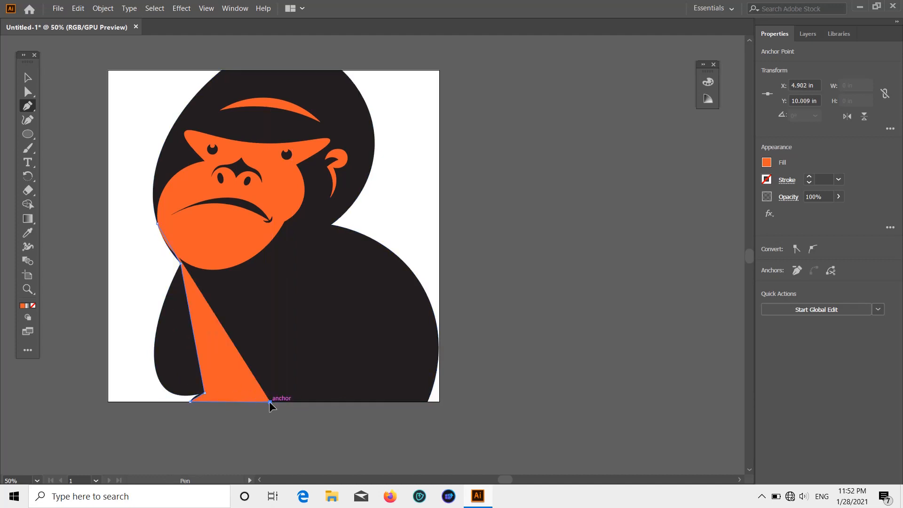
click(234, 380)
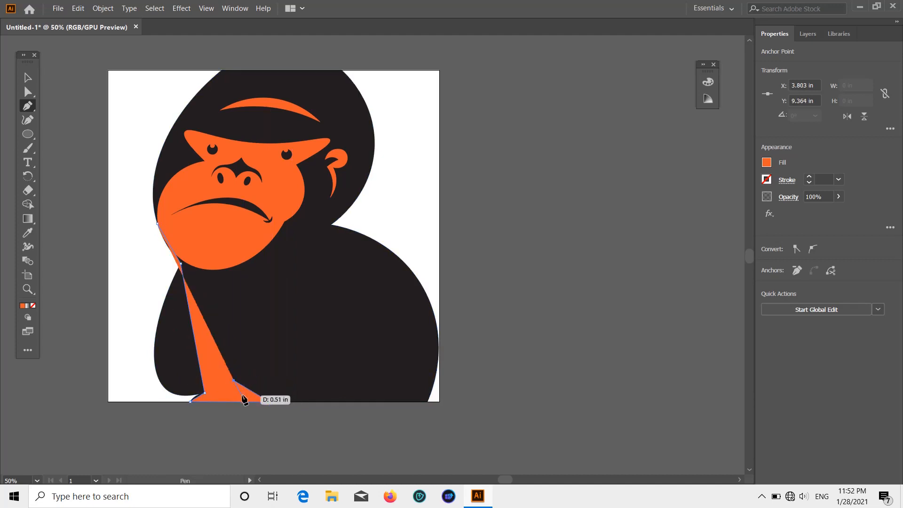
click(207, 366)
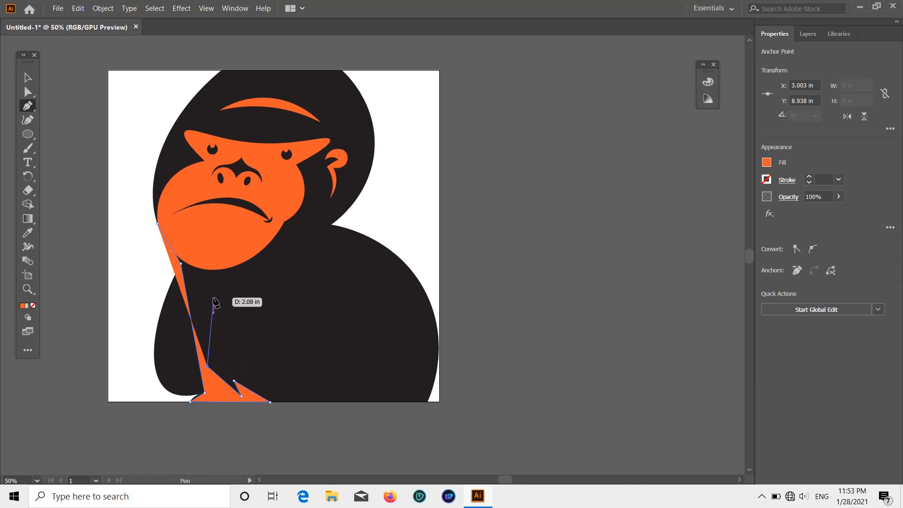
click(229, 287)
click(203, 286)
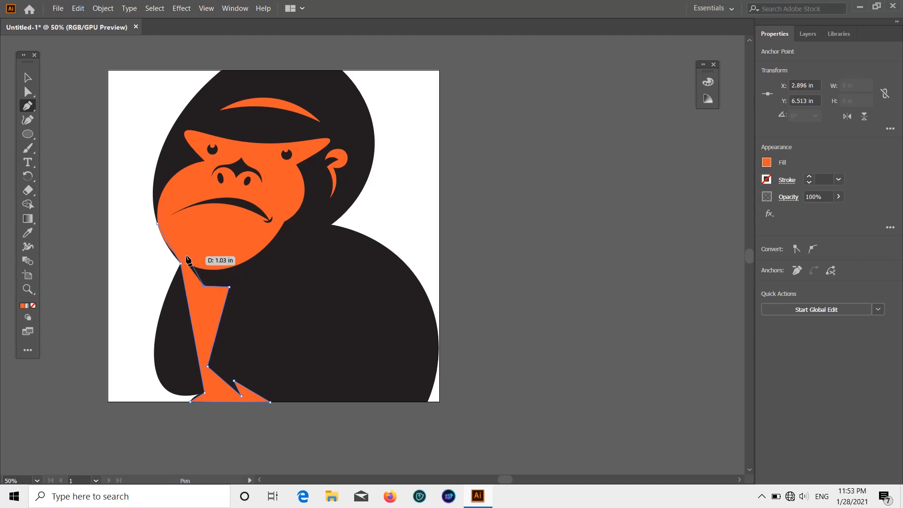
Close the orange arm outline on its starting anchor at the face's left edge.
click(157, 224)
scroll(332, 303, up, 3)
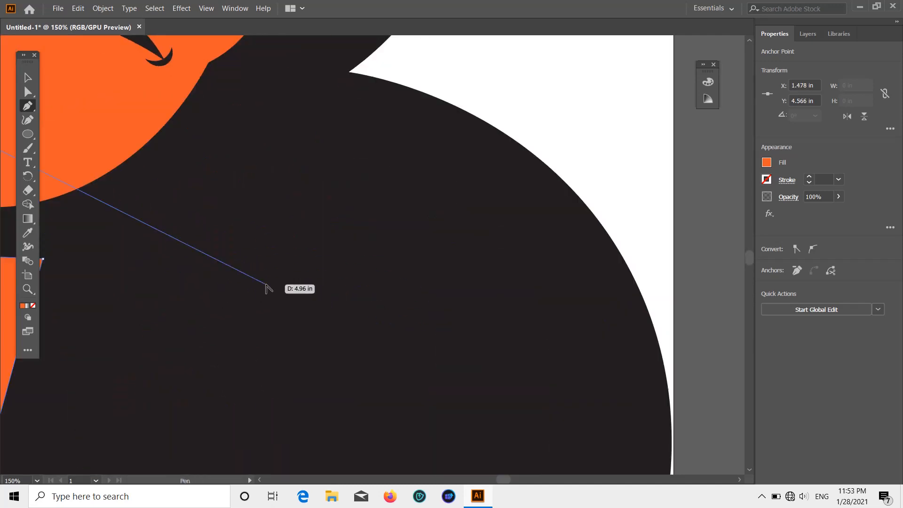
drag(264, 283, 672, 357)
scroll(236, 153, up, 2)
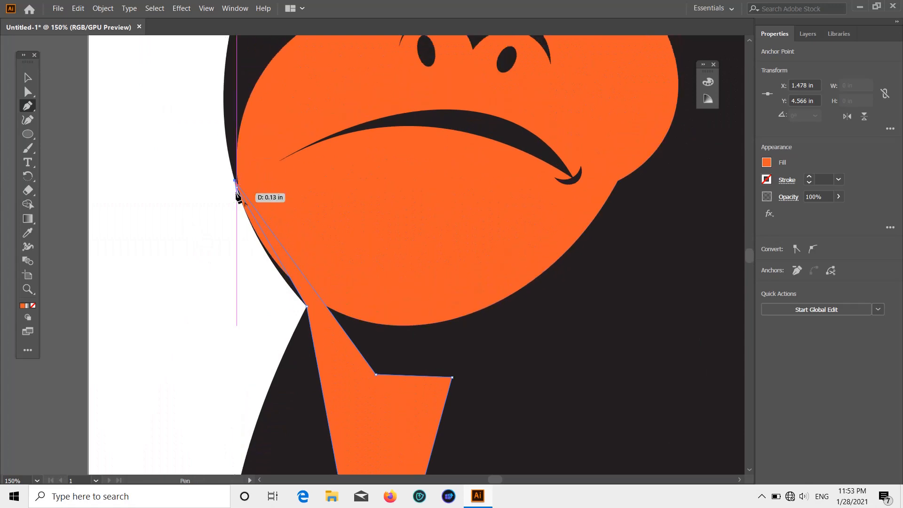
scroll(238, 195, up, 4)
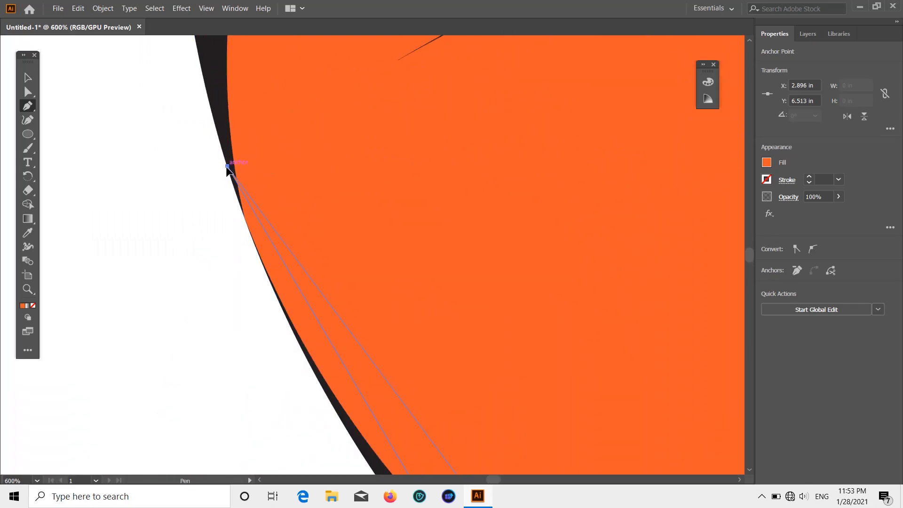
click(228, 167)
scroll(236, 188, down, 6)
key(v)
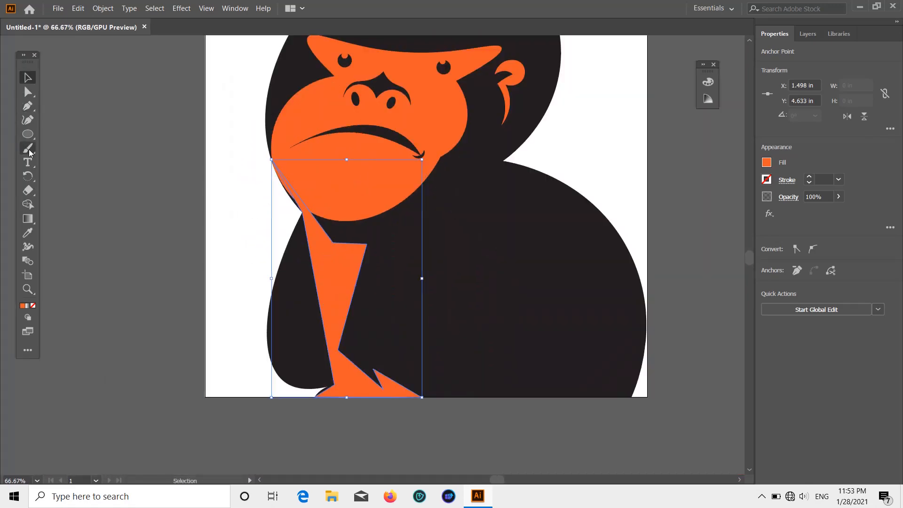
Raise the chin curve of the orange face slightly, making the shape about 5.21 x 4.10 in.
key(shift+grave)
key(v)
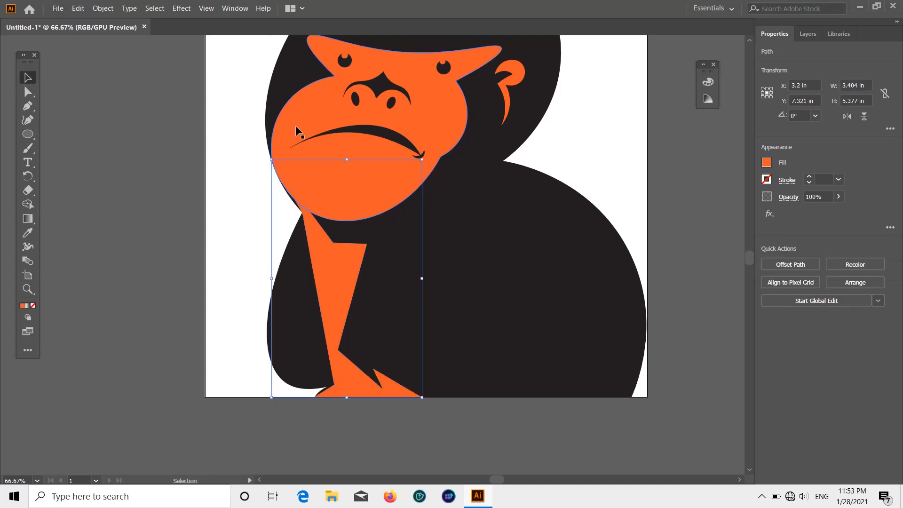
click(298, 130)
key(shift+grave)
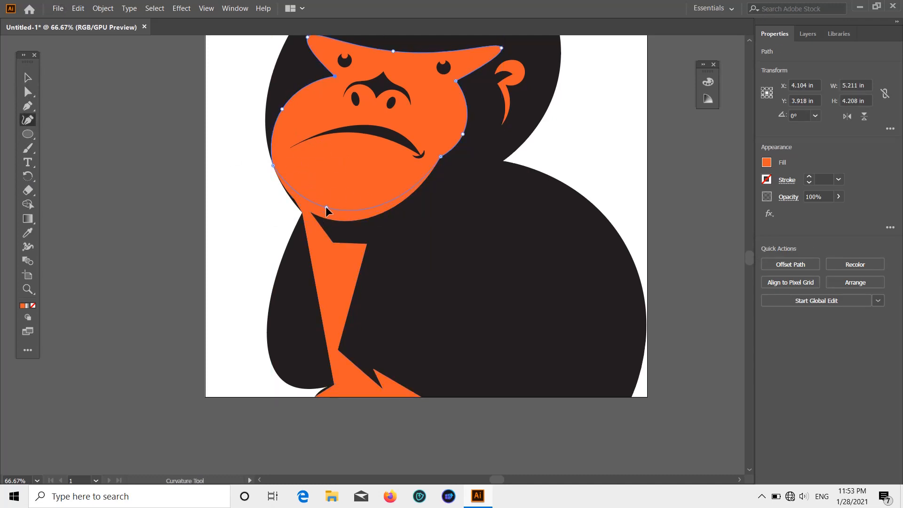
drag(328, 211, 330, 209)
drag(356, 220, 356, 221)
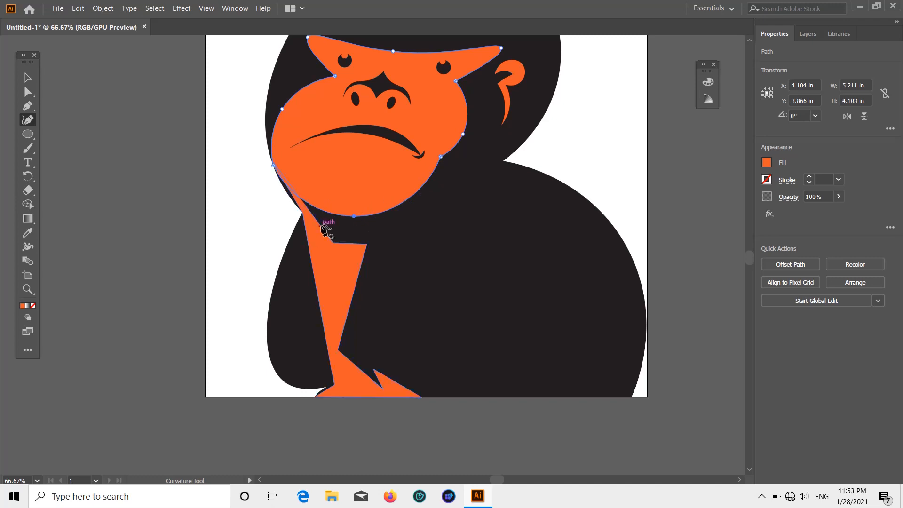
Select the orange arm shape and bend its segment between the face and the neck corner to follow the black head's edge.
scroll(323, 283, up, 2)
scroll(312, 278, up, 3)
scroll(301, 282, up, 3)
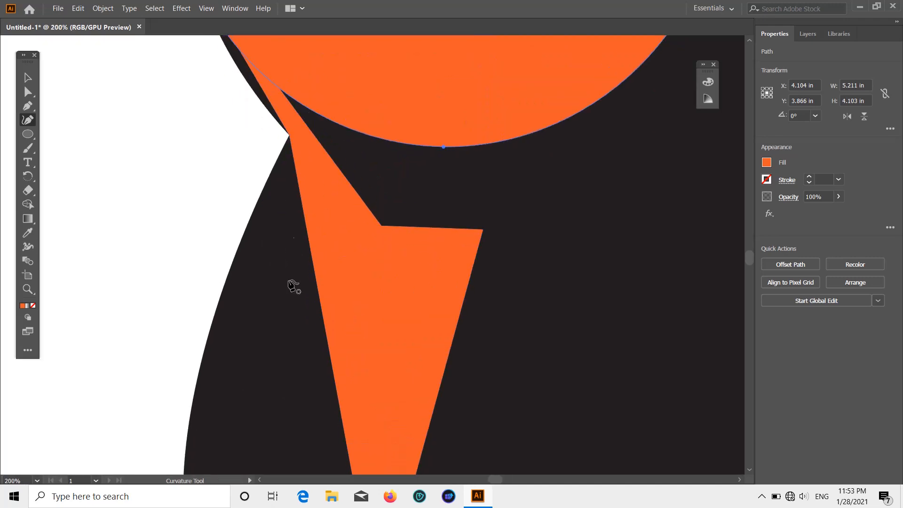
key(v)
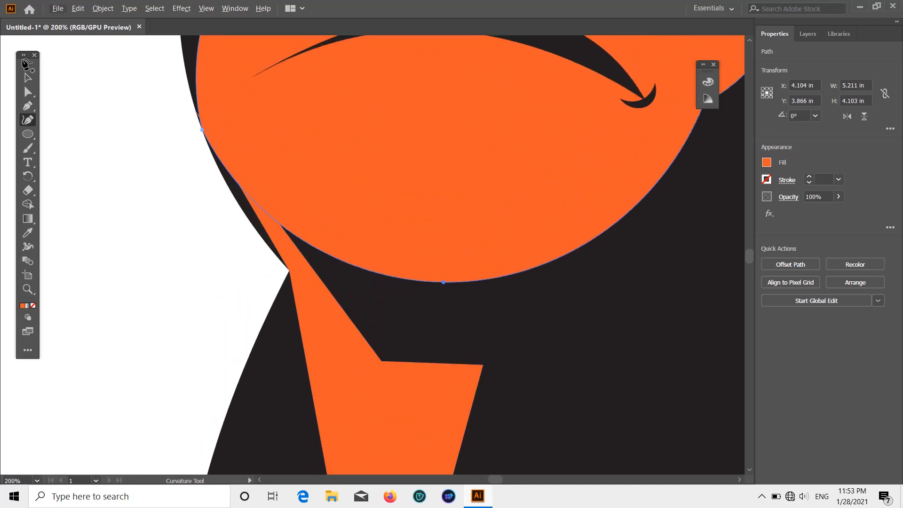
click(273, 235)
click(27, 120)
scroll(322, 297, down, 3)
scroll(323, 297, down, 2)
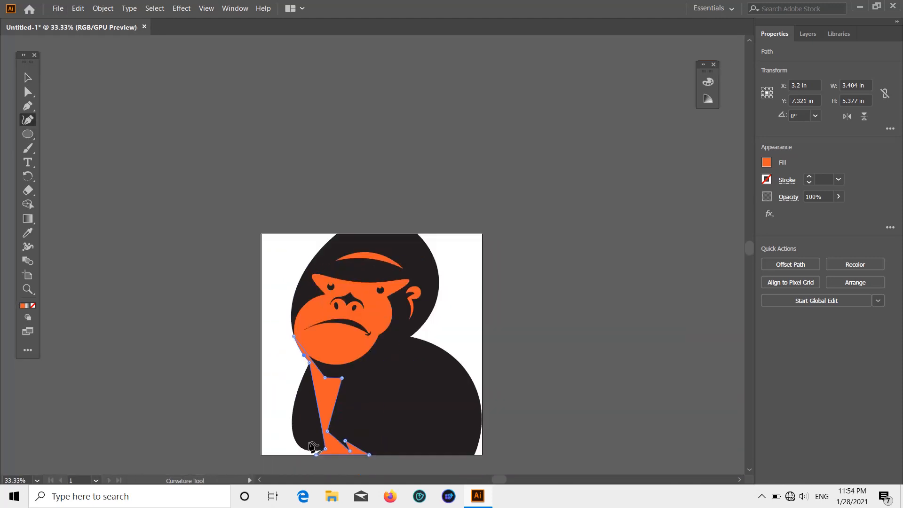
Curve the arm shape's outer side and its small lower notch to follow the black arm silhouette, making it about 3.50 in wide.
scroll(335, 409, up, 5)
drag(340, 385, 281, 445)
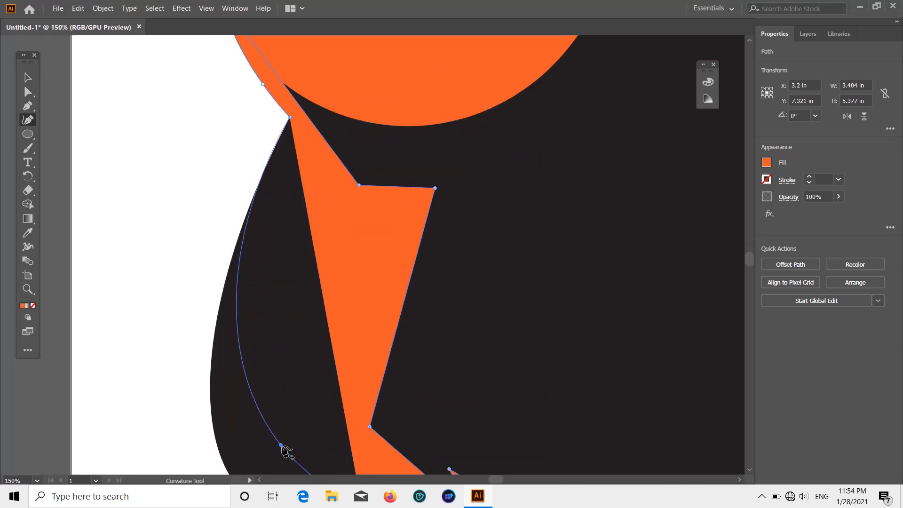
scroll(301, 428, down, 2)
scroll(314, 416, up, 3)
scroll(293, 420, down, 2)
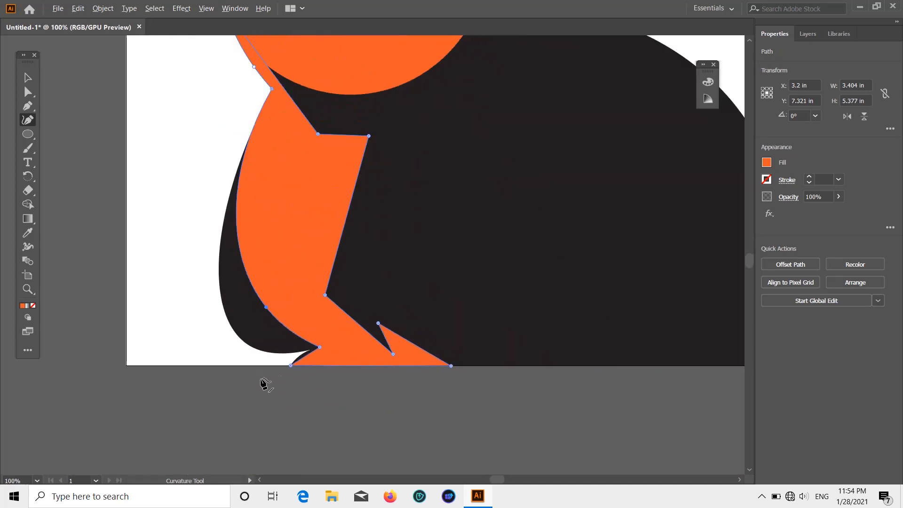
drag(266, 308, 249, 342)
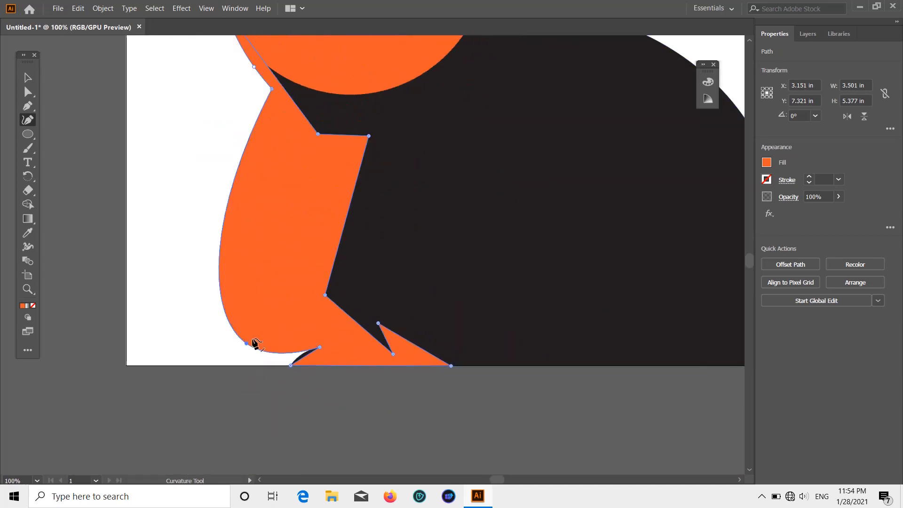
scroll(303, 360, down, 1)
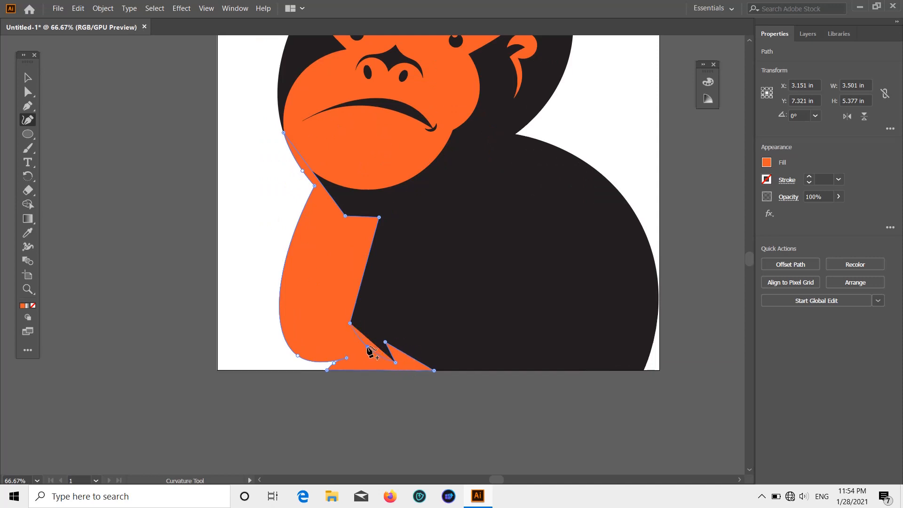
Curve the forearm's two upper edges beside the notch, and replace the inner elbow's corner anchor with a smooth inward curve.
click(367, 348)
click(414, 361)
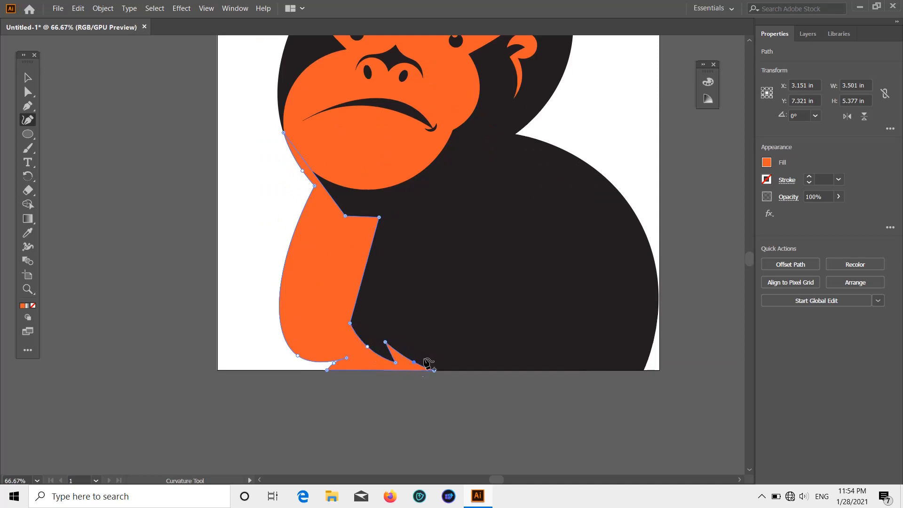
click(27, 107)
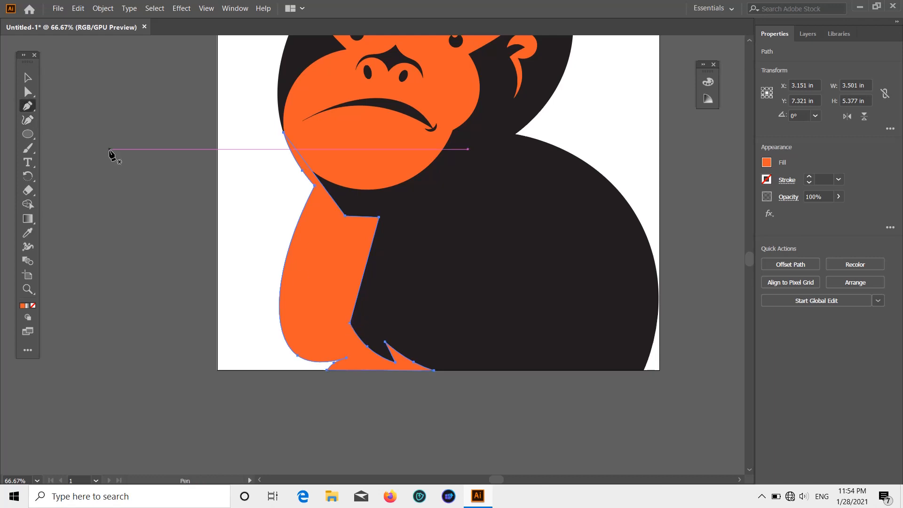
click(351, 323)
click(27, 120)
drag(371, 299, 307, 321)
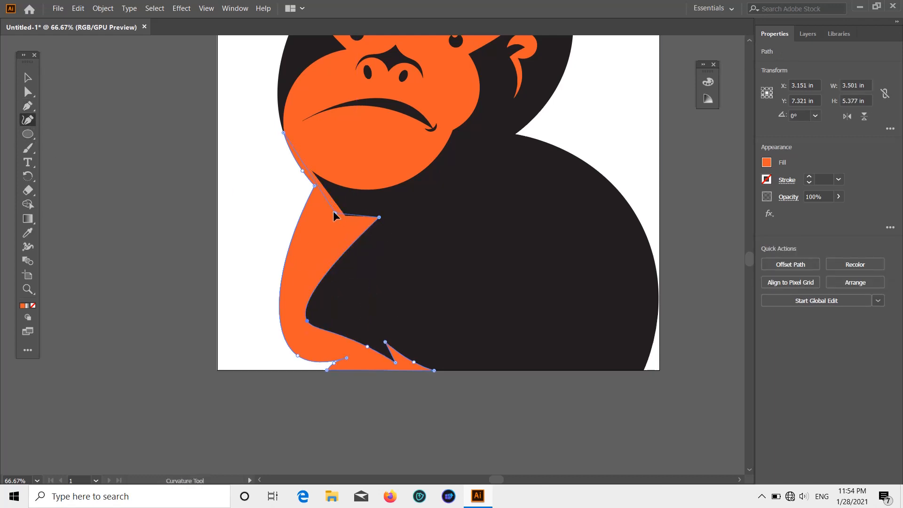
Move the arm's two upper inner corners up under the chin and fine-tune the curve points along the inner elbow and forearm.
drag(326, 190, 347, 193)
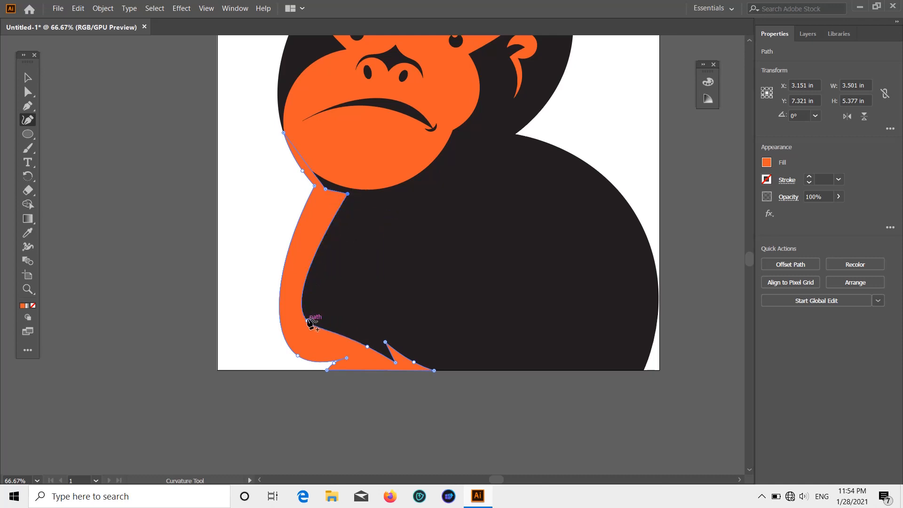
drag(308, 322, 314, 317)
drag(367, 347, 361, 351)
scroll(343, 322, up, 1)
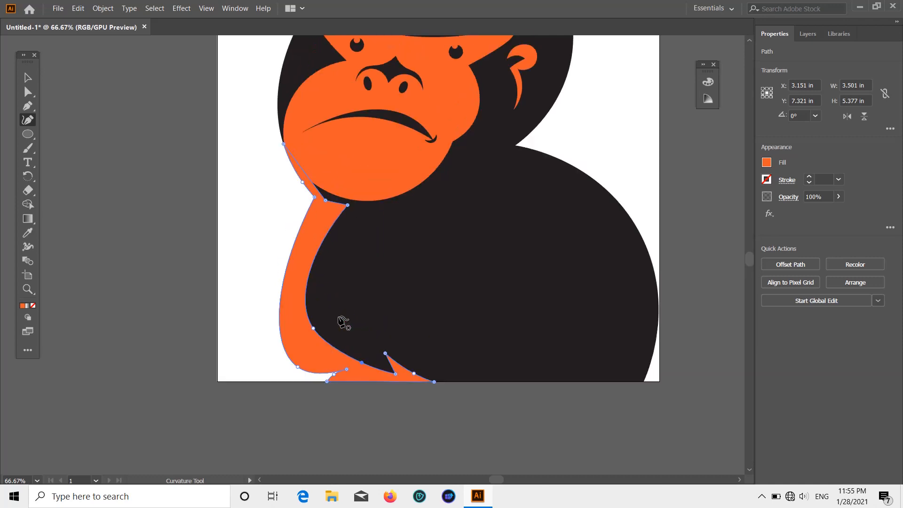
scroll(342, 322, up, 5)
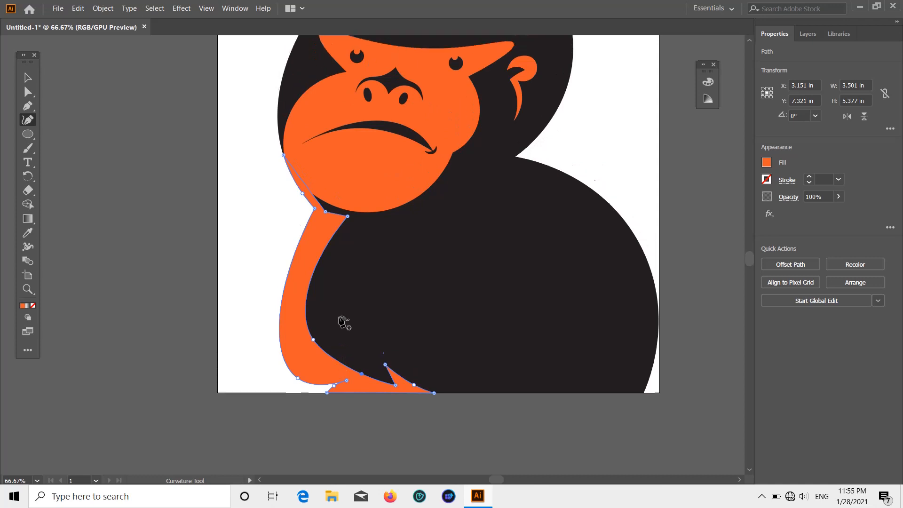
Raise the orange face's chin, pull its left jaw anchor inward and nudge the right one outward, to about 5.08 x 3.78 in.
click(28, 79)
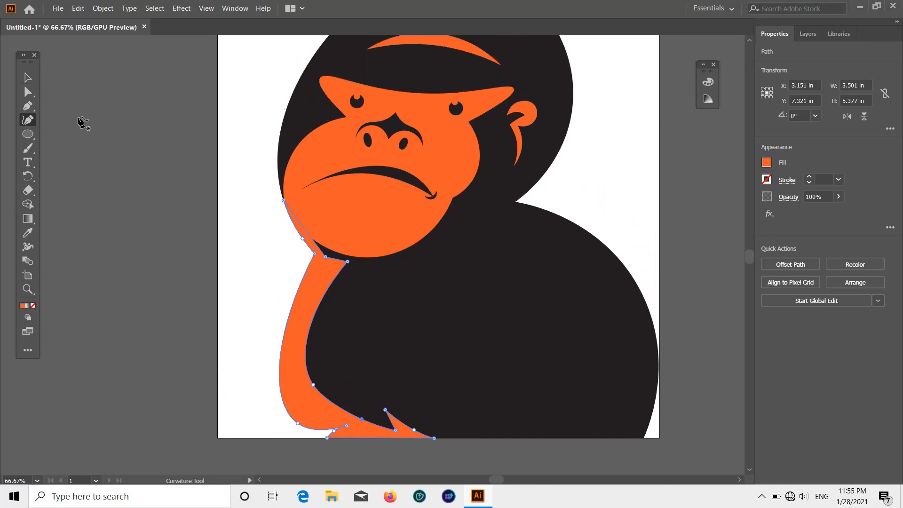
click(409, 235)
key(shift+grave)
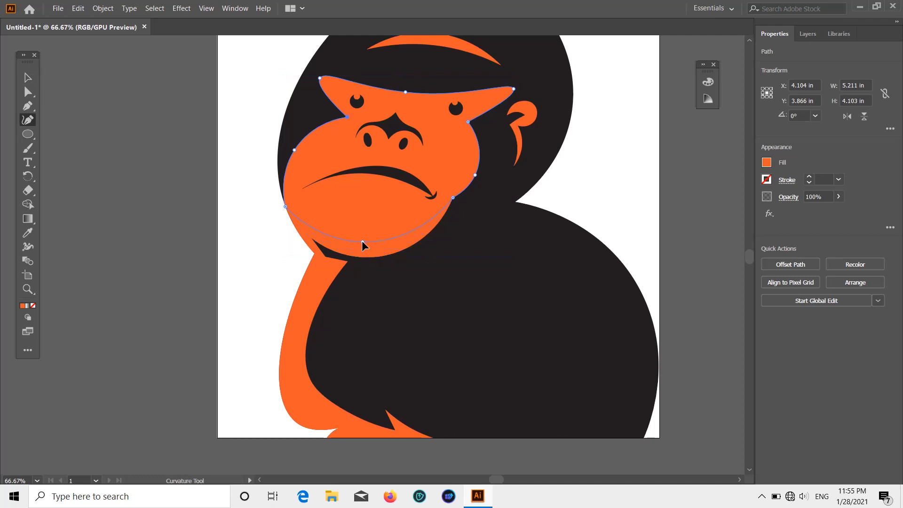
drag(363, 244, 362, 242)
drag(285, 205, 294, 198)
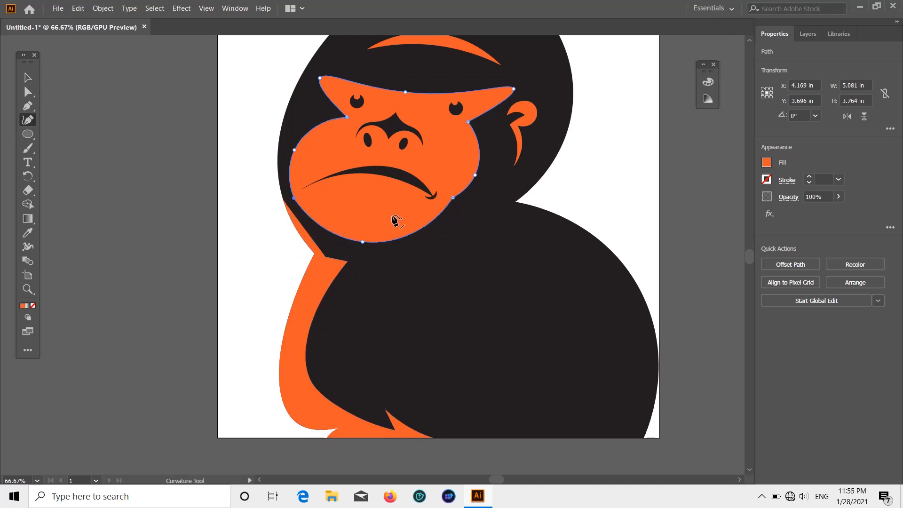
drag(453, 198, 460, 203)
scroll(460, 204, down, 1)
scroll(356, 259, up, 1)
Stretch the arm's upper inner corner into a tip under the chin, lower the neighbouring notch, and curve the edges on both sides of it.
click(31, 82)
click(356, 273)
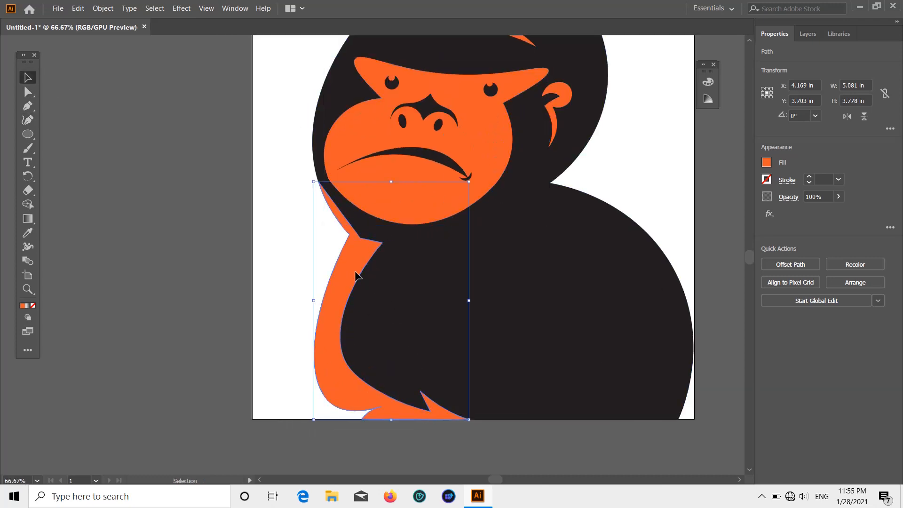
key(shift+grave)
scroll(398, 260, up, 2)
drag(399, 218, 488, 195)
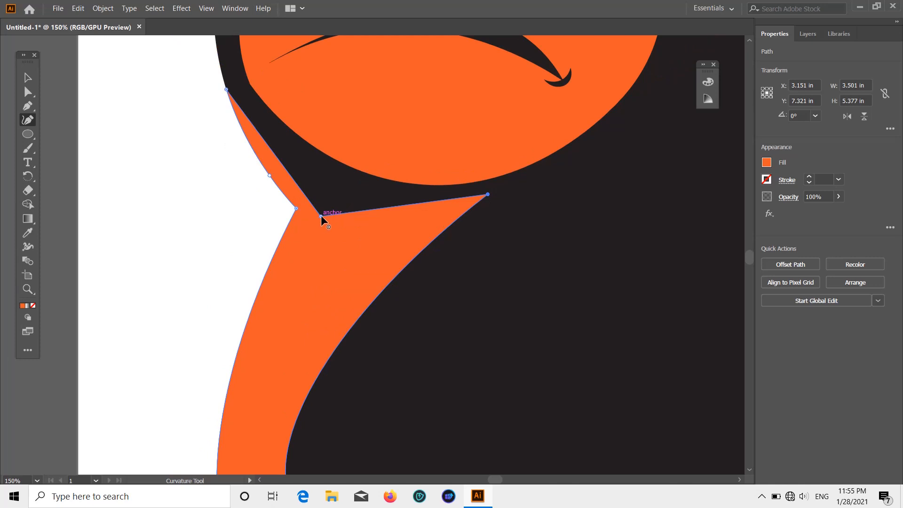
drag(321, 216, 380, 260)
drag(419, 238, 409, 229)
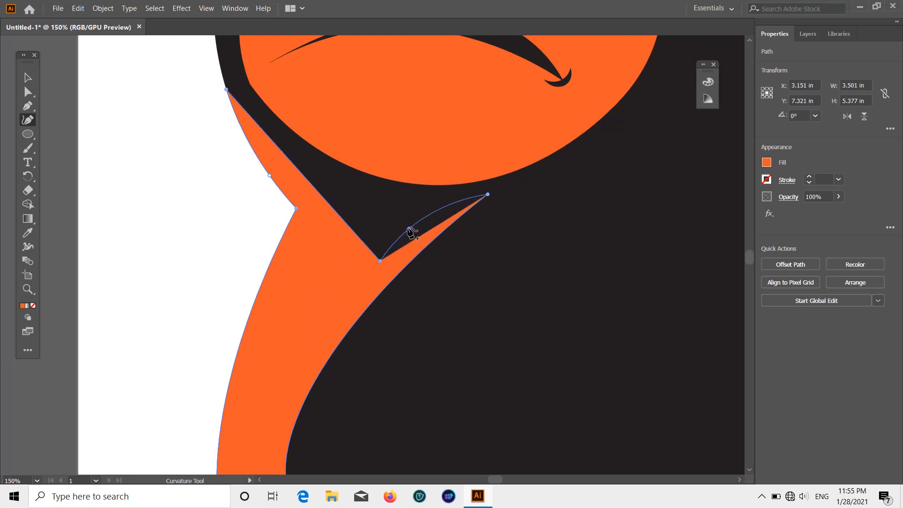
drag(339, 223, 335, 228)
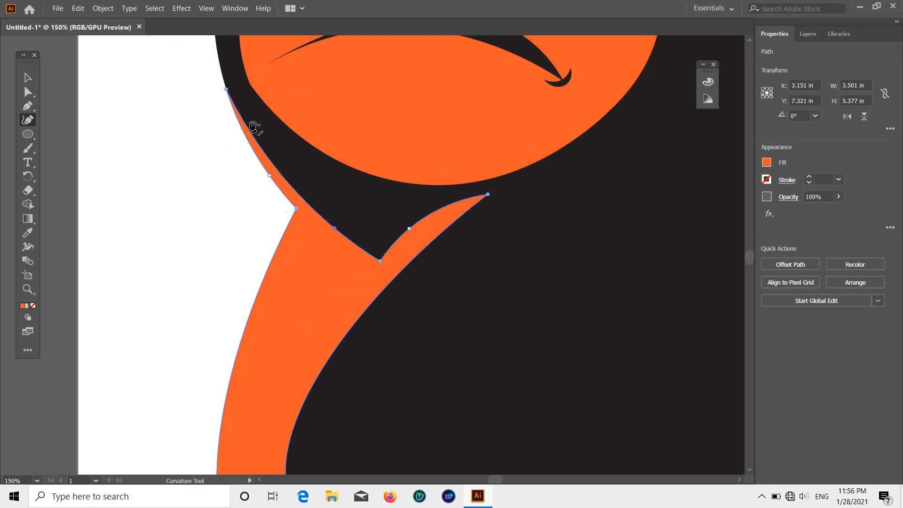
Extend the arm highlight's upper tip along the head's left edge and curve its outer side to match, reaching about 3.51 x 5.86 in.
scroll(247, 131, down, 1)
scroll(222, 68, up, 1)
scroll(227, 71, up, 1)
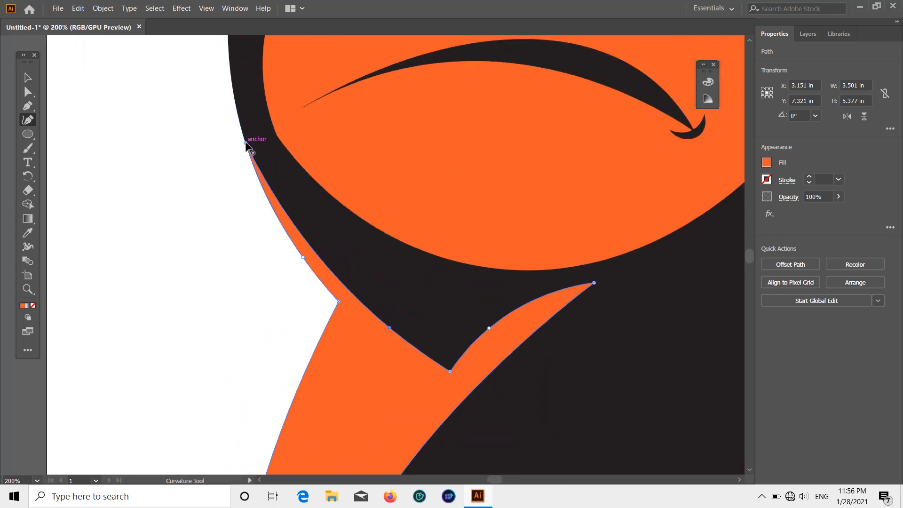
drag(239, 124, 231, 77)
click(254, 169)
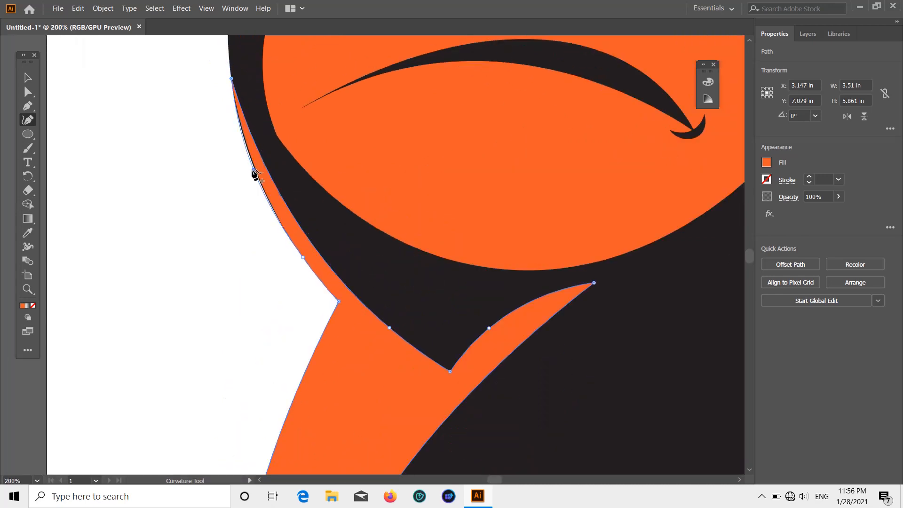
scroll(282, 199, up, 2)
scroll(286, 204, up, 4)
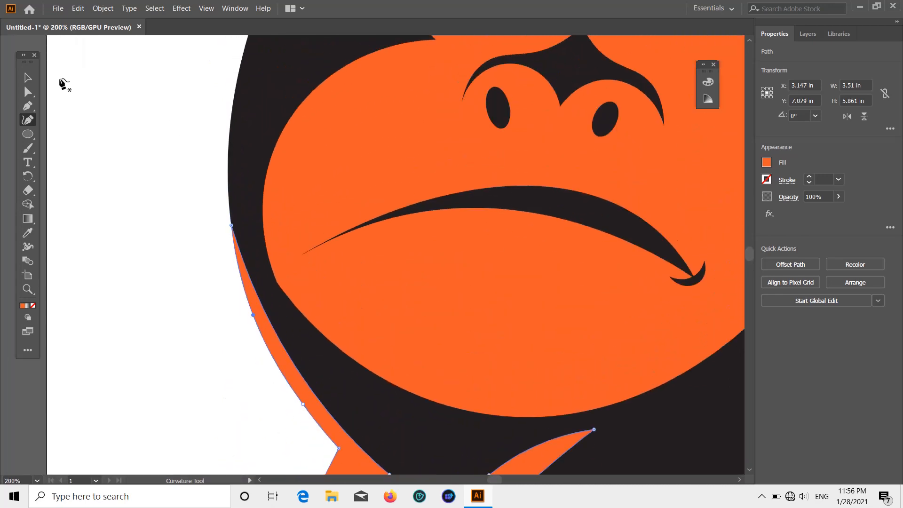
Pull the orange face's left jaw anchor outward to meet the arm highlight's upper tip.
click(279, 283)
drag(278, 282, 231, 226)
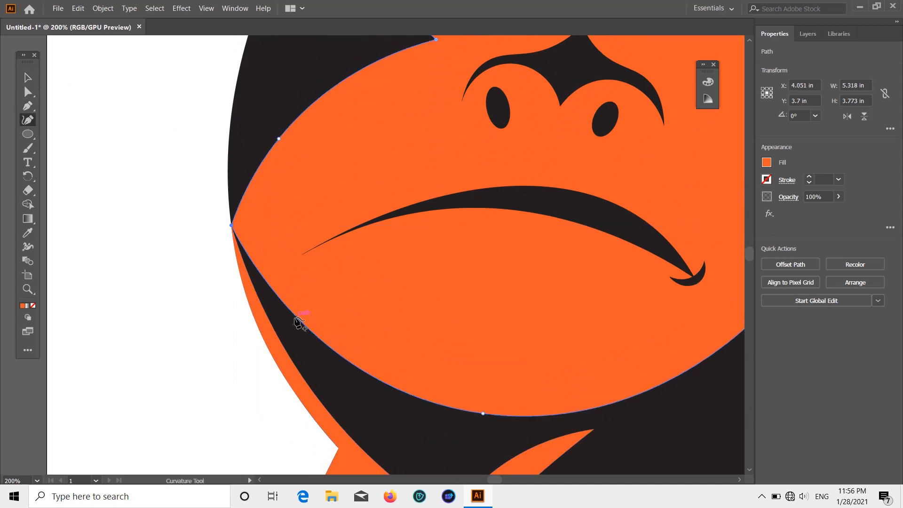
Reshape the orange face's lower left edge with a new curve point and move its upper left cheek anchor outward, to about 5.32 x 3.75 in.
click(280, 340)
drag(279, 138, 271, 125)
scroll(529, 369, down, 3)
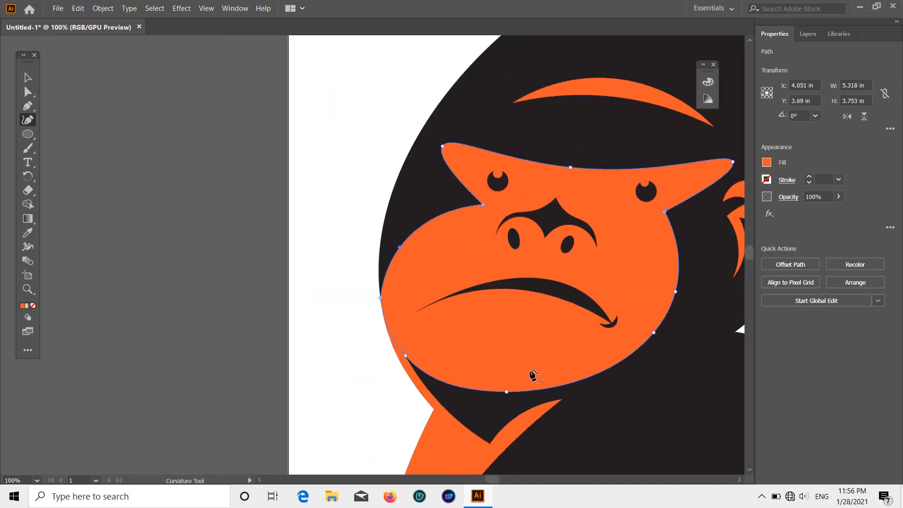
Pull the arm highlight's notch and its edge toward the outer side, and shorten and curve the inner tip under the chin.
scroll(532, 396, up, 1)
key(v)
scroll(494, 301, down, 5)
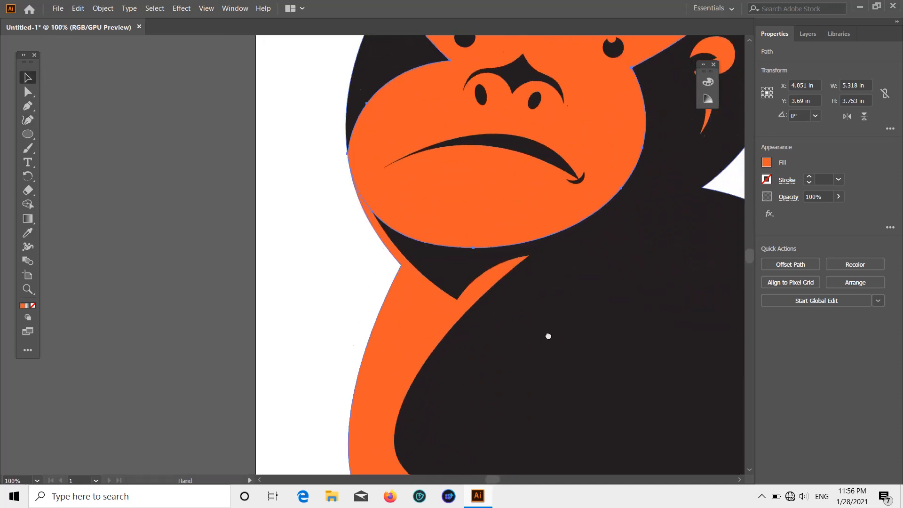
scroll(489, 325, right, 5)
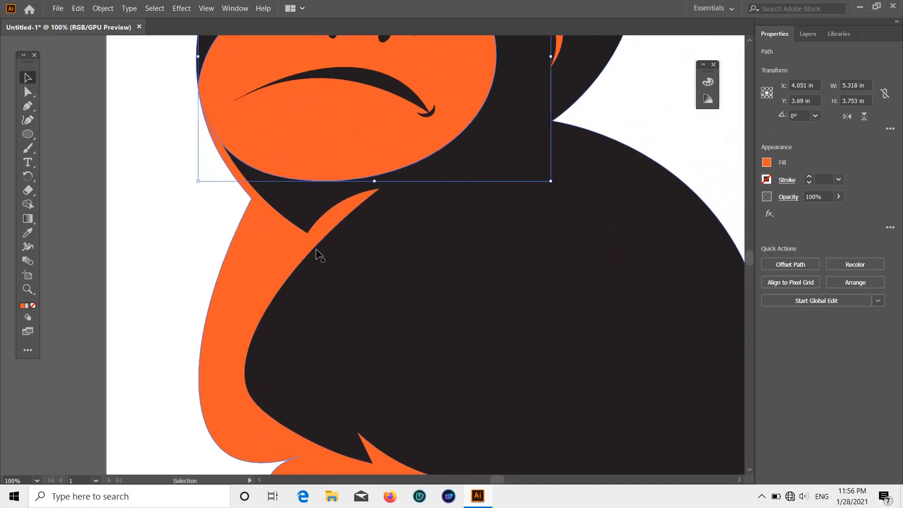
click(292, 249)
click(30, 119)
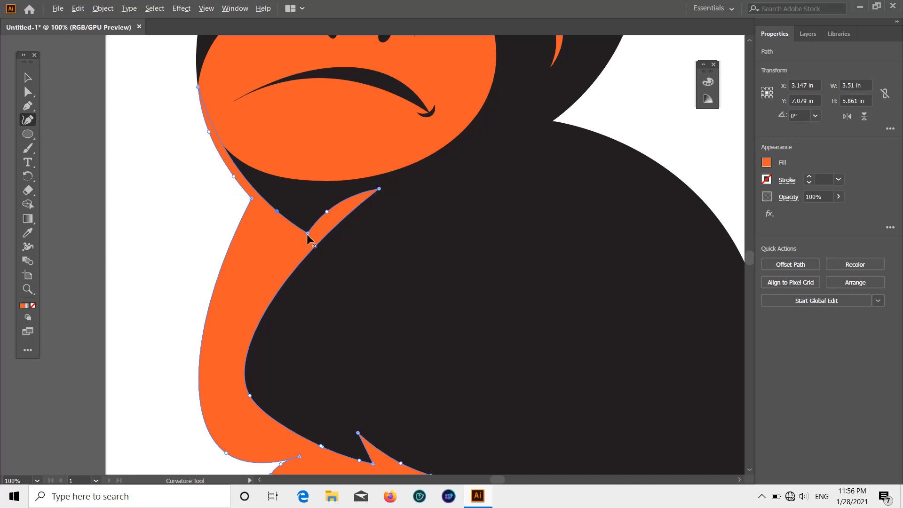
drag(307, 233, 273, 229)
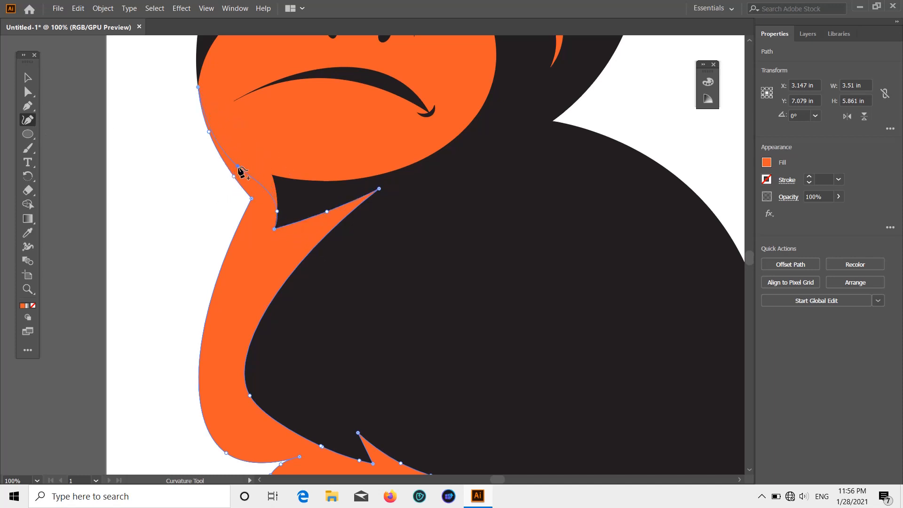
drag(238, 167, 239, 168)
drag(379, 189, 297, 226)
drag(345, 200, 322, 191)
click(297, 208)
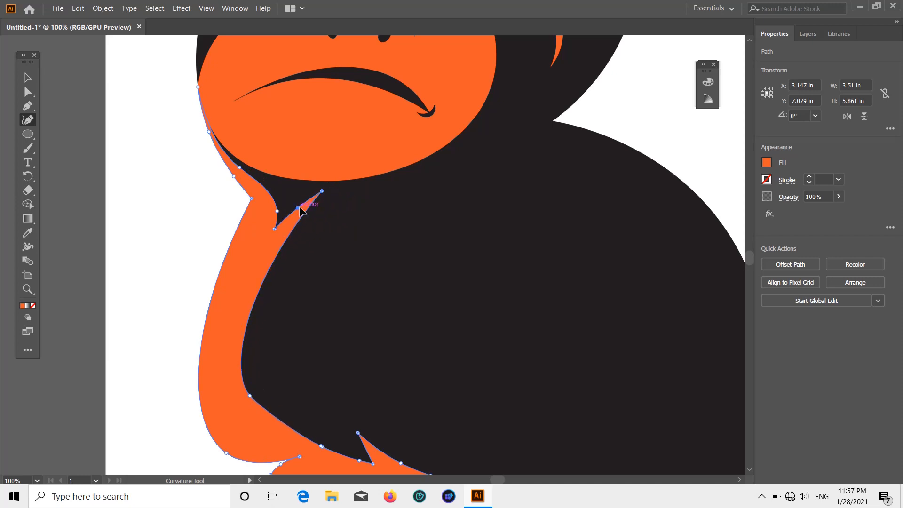
drag(274, 229, 266, 228)
Delete the three curve anchors around the arm highlight's notch, adjust the notch, and add one curve point on the edge beside the chin.
click(28, 106)
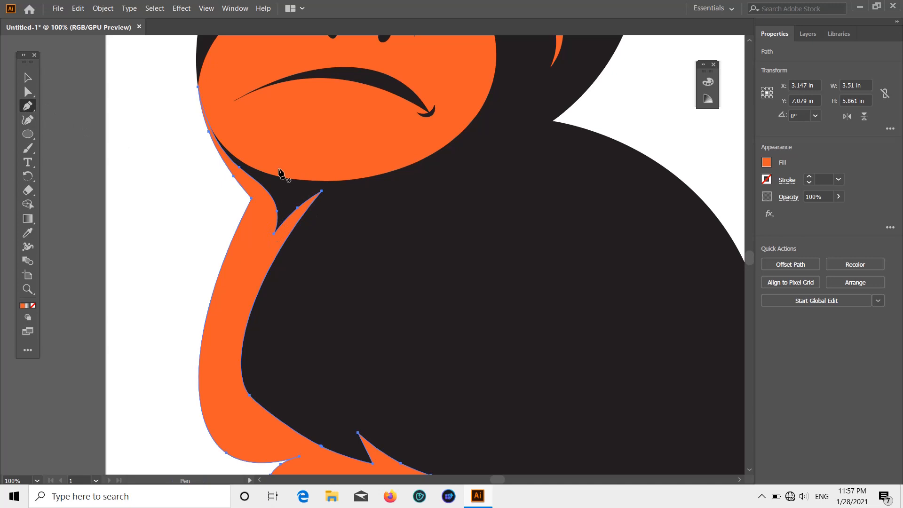
click(240, 168)
click(277, 211)
click(298, 208)
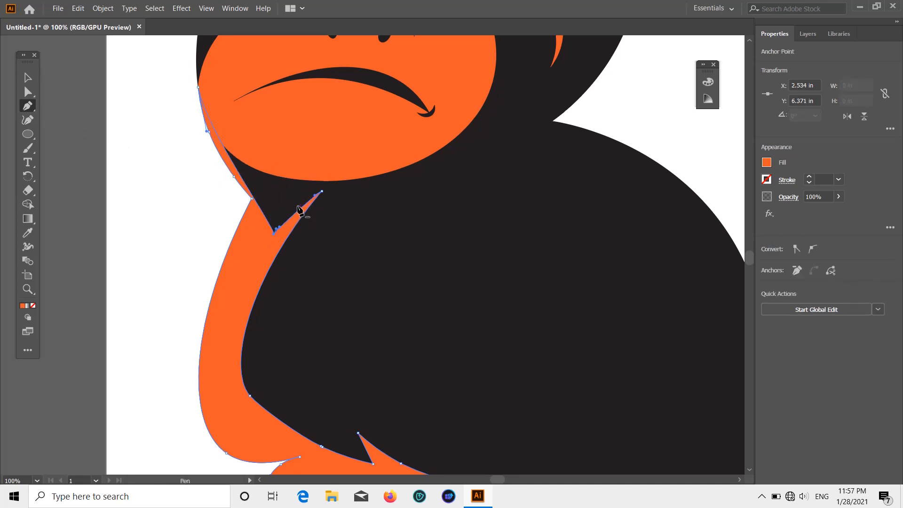
click(27, 120)
drag(273, 235, 274, 223)
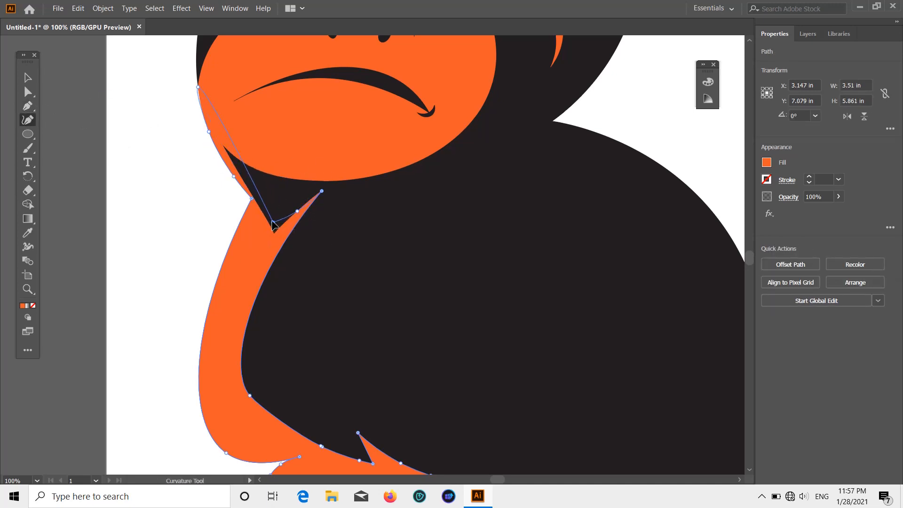
click(245, 178)
scroll(314, 202, up, 1)
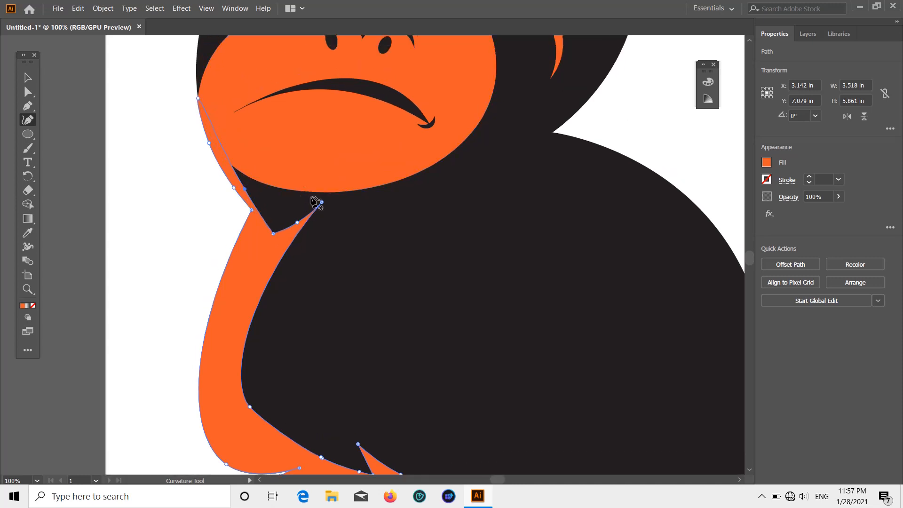
Remove the anchor between the arm highlight's notch and inner tip and make the notch a sharp corner.
key(p)
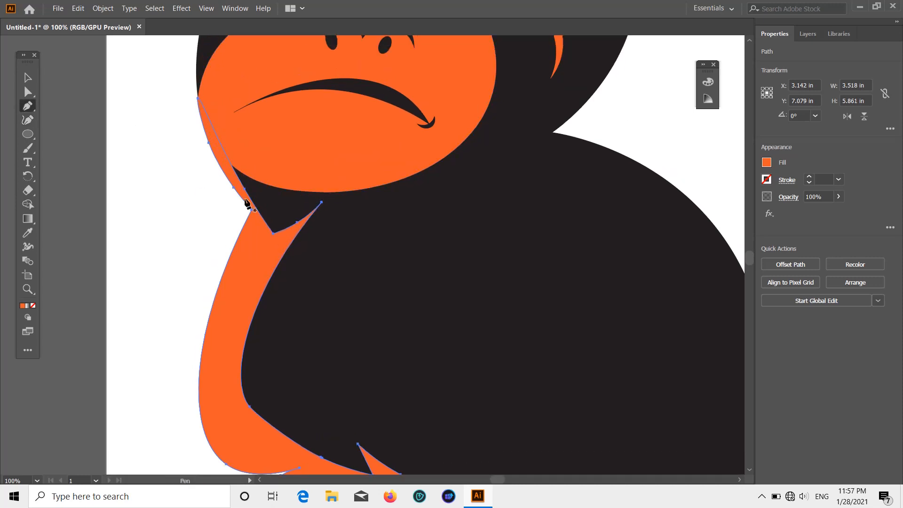
click(297, 222)
scroll(298, 251, up, 4)
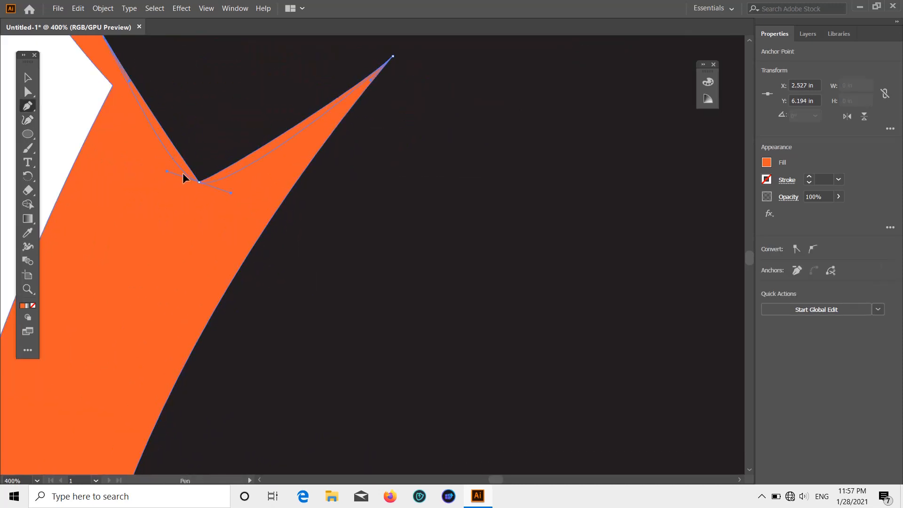
key(shift+grave)
double_click(199, 181)
key(ctrl+z)
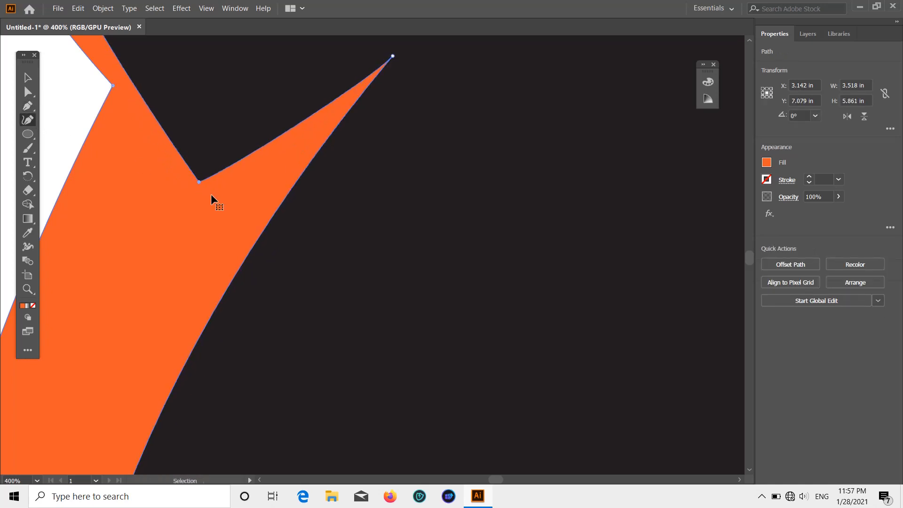
Reposition the arm highlight's notch, make its inner tip a corner, and bow the edge between them with a new curve point.
drag(198, 181, 241, 207)
double_click(392, 56)
scroll(365, 116, down, 1)
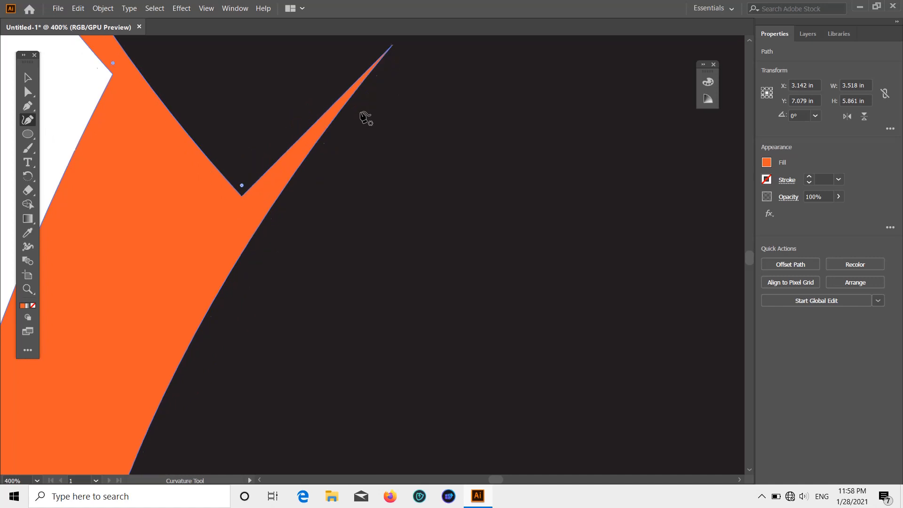
scroll(360, 116, up, 1)
drag(309, 141, 312, 144)
drag(241, 207, 237, 201)
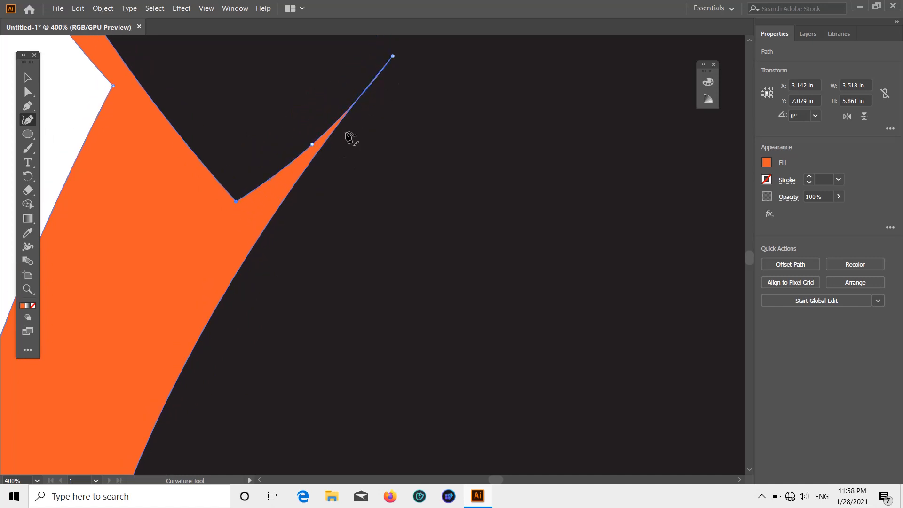
drag(392, 56, 393, 56)
drag(312, 145, 309, 136)
drag(236, 201, 236, 179)
Nudge the arm highlight's inner-edge anchor beside the chin toward its outer edge, to about 3.52 x 5.86 in.
scroll(312, 132, down, 1)
scroll(261, 221, up, 9)
scroll(213, 217, down, 4)
scroll(214, 216, up, 2)
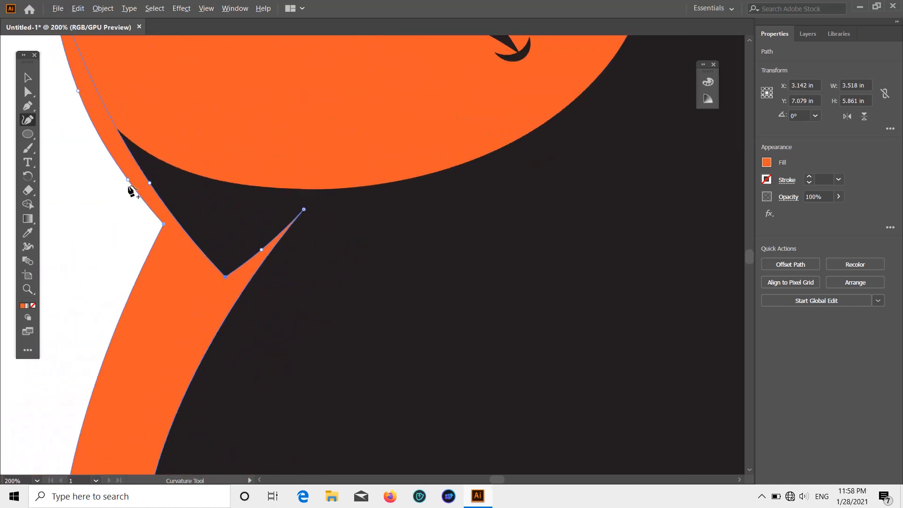
scroll(176, 226, down, 2)
scroll(230, 250, down, 2)
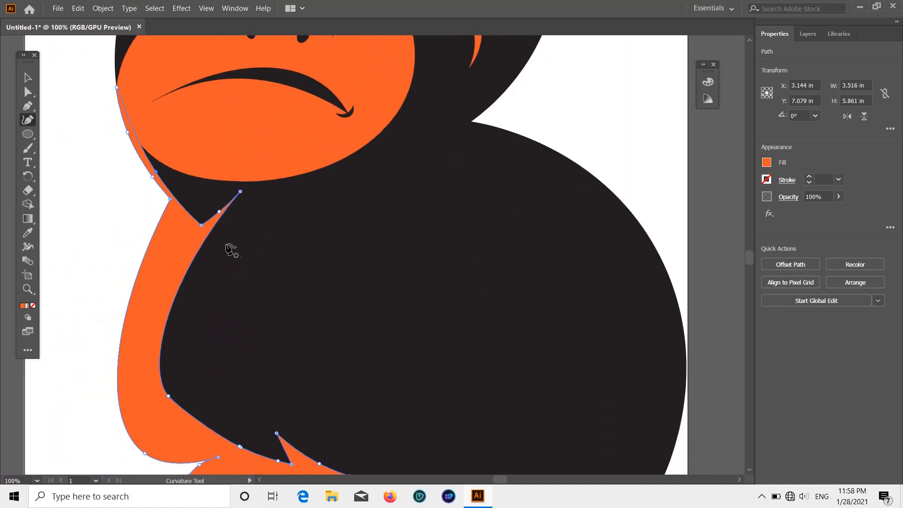
scroll(230, 254, up, 3)
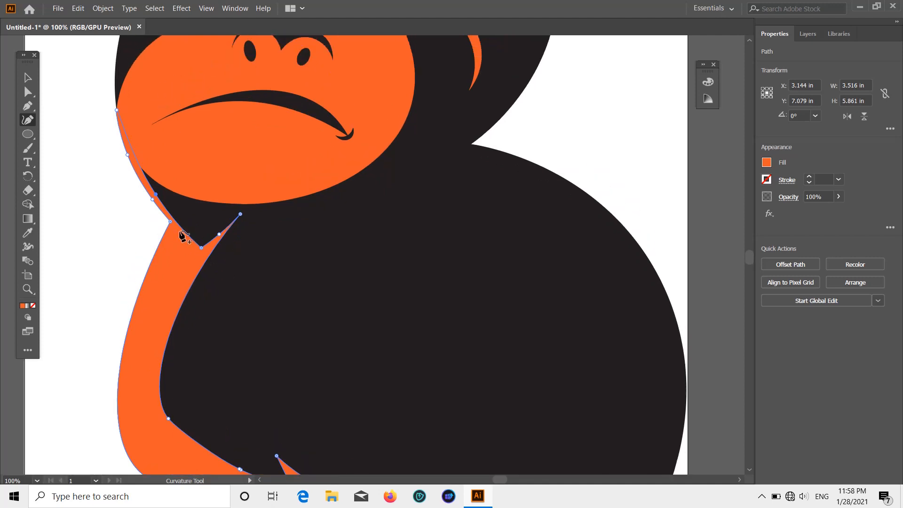
Make the orange face's left jaw anchor a corner, move the lower left and chin anchors, and pull the right jaw edge inward.
click(27, 74)
click(176, 104)
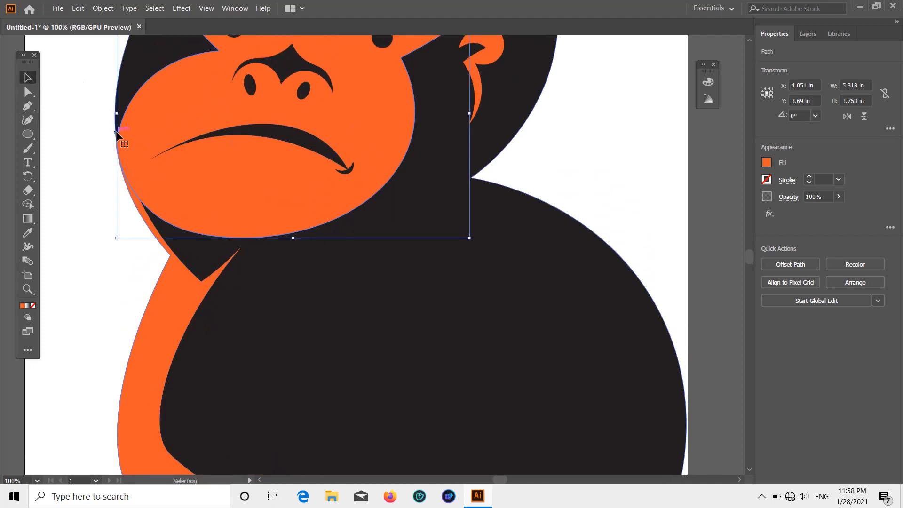
click(27, 120)
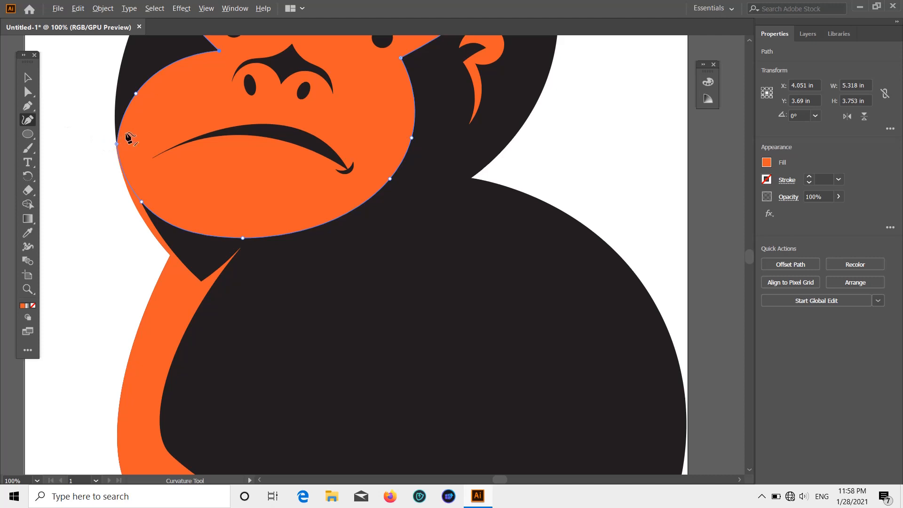
double_click(116, 142)
drag(141, 201, 164, 202)
drag(245, 240, 193, 232)
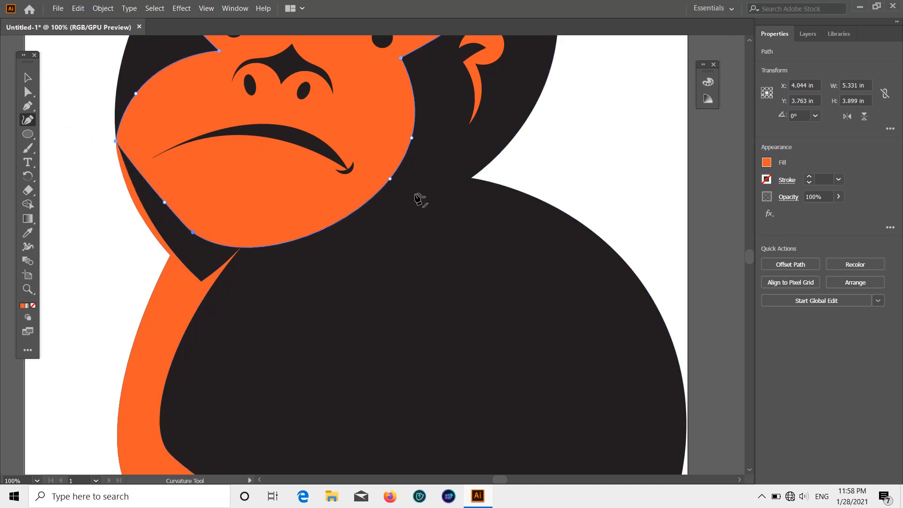
drag(349, 215, 334, 203)
drag(390, 178, 372, 183)
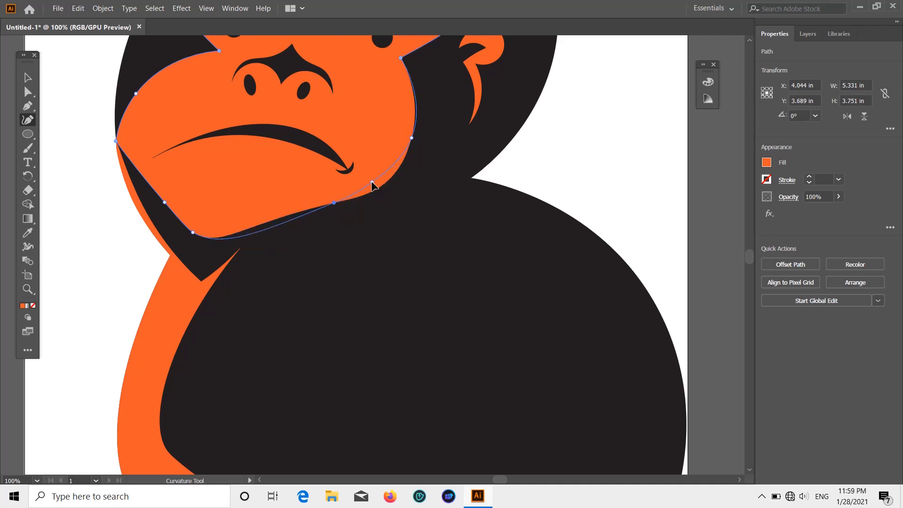
Replace the three anchors along the orange face's lower edge with one rounding its lower left chin, to about 5.33 x 3.75 in.
key(p)
click(334, 203)
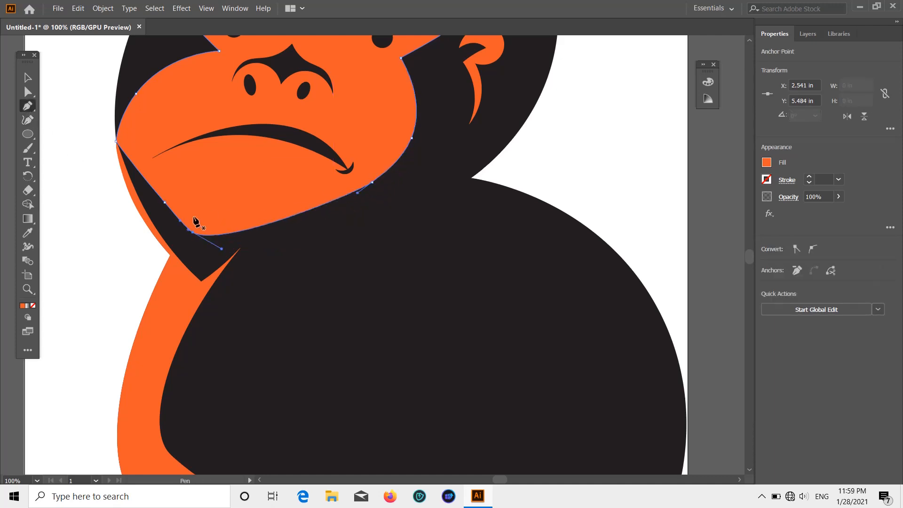
click(193, 232)
click(164, 202)
click(28, 121)
drag(213, 165, 184, 225)
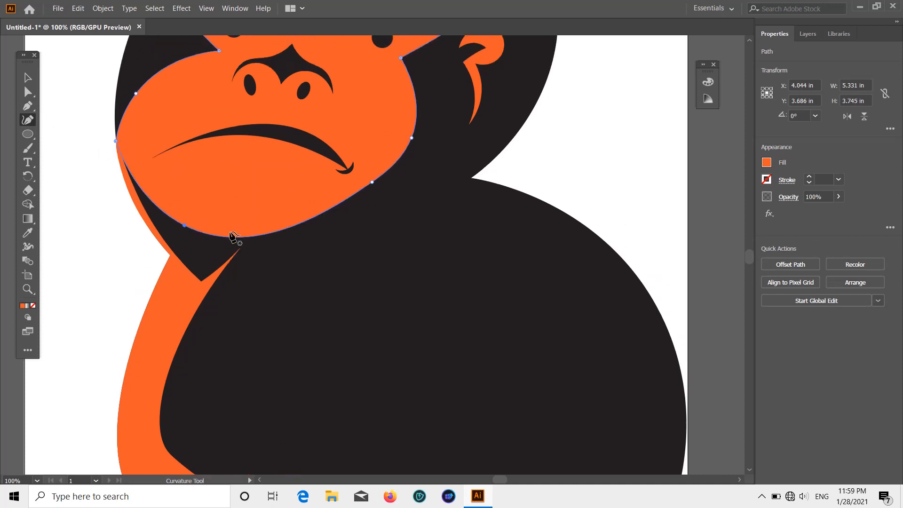
Add a curve point on the chin's right side and indent the jaw edge beneath the mouth corner, to about 5.33 x 3.79 in.
scroll(273, 215, up, 1)
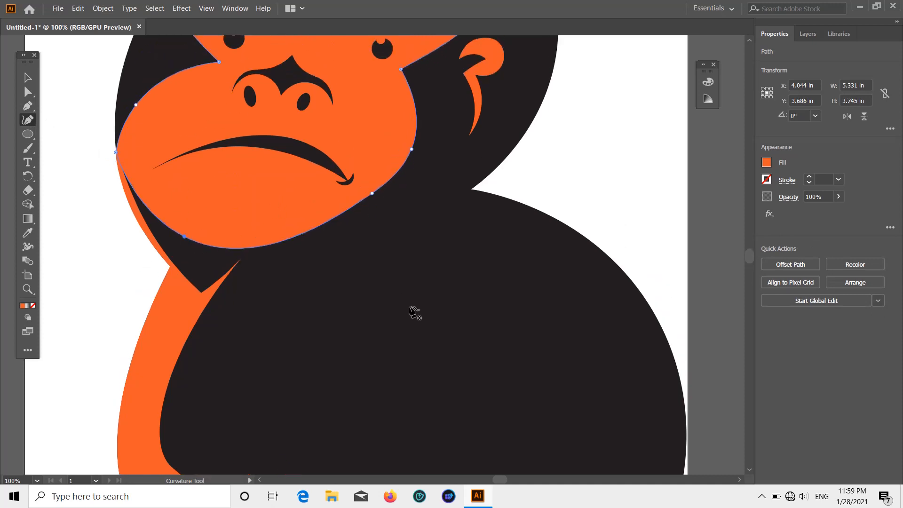
scroll(414, 313, down, 3)
click(283, 209)
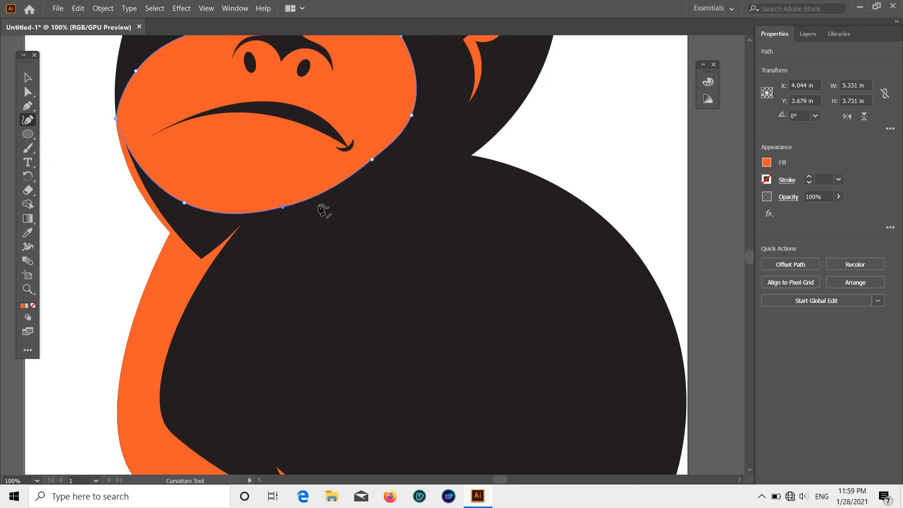
drag(330, 190, 323, 176)
scroll(354, 197, up, 4)
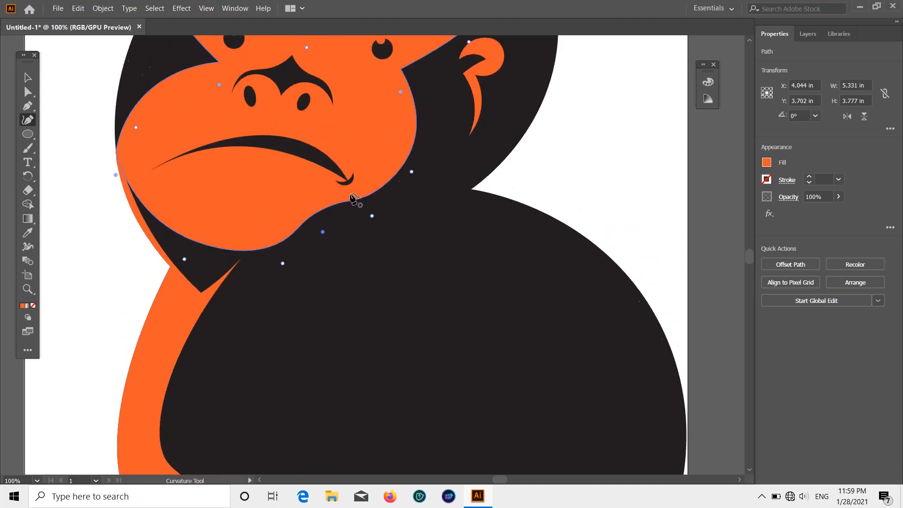
drag(322, 221, 318, 210)
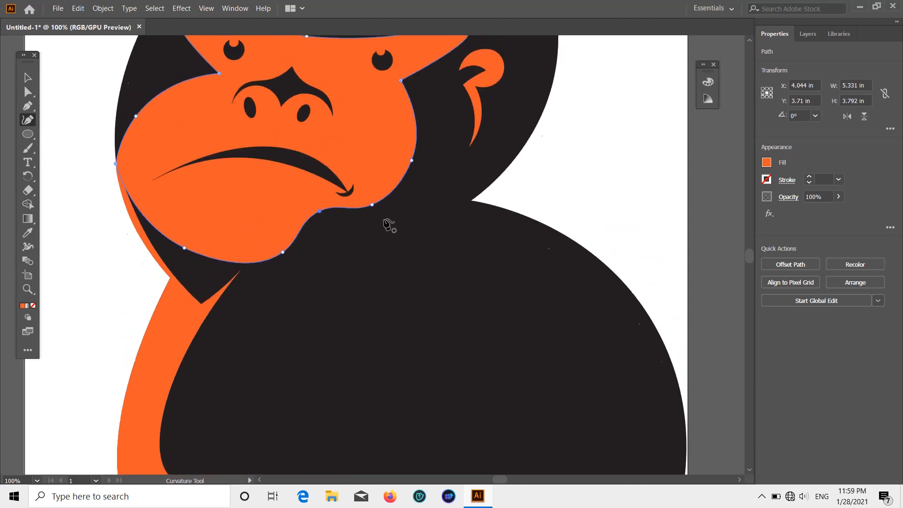
Draw a narrow orange triangle about 0.75 in wide extending from the jaw indent under the mouth's right corner.
scroll(322, 237, up, 3)
key(p)
scroll(427, 261, down, 2)
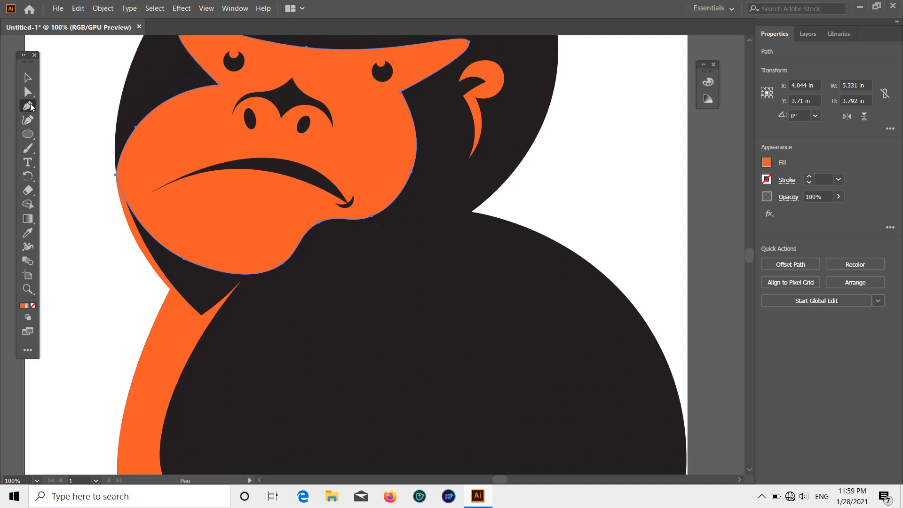
scroll(346, 225, up, 2)
scroll(374, 241, down, 2)
click(372, 220)
click(387, 238)
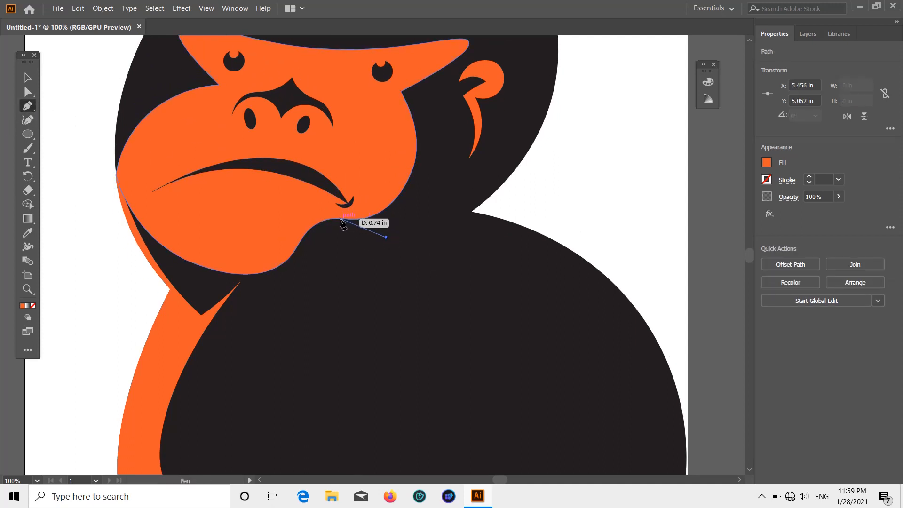
click(341, 219)
click(391, 229)
click(386, 238)
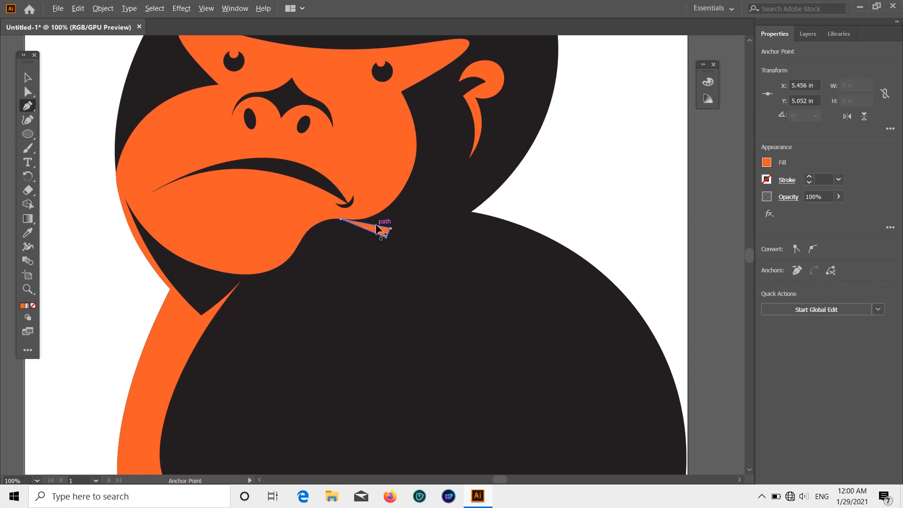
Bow the upper and lower edges of the small orange triangle upward and remove its extra end anchor to form a point.
click(27, 120)
drag(366, 224, 371, 220)
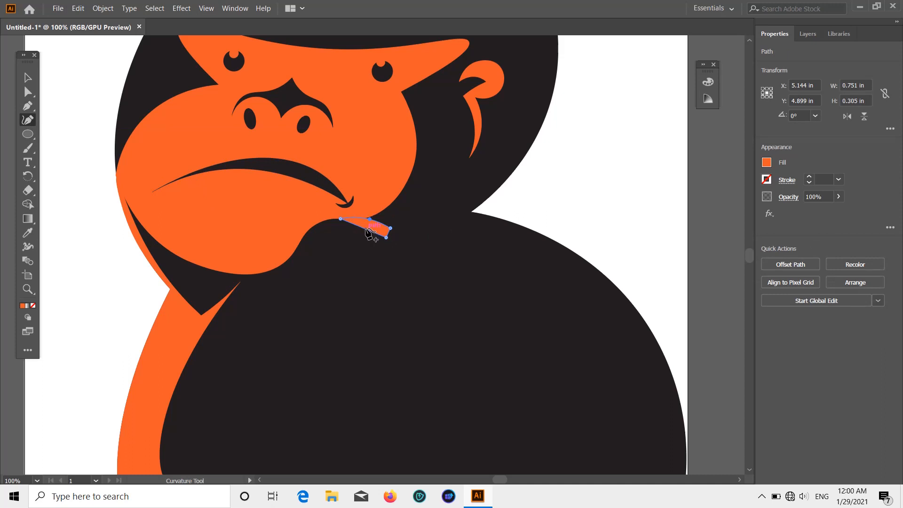
click(27, 106)
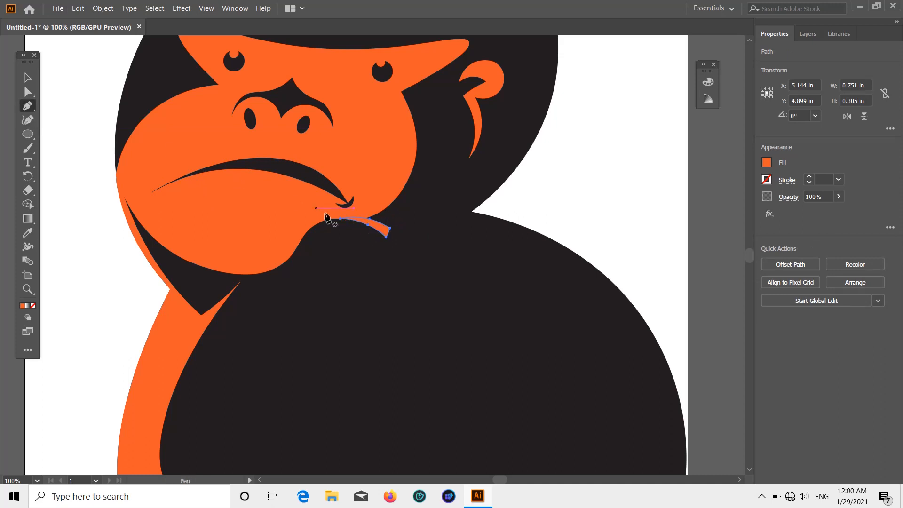
Move the small curved orange highlight slightly left against the face's jaw indent.
key(v)
scroll(518, 224, down, 1)
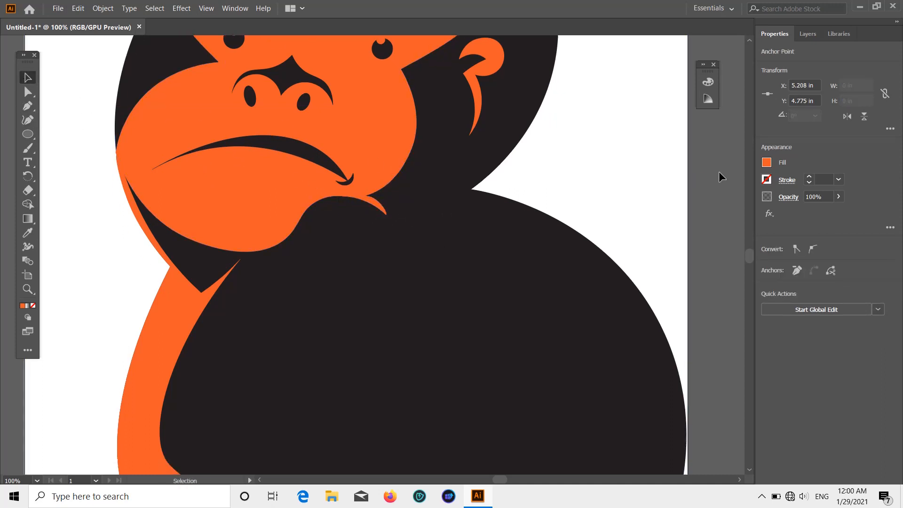
click(719, 171)
drag(371, 203, 365, 204)
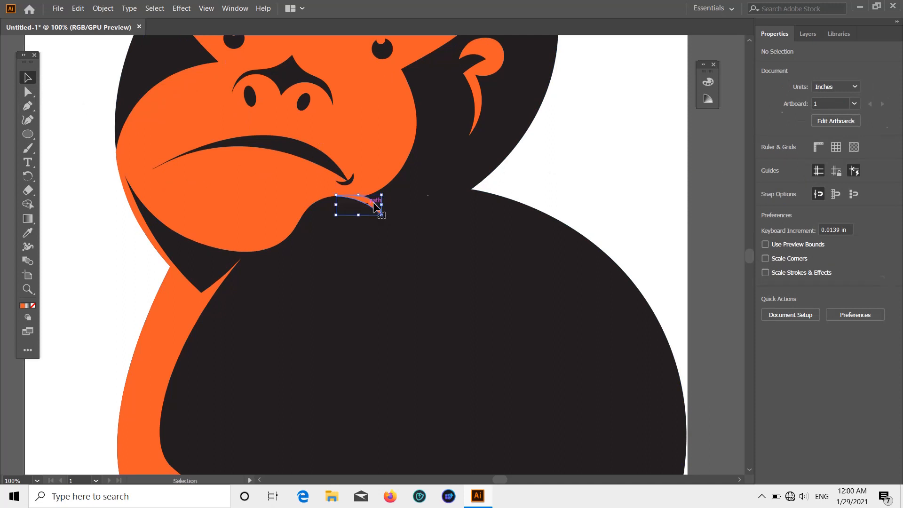
Draw a narrow triangular shape about 0.31 x 0.78 in off the face's right cheek edge and fill it orange.
scroll(517, 188, down, 3)
click(679, 160)
scroll(668, 162, up, 8)
scroll(667, 161, up, 3)
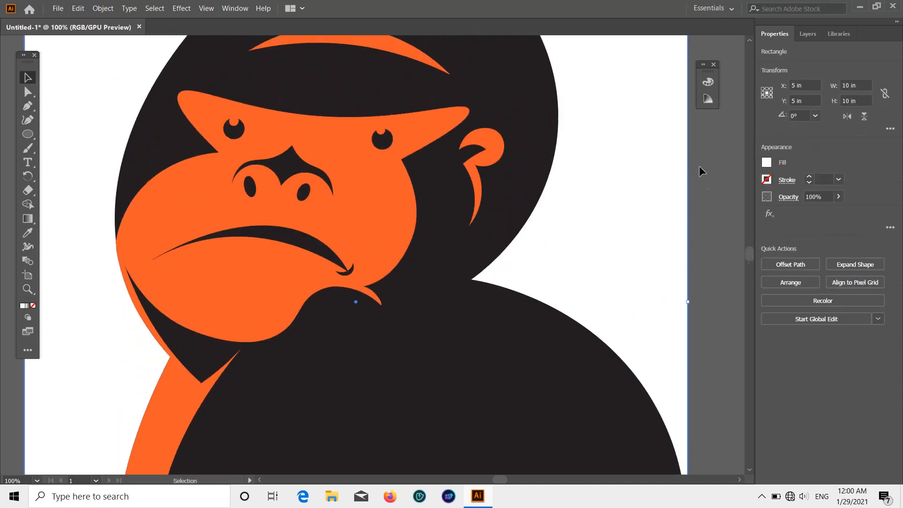
key(p)
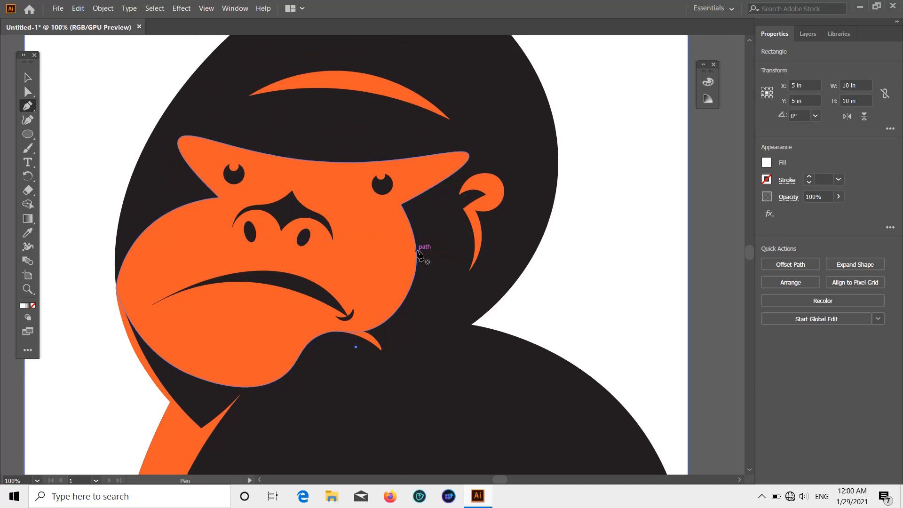
scroll(419, 254, down, 1)
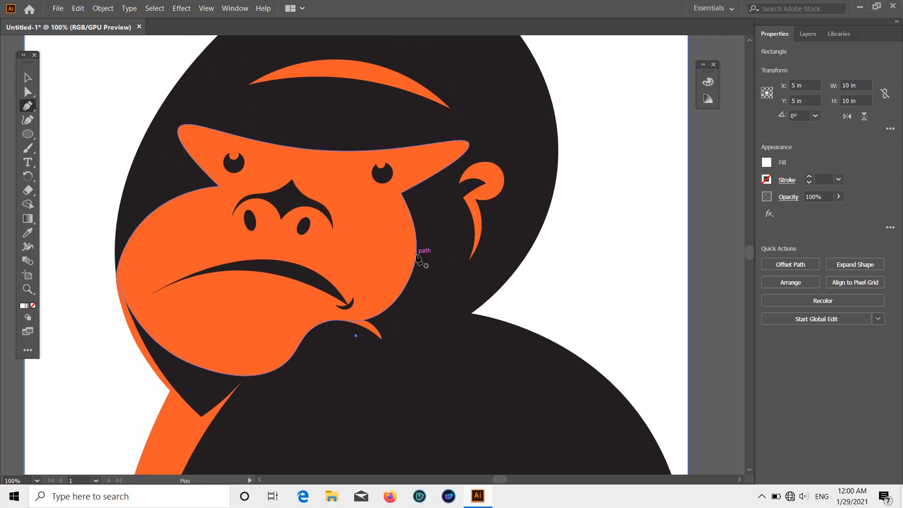
click(416, 254)
drag(416, 303, 435, 287)
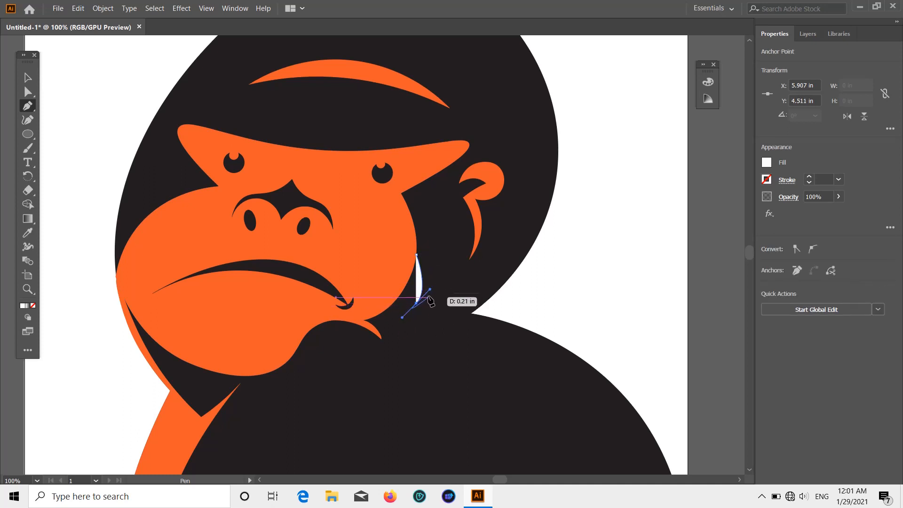
click(433, 279)
click(767, 162)
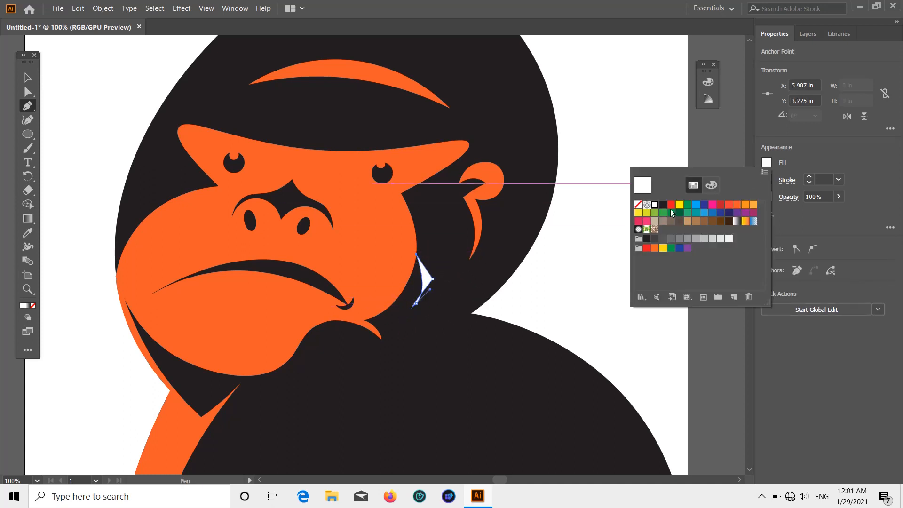
click(737, 206)
key(Escape)
Uncross the new orange shape's lower tip by shortening its curve handle and shifting its lower anchor toward the face.
scroll(410, 288, up, 3)
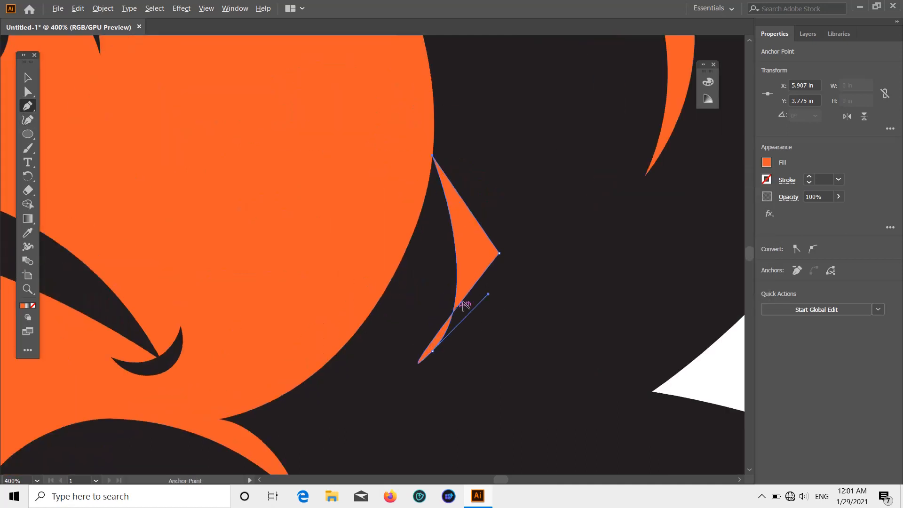
drag(488, 294, 452, 330)
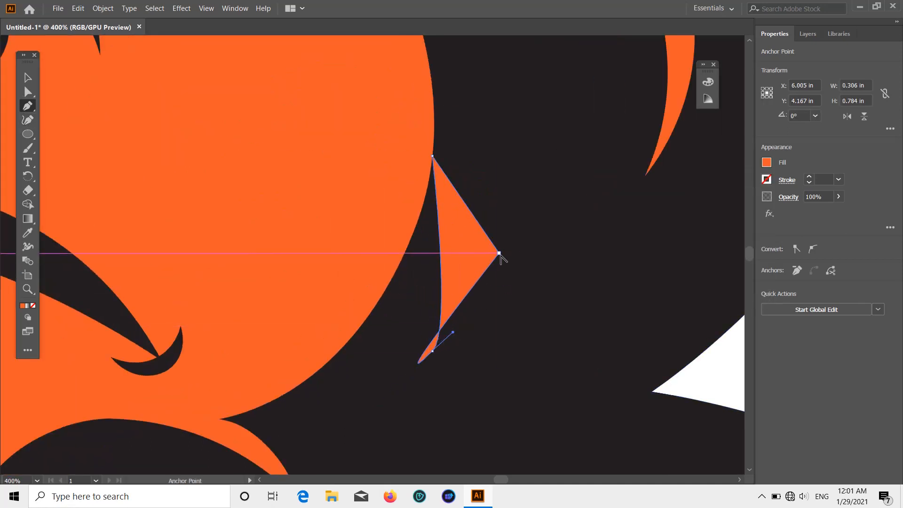
drag(499, 253, 460, 255)
key(ctrl+z)
click(27, 120)
click(418, 363)
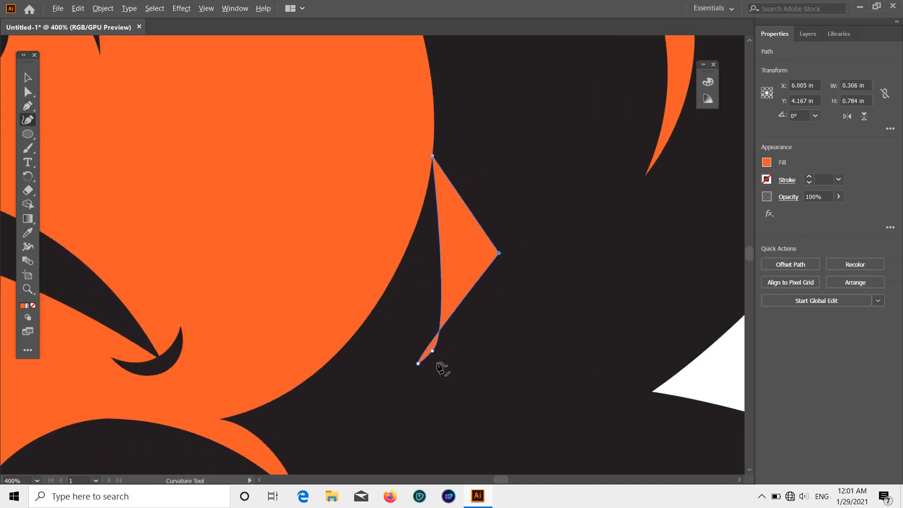
drag(432, 351, 423, 345)
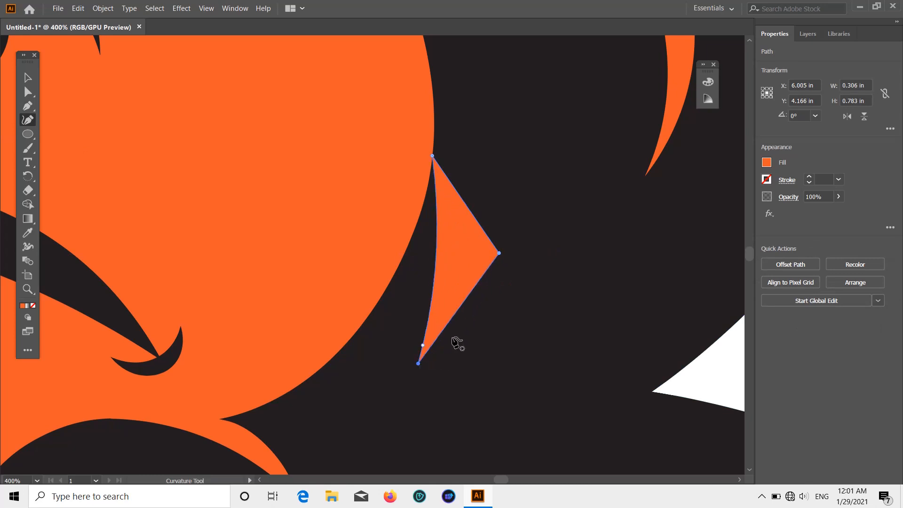
Extend the orange shape's top tip into the face and bow its inner and upper outer edges away from the cheek.
scroll(456, 342, down, 2)
scroll(461, 333, up, 2)
drag(434, 273, 444, 276)
scroll(420, 325, up, 2)
scroll(420, 324, down, 2)
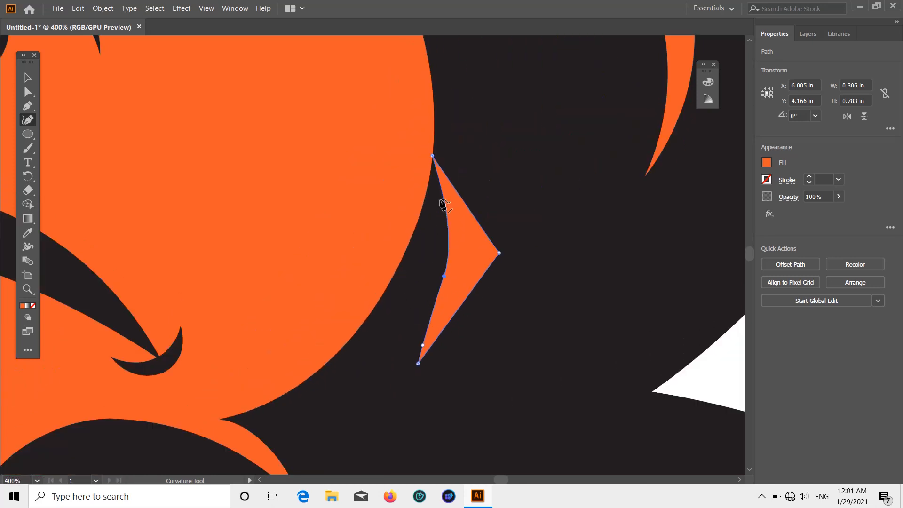
mouse_move(433, 156)
mouse_down()
mouse_move(424, 163)
mouse_move(445, 177)
mouse_move(427, 144)
mouse_move(445, 163)
mouse_move(424, 146)
mouse_up()
scroll(440, 220, down, 2)
scroll(439, 220, up, 2)
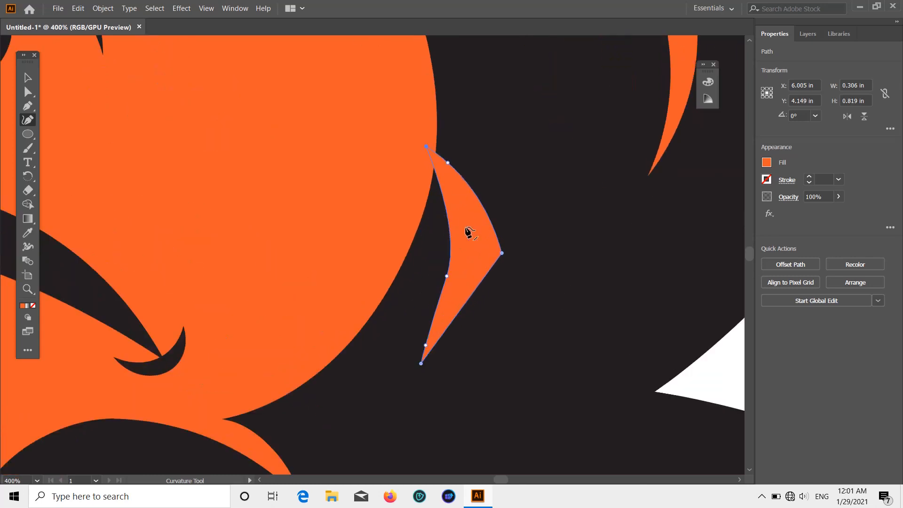
drag(447, 264, 444, 276)
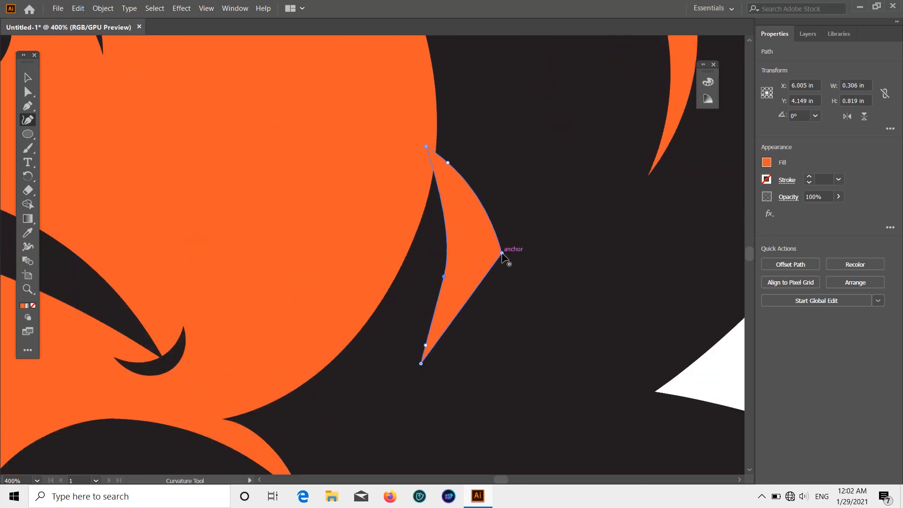
Slim the orange shape into a crescent by removing its outer corner and upper anchors and bowing the outer edge.
click(28, 106)
click(501, 253)
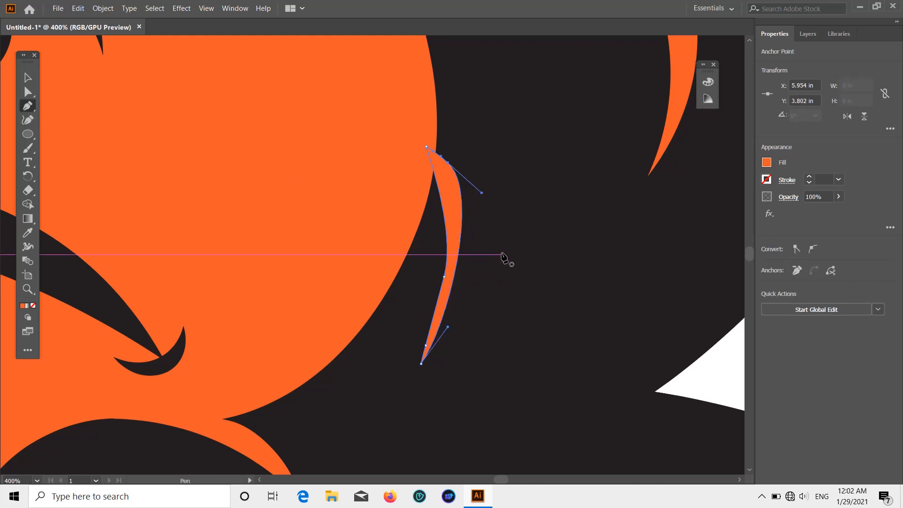
key(shift+grave)
drag(462, 256, 464, 260)
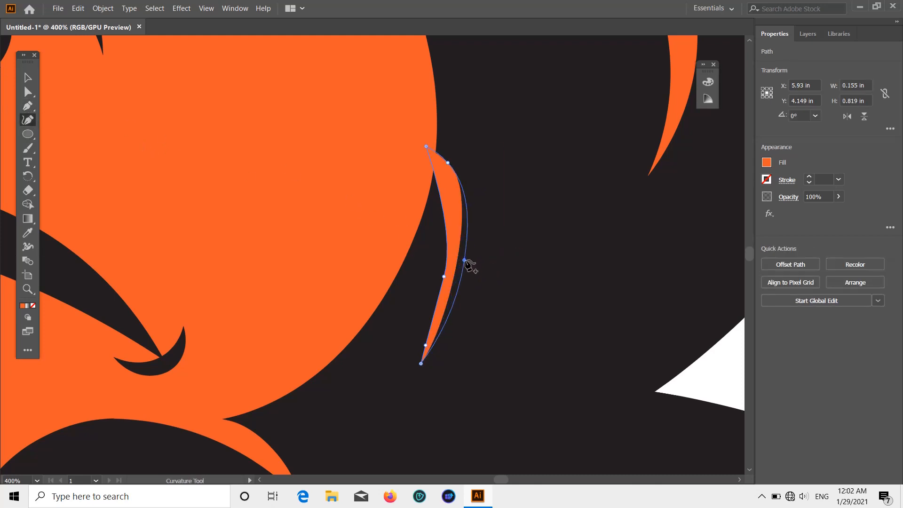
click(28, 107)
click(448, 163)
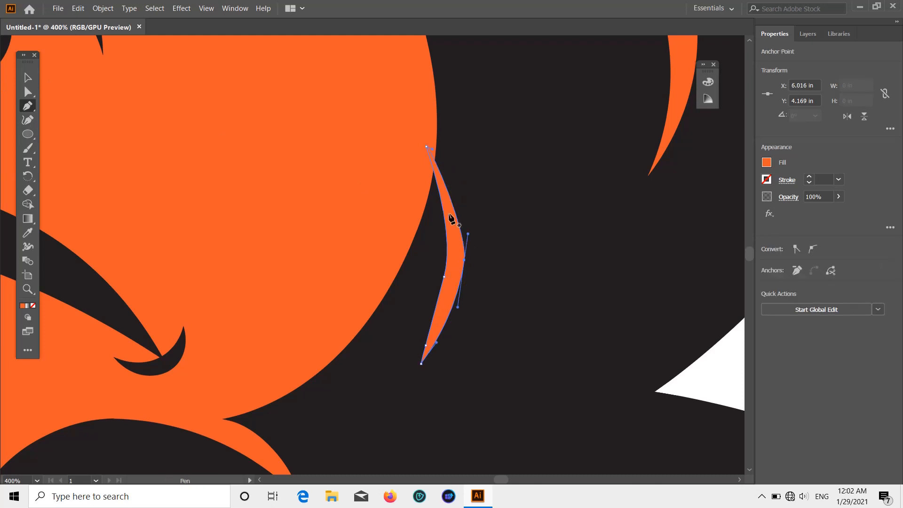
click(24, 119)
scroll(510, 221, down, 1)
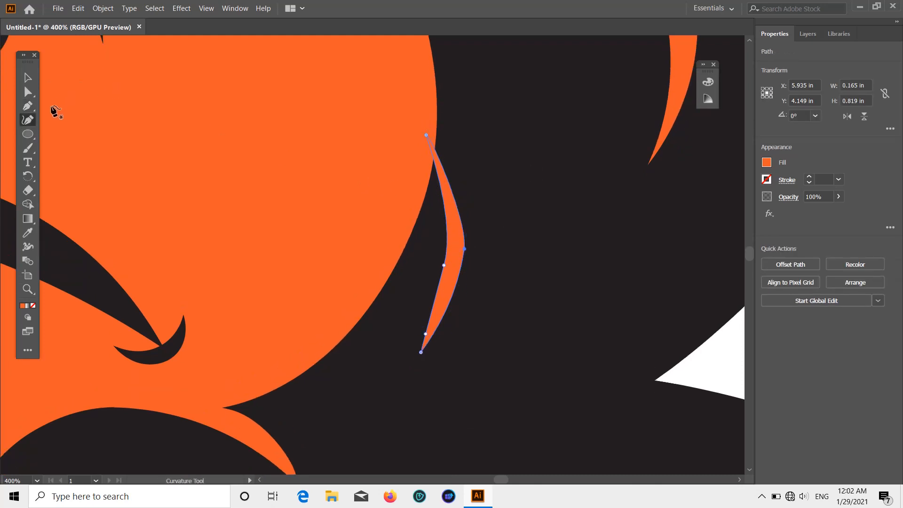
scroll(354, 153, down, 3)
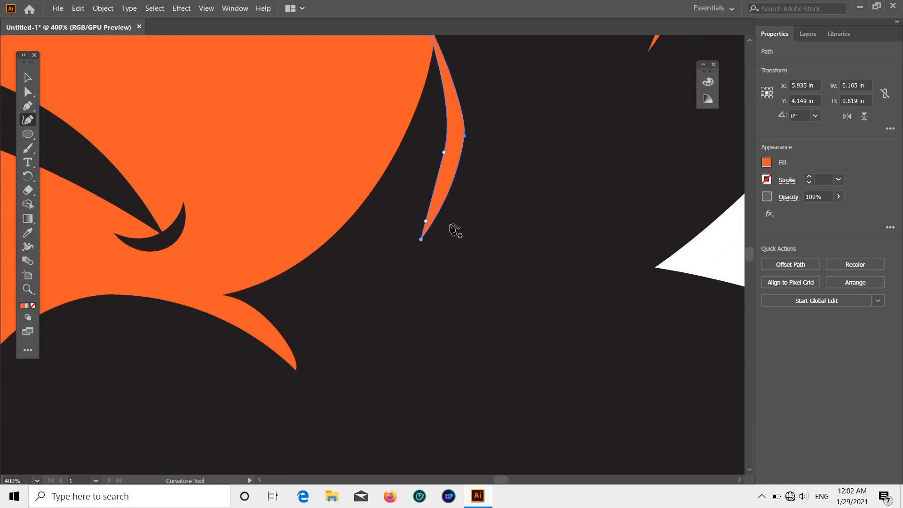
scroll(277, 181, up, 1)
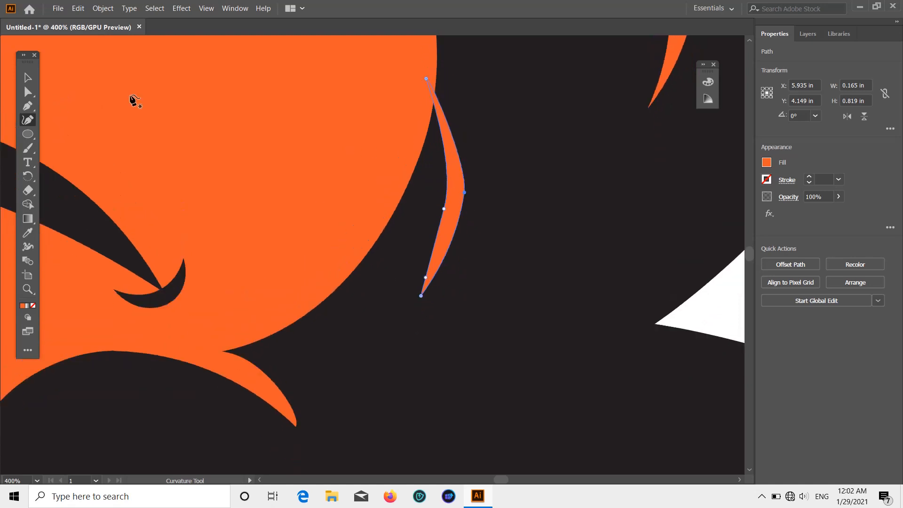
Enlarge the orange cheek crescent to about 0.29 x 1.16 in, keeping its top tip overlapping the face.
key(v)
drag(467, 297, 497, 340)
drag(437, 264, 442, 312)
drag(450, 300, 453, 301)
scroll(458, 279, down, 4)
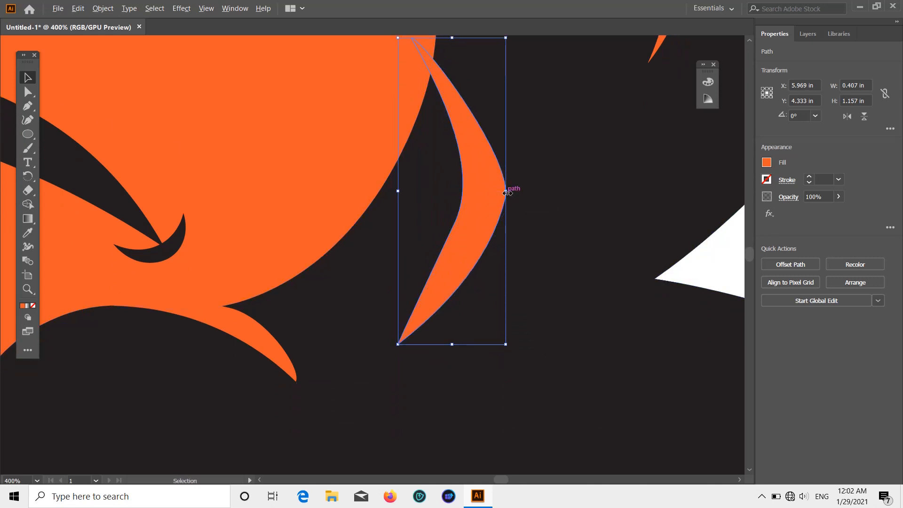
drag(506, 192, 490, 191)
scroll(491, 193, up, 5)
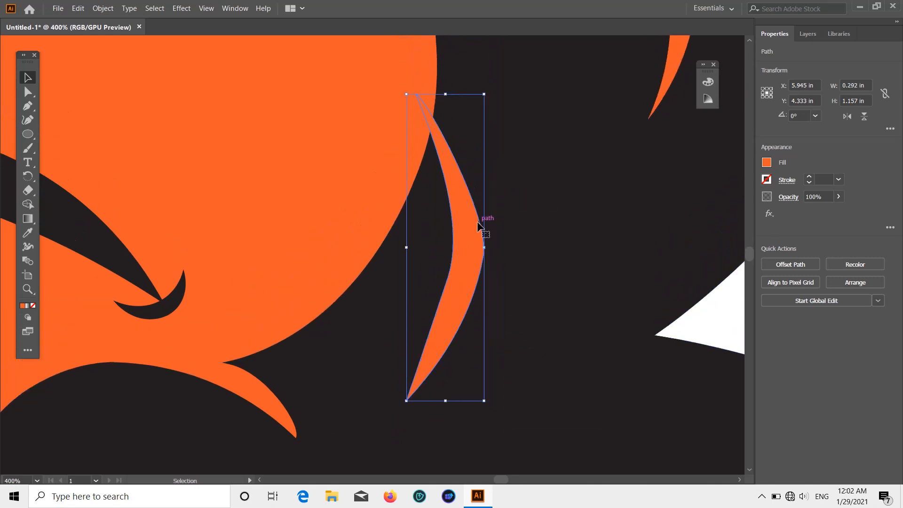
scroll(479, 224, up, 3)
scroll(545, 264, down, 6)
scroll(668, 372, up, 2)
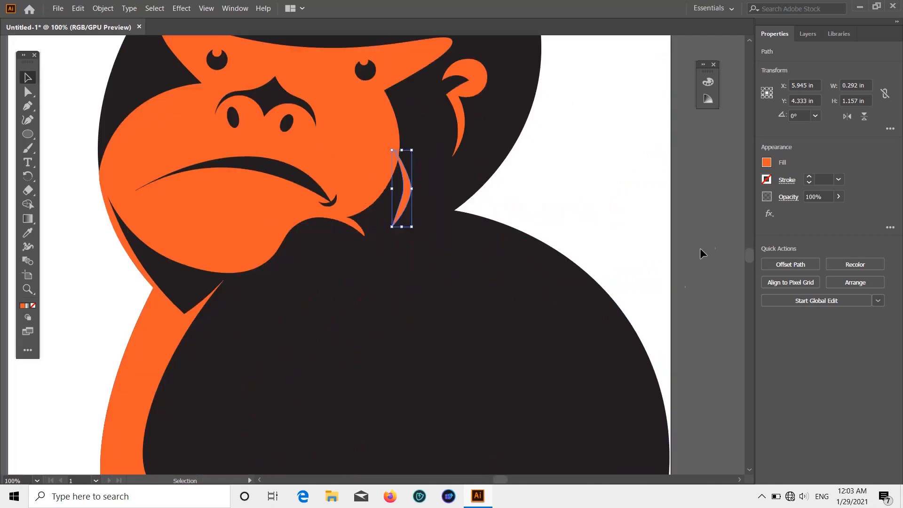
Reposition the orange crescent against the cheek edge, centred at about X 5.97 in, Y 4.33 in.
click(696, 249)
drag(404, 196, 399, 195)
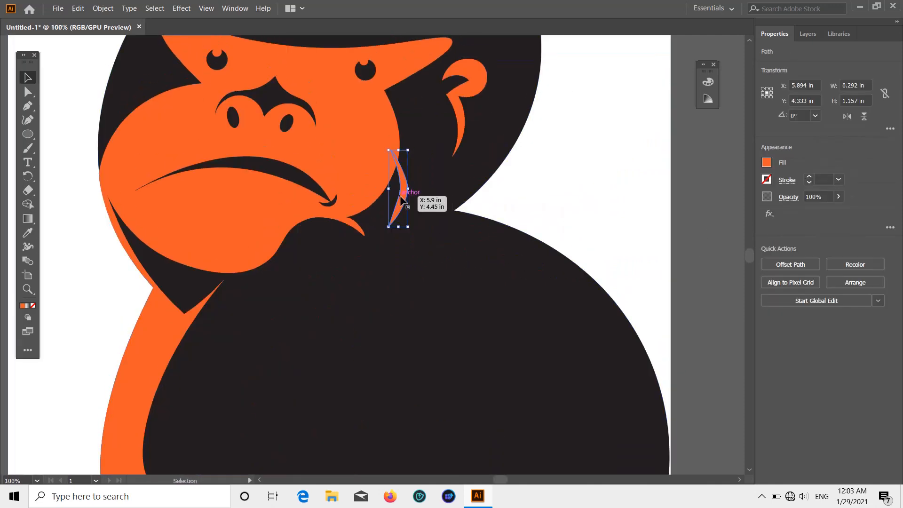
click(716, 212)
scroll(715, 213, up, 1)
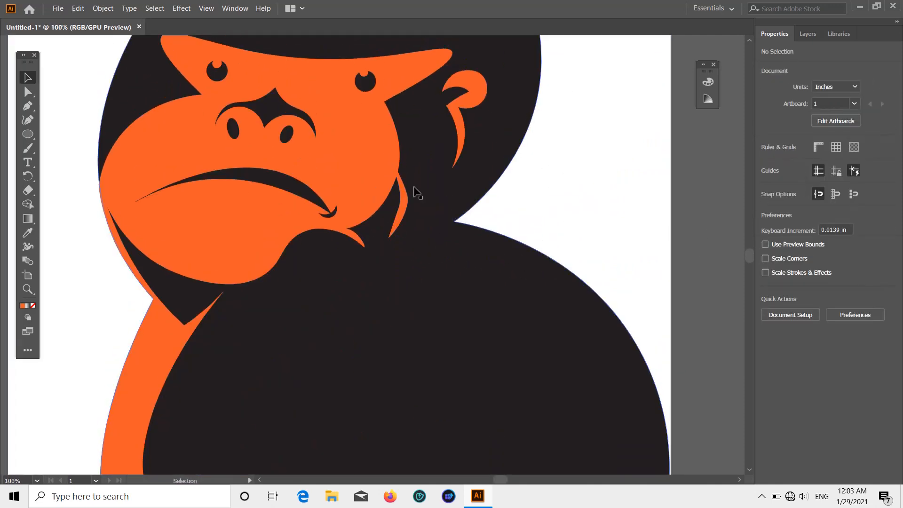
click(399, 183)
drag(399, 183, 405, 183)
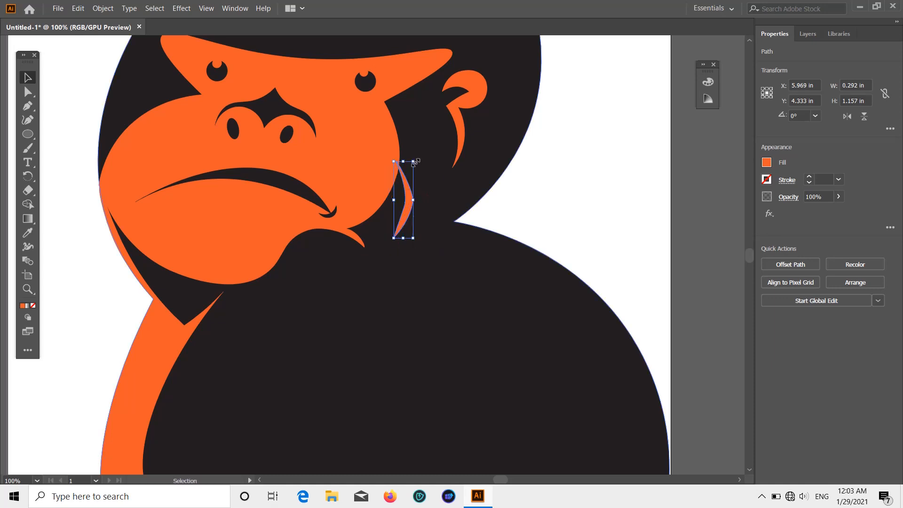
click(711, 175)
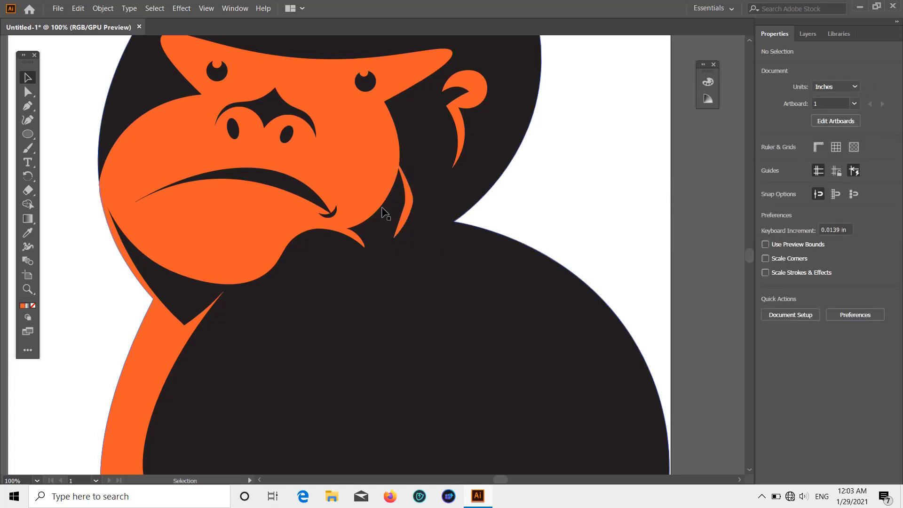
Draw a narrow slanted orange strip about 0.34 x 0.84 in just to the right of the cheek crescent.
scroll(431, 200, down, 1)
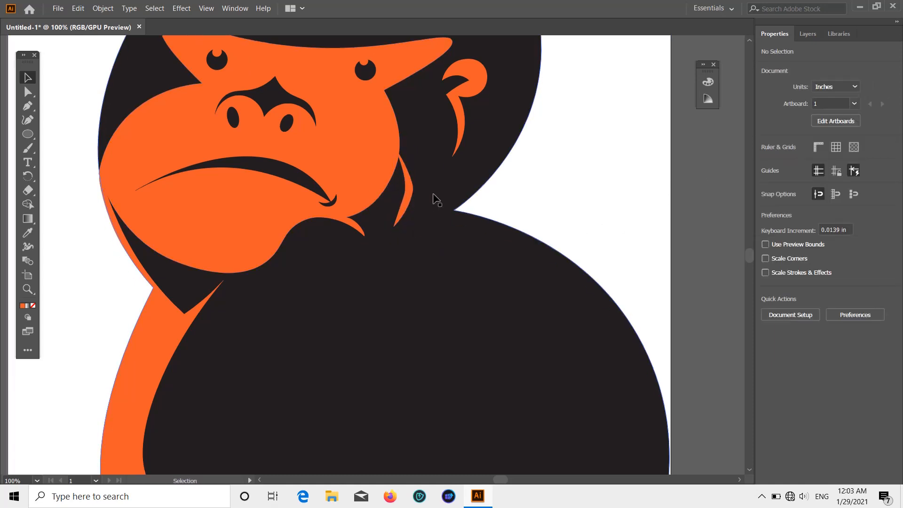
scroll(433, 194, down, 2)
scroll(438, 188, up, 4)
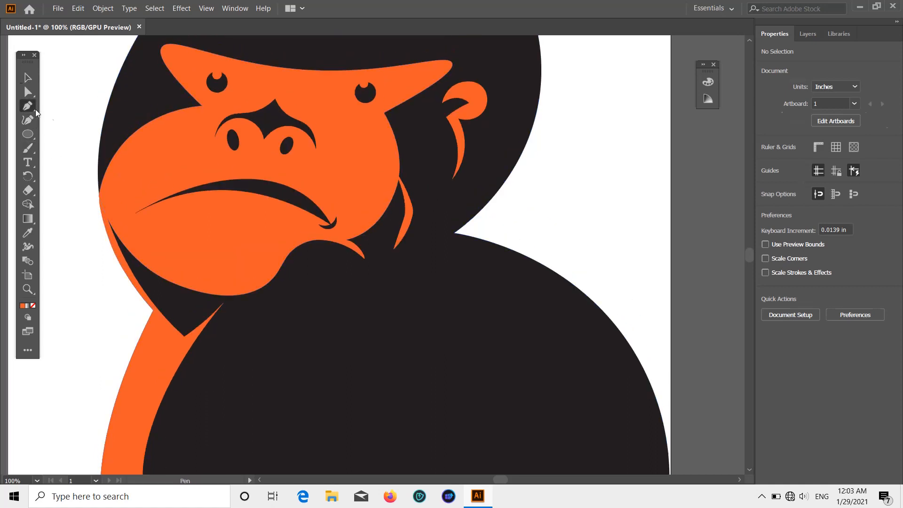
click(414, 247)
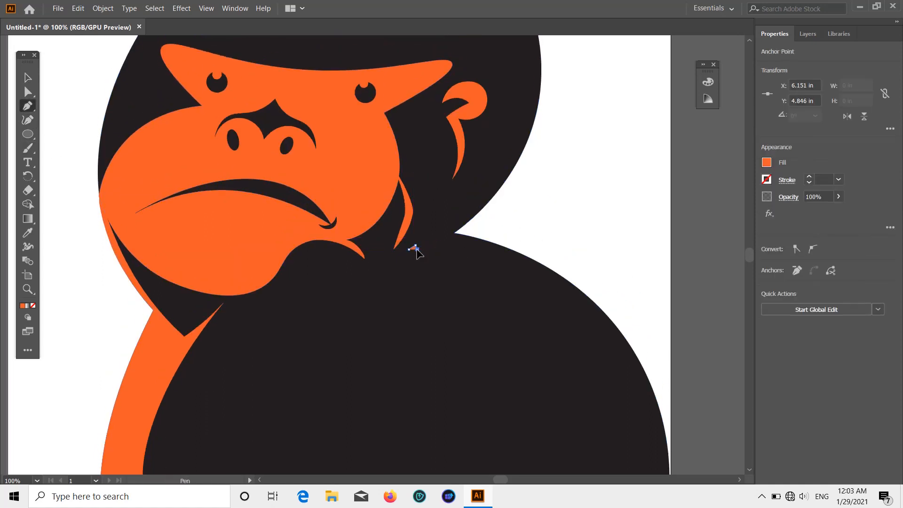
click(431, 194)
click(424, 196)
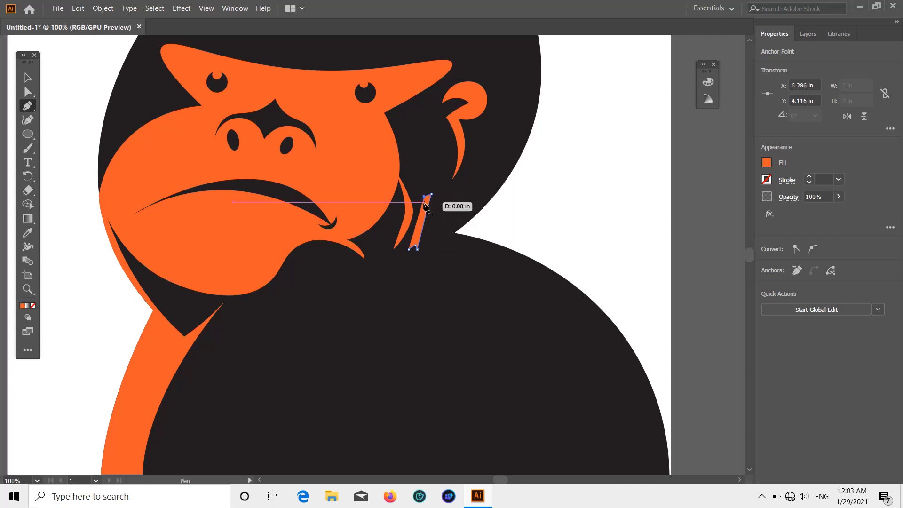
Round the slanted strip's upper-left corner and delete the extra anchor on its bottom edge to leave one smooth notch.
key(shift+grave)
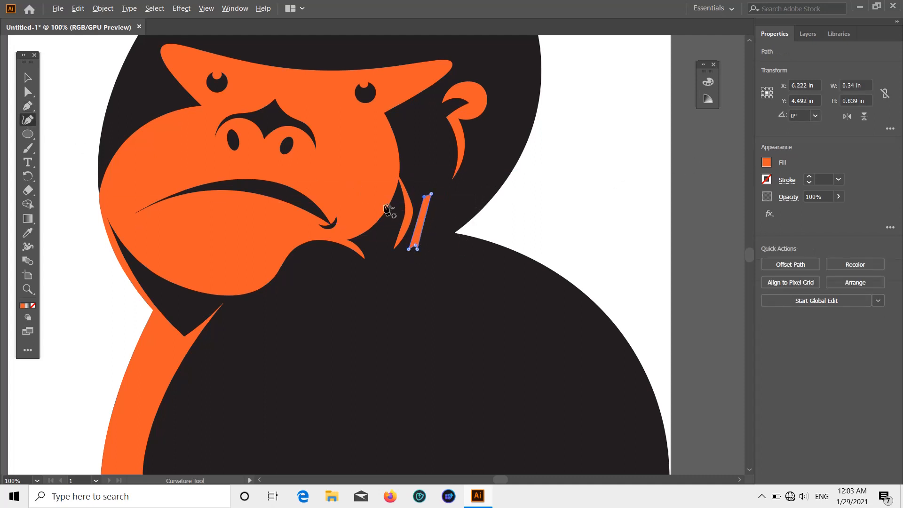
scroll(387, 206, up, 3)
click(422, 205)
drag(511, 187, 509, 184)
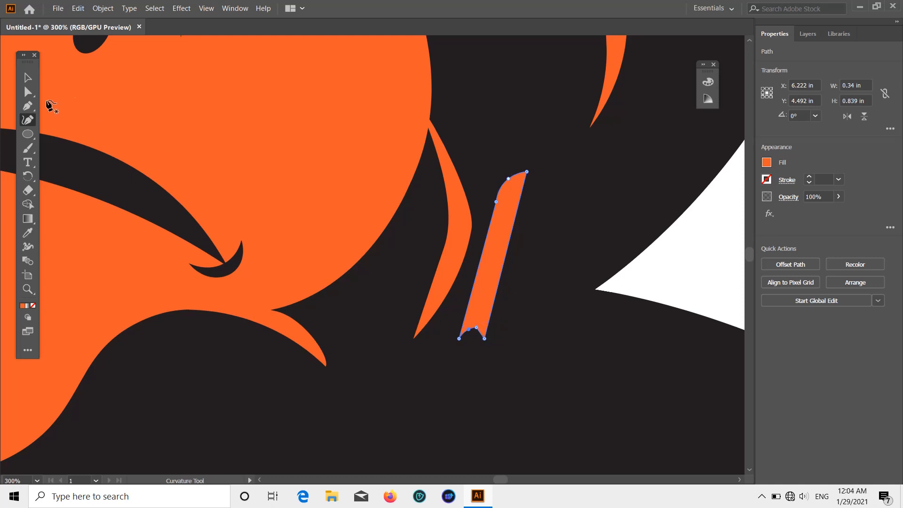
click(477, 327)
key(Delete)
scroll(611, 322, down, 1)
scroll(583, 297, up, 2)
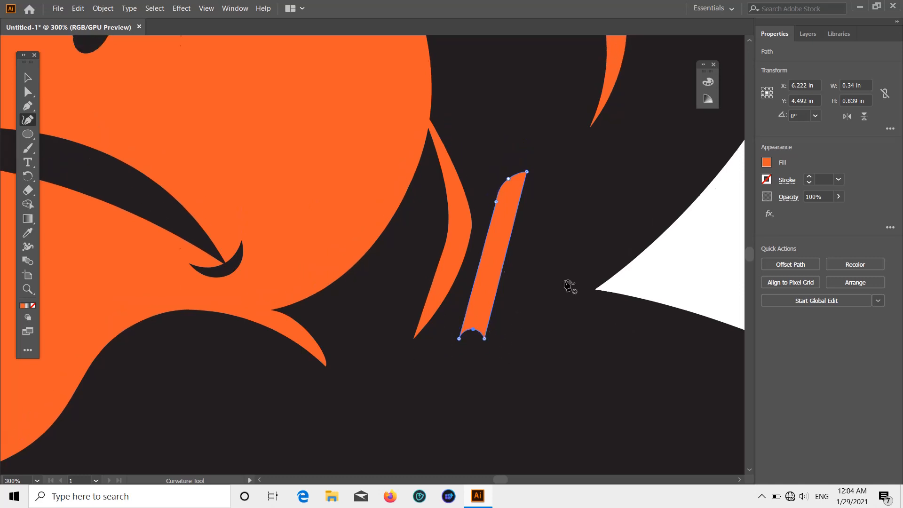
Add curve points midway along the strip's long sides to bow them, and remove the extra upper-left anchor.
click(481, 277)
click(510, 278)
key(ctrl+minus)
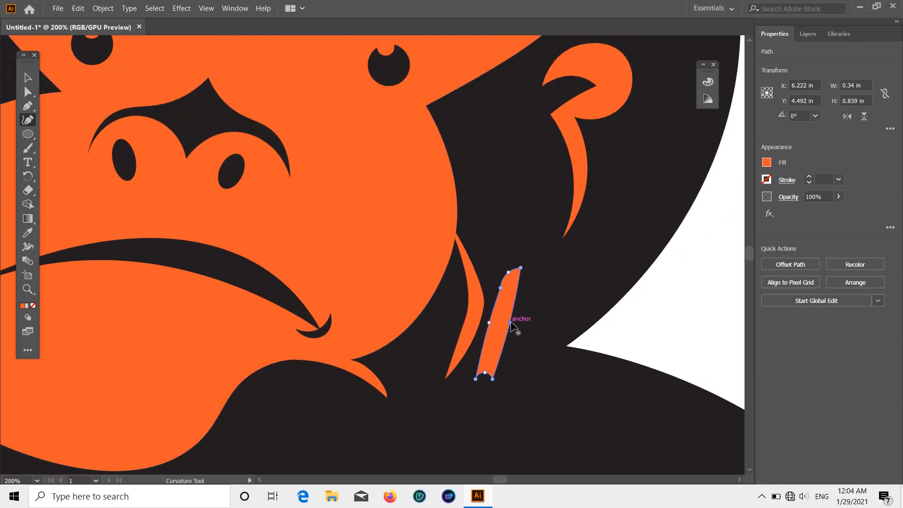
drag(511, 323, 494, 310)
scroll(488, 312, down, 1)
click(29, 106)
click(500, 277)
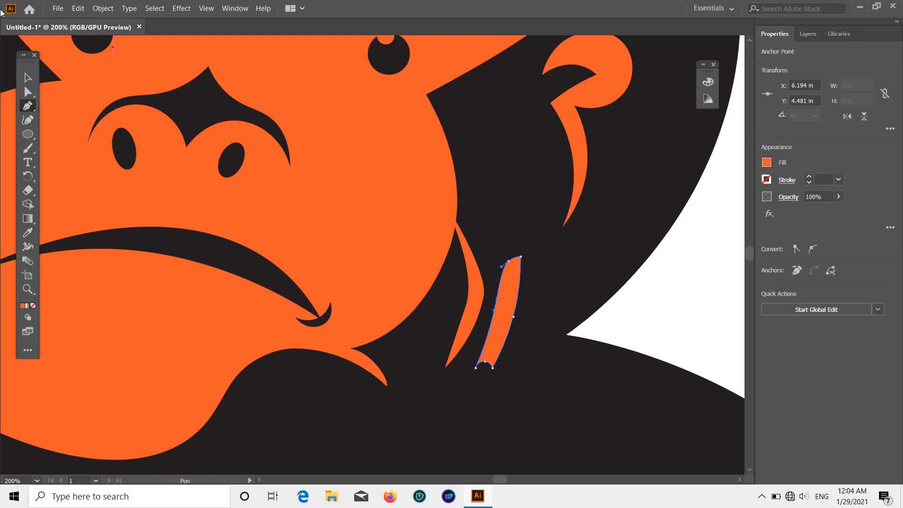
Resize the curved orange strip beside the cheek crescent to about 0.44 x 0.91 in.
scroll(436, 204, down, 6)
key(v)
click(504, 213)
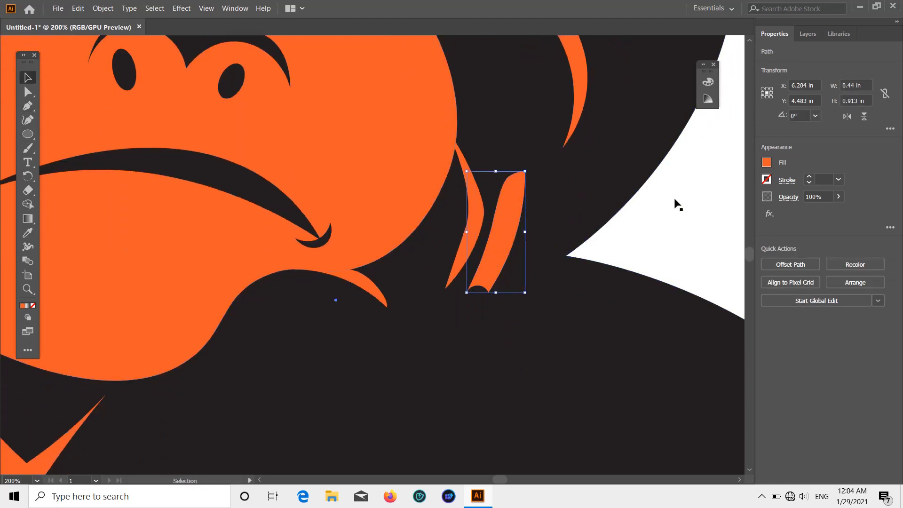
Copy the curved orange strip onto the cheek's right edge at about X 5.75, Y 4.31 in and fill the copy black.
key(a)
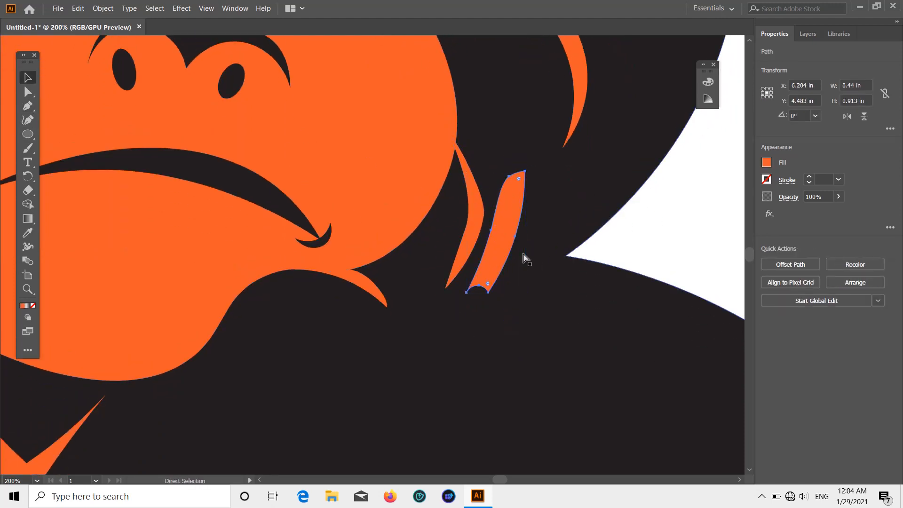
key(v)
drag(503, 260, 436, 240)
click(766, 163)
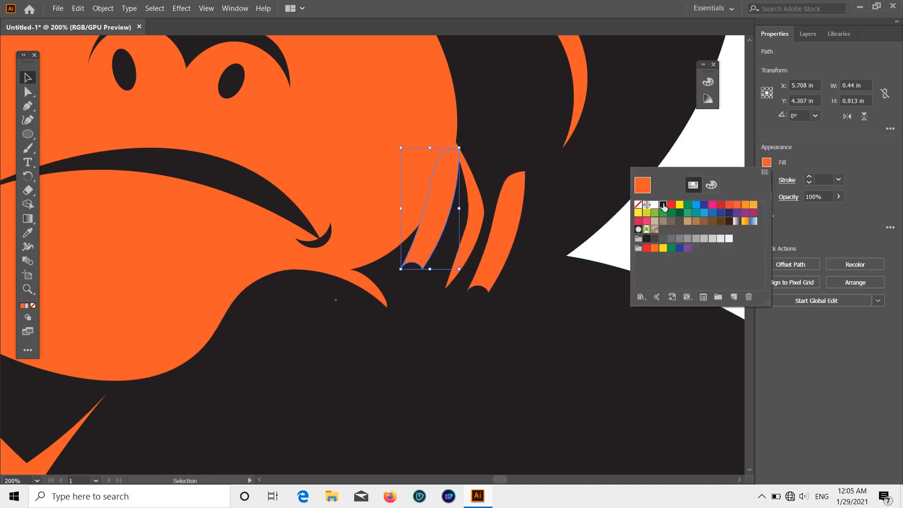
click(663, 207)
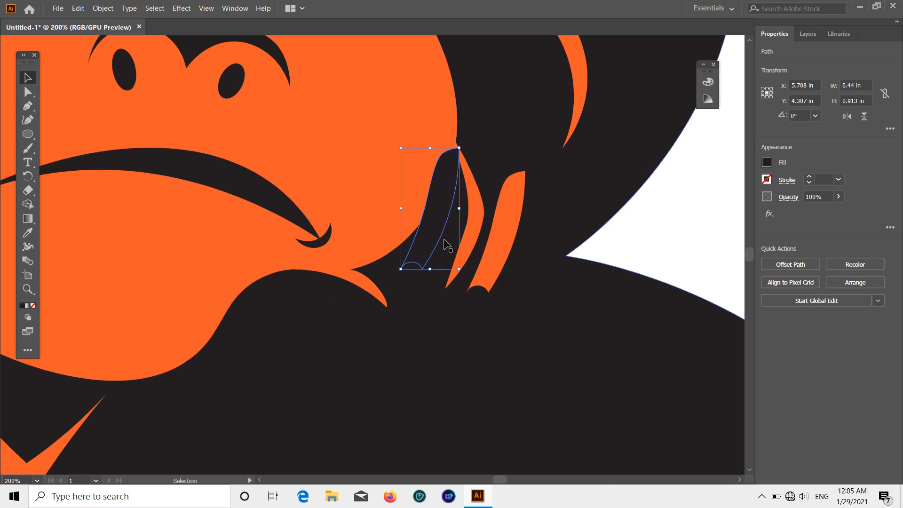
drag(433, 226, 437, 226)
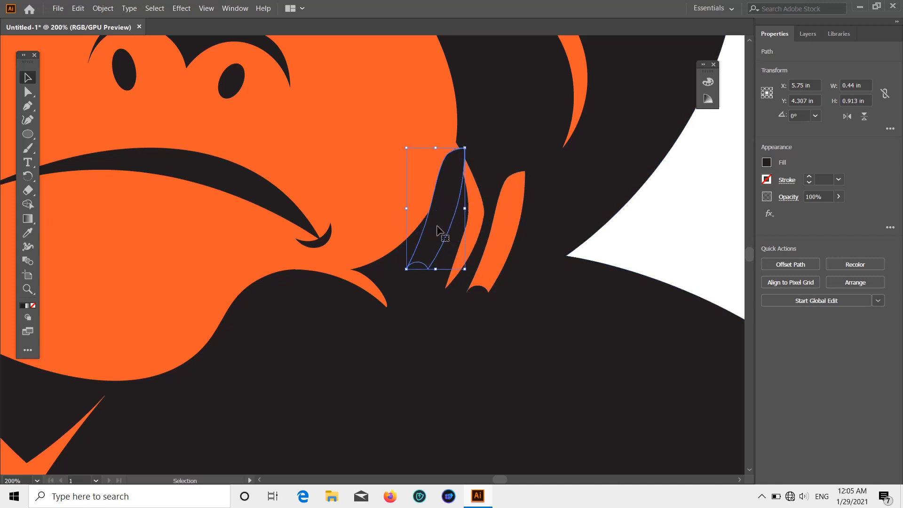
double_click(444, 216)
double_click(679, 198)
Bend the long edge of the black strip on the cheek with the Curvature tool to form a dark finger.
click(31, 105)
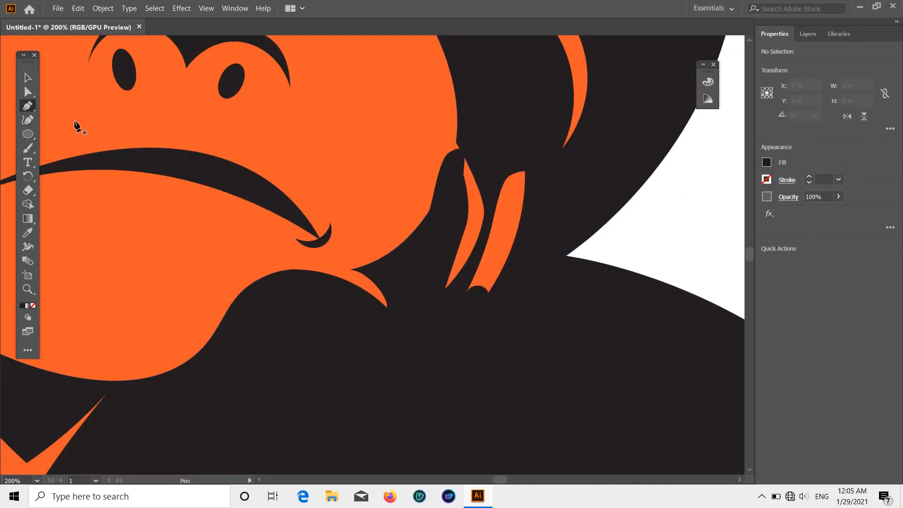
click(27, 121)
click(471, 213)
key(ctrl+z)
key(alt)
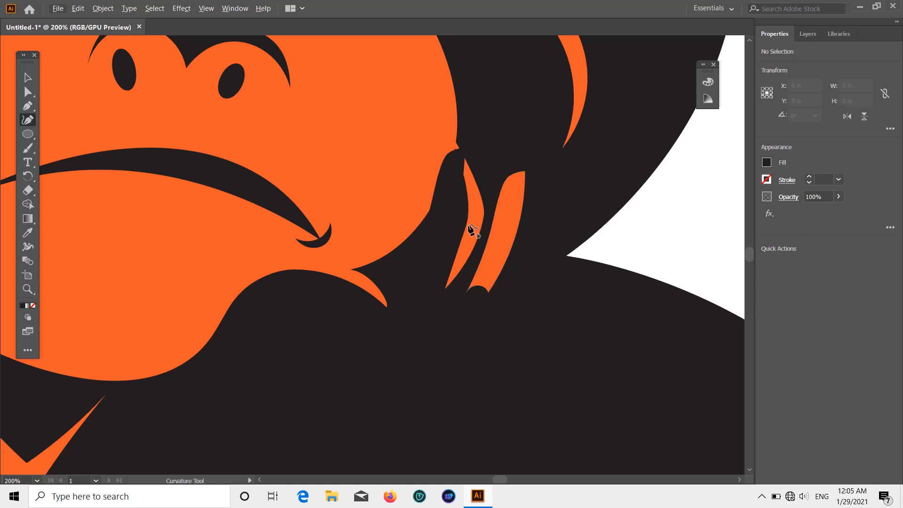
ctrl+click(469, 226)
ctrl+click(619, 222)
click(450, 210)
key(ctrl+z)
ctrl+click(430, 210)
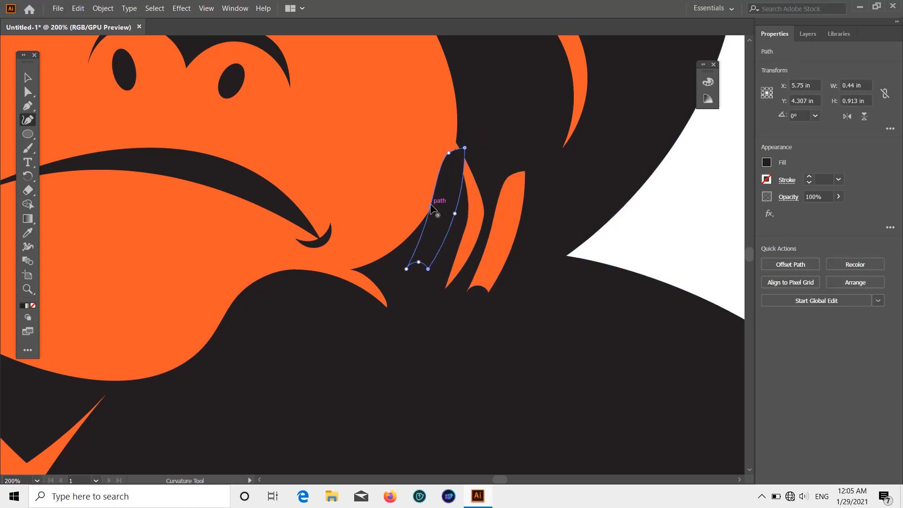
drag(430, 207, 458, 196)
click(28, 78)
click(701, 141)
Shift the orange strip closer to the cheek crescent and place a copy of it just to the right at about X 6.3, Y 4.57 in.
scroll(553, 169, down, 2)
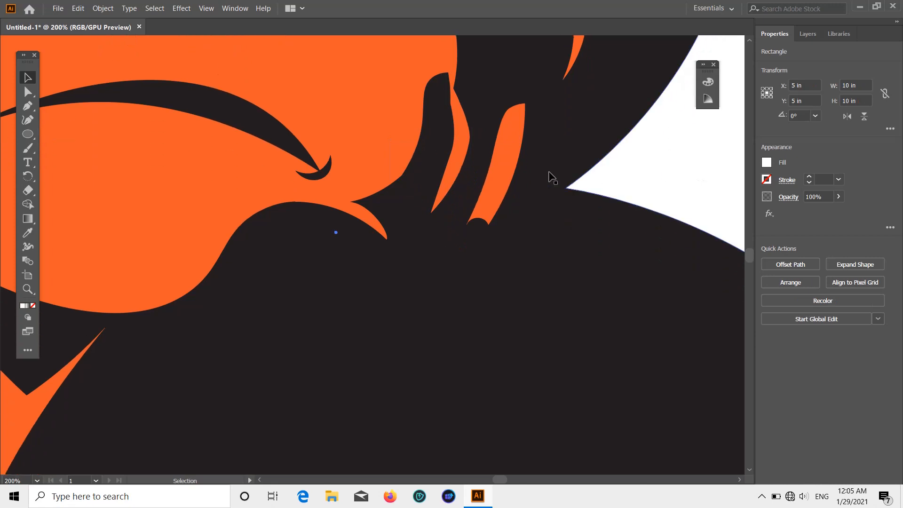
drag(506, 180, 490, 181)
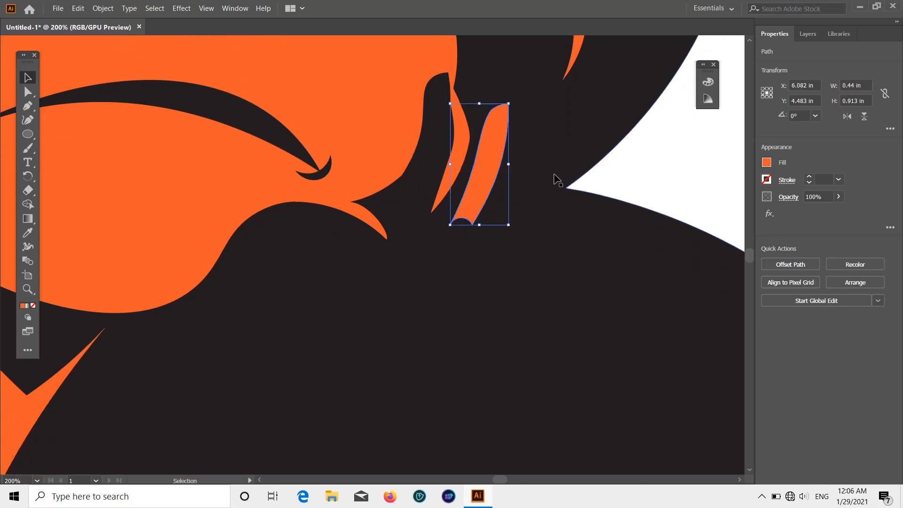
scroll(604, 184, up, 1)
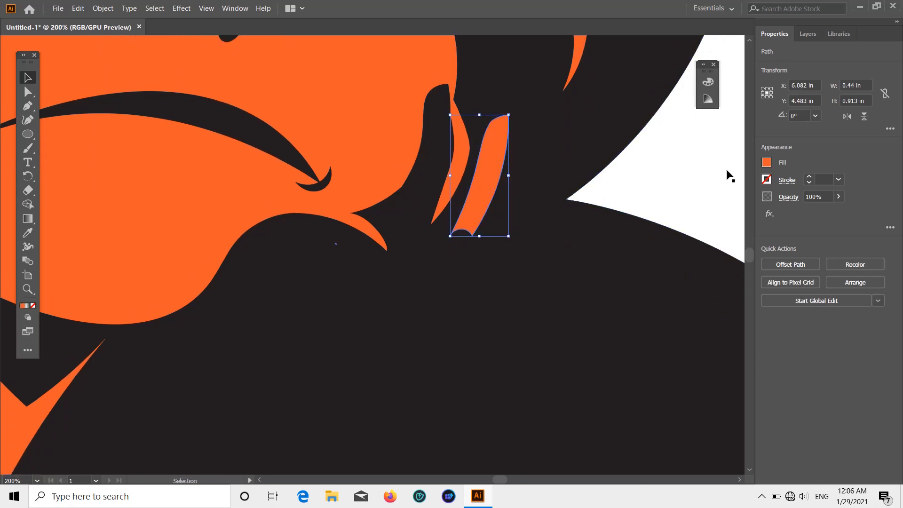
drag(492, 182, 518, 188)
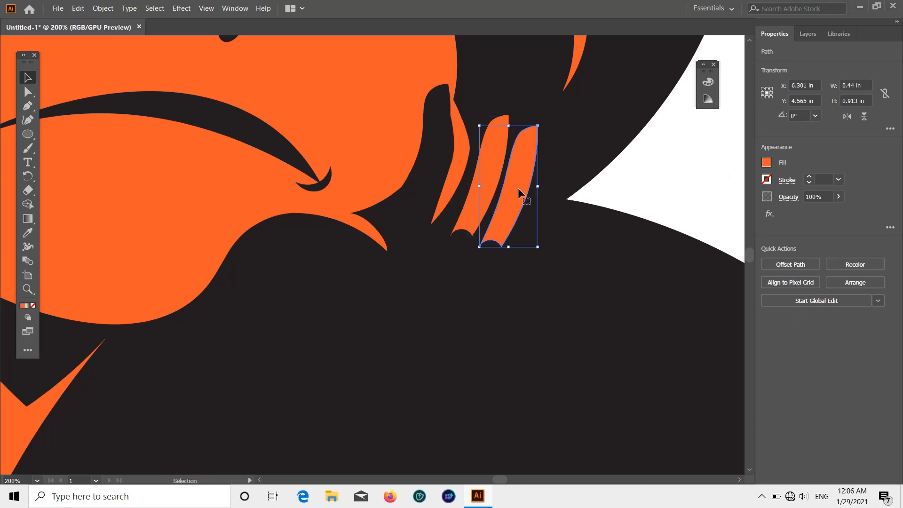
click(656, 180)
Start a Pen path at the base of the outer orange finger and curve it down along the arm's edge toward the body's bottom.
scroll(656, 179, down, 1)
scroll(637, 174, down, 2)
click(27, 106)
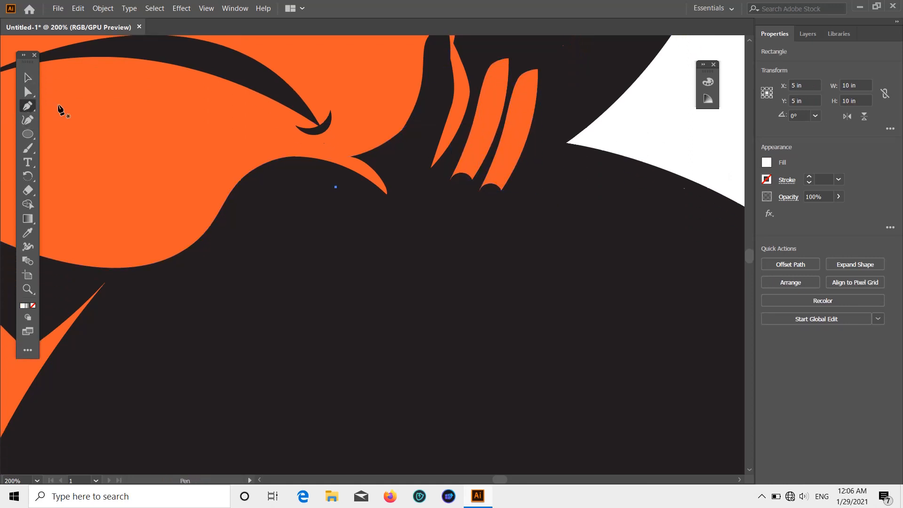
click(501, 209)
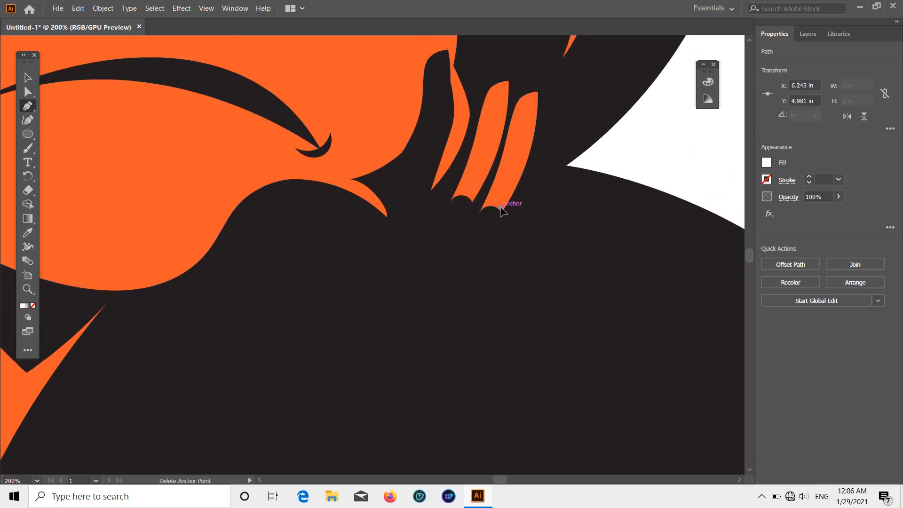
scroll(502, 242, down, 5)
scroll(496, 239, up, 2)
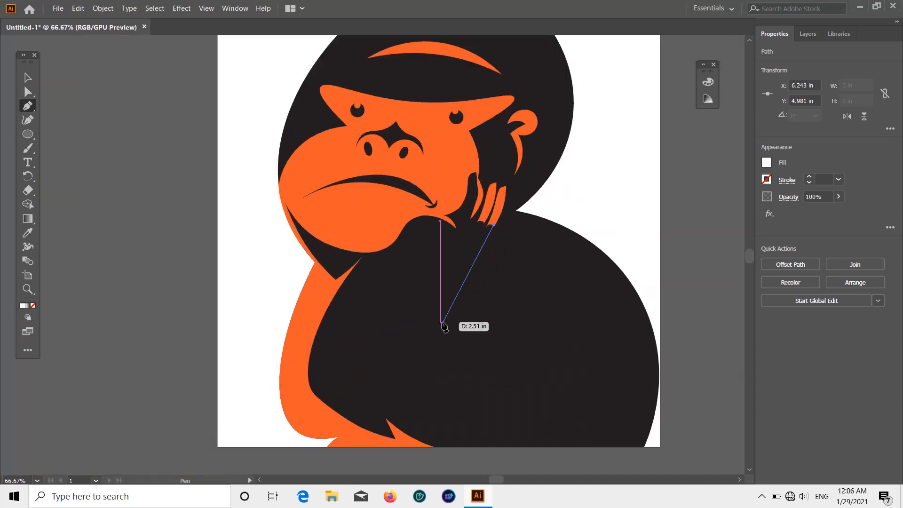
drag(438, 326, 403, 338)
scroll(427, 358, down, 4)
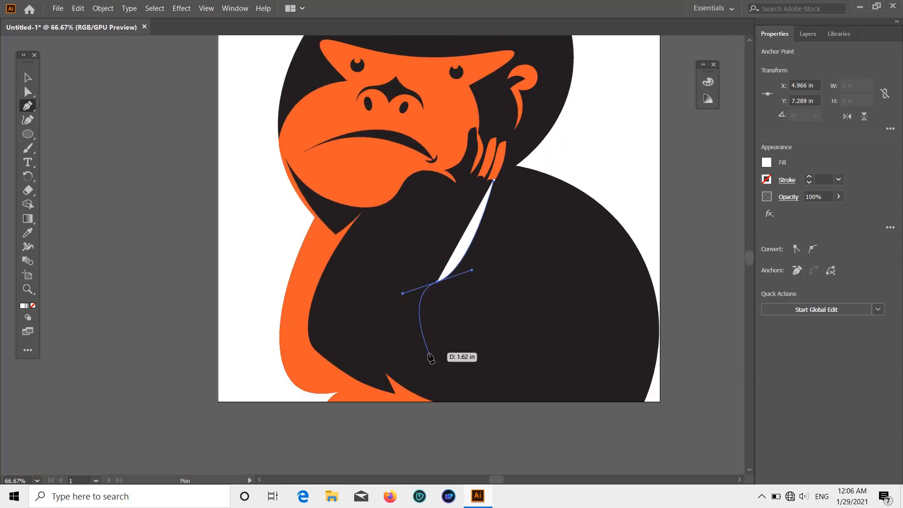
scroll(468, 390, down, 3)
click(471, 346)
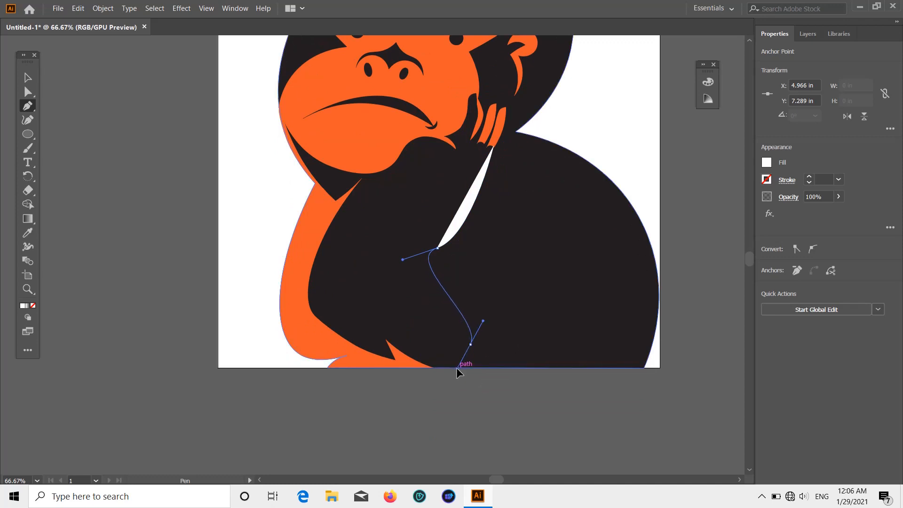
click(455, 368)
Complete the body highlight with a long right-hand point, an inner corner and a short upper prong, close the path and fill it orange.
drag(575, 219, 565, 229)
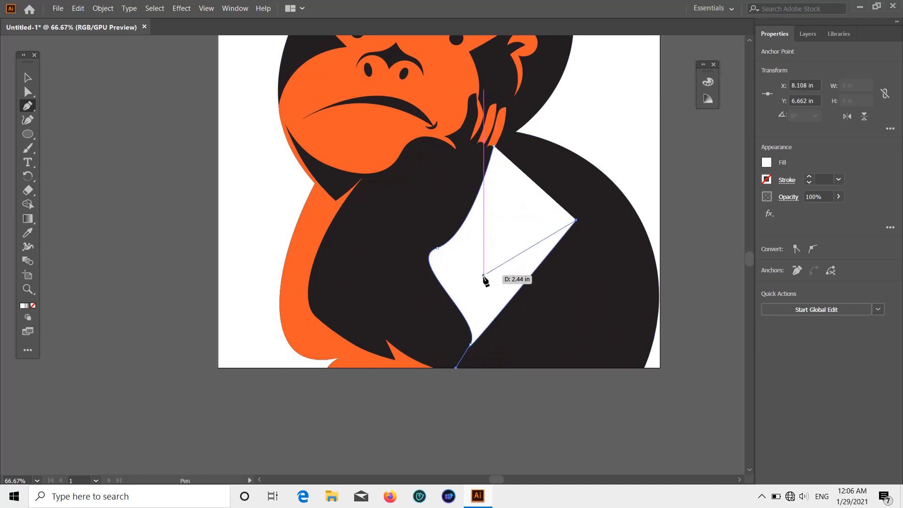
click(468, 281)
click(506, 174)
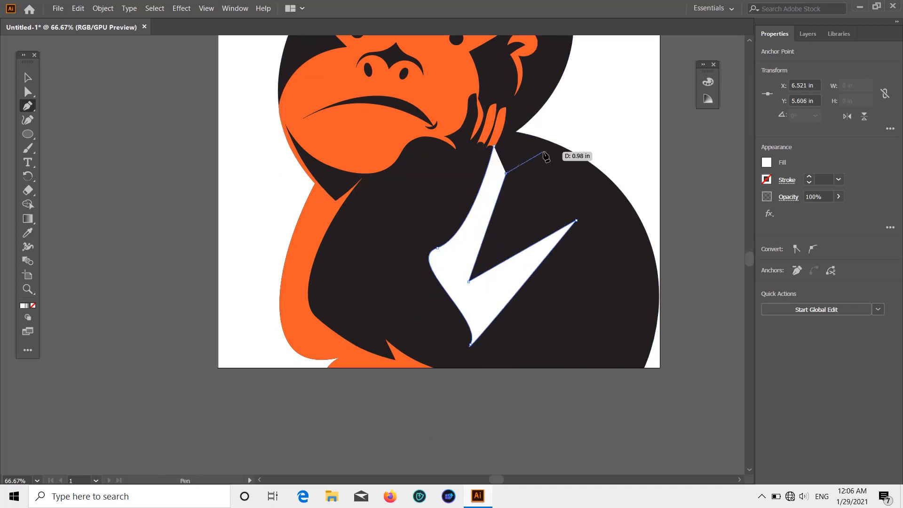
click(543, 152)
click(538, 142)
click(511, 157)
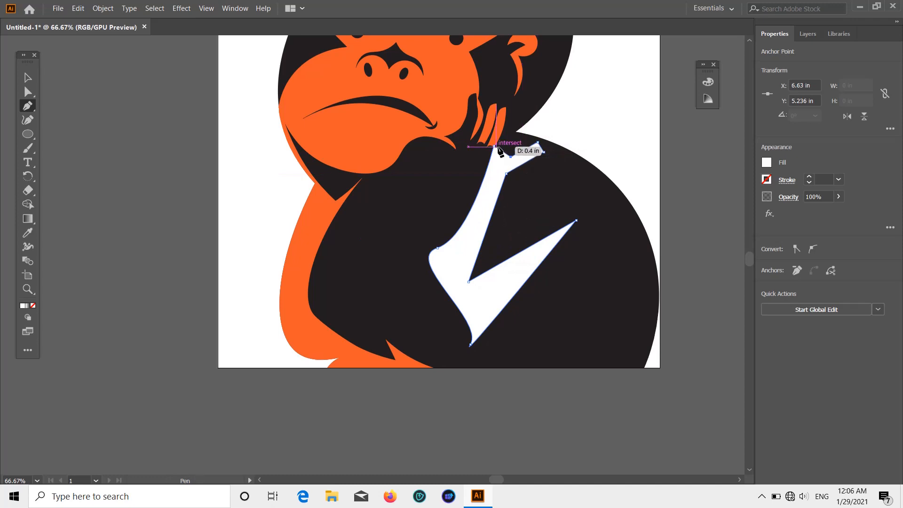
click(496, 147)
click(767, 163)
click(739, 210)
scroll(682, 153, down, 1)
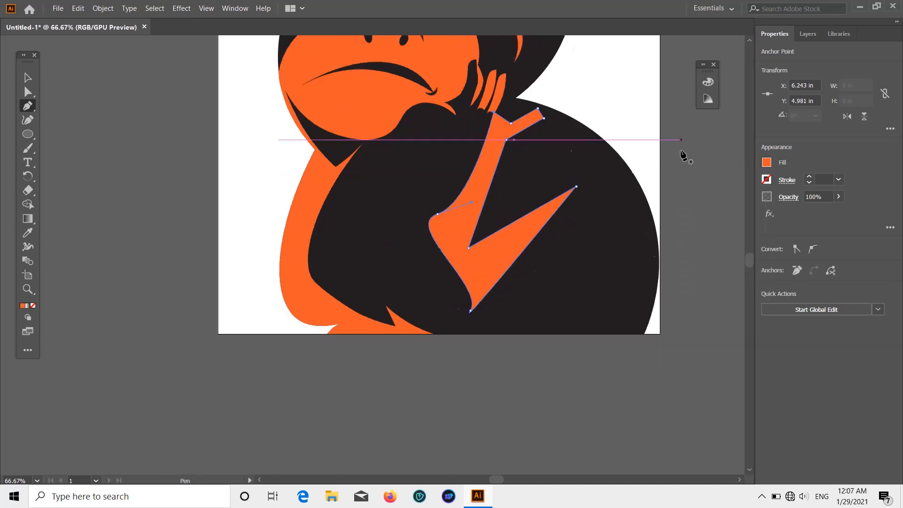
Remove the two close anchors on the body highlight's left edge and bow that edge outward with a single curve point.
click(28, 120)
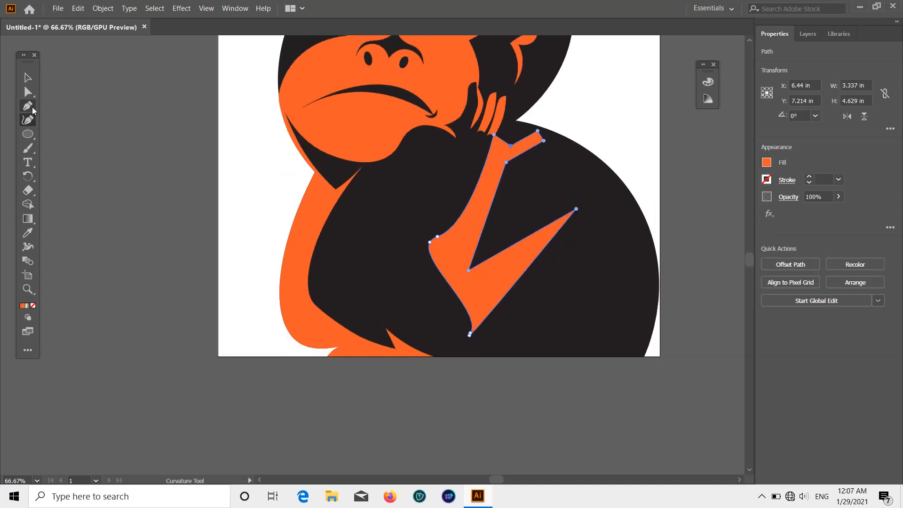
click(32, 109)
key(shift+grave)
click(28, 106)
click(438, 237)
click(430, 242)
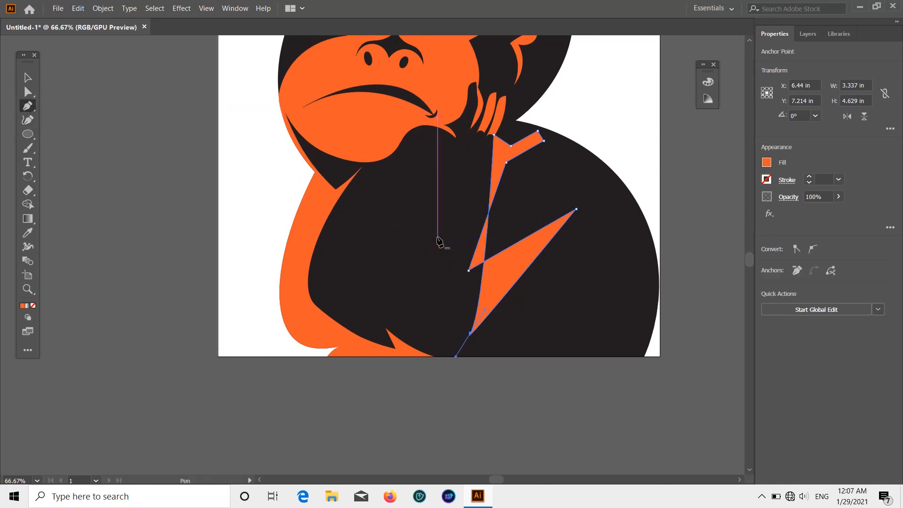
click(28, 122)
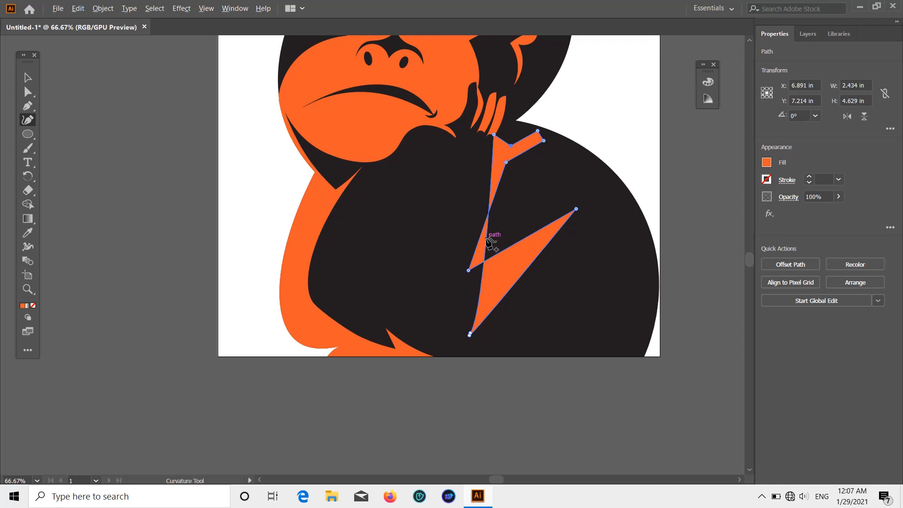
drag(487, 241, 423, 249)
Smooth the body highlight's inner corner, bow its inner edge left, and curve both edges of its long right-hand point.
double_click(469, 270)
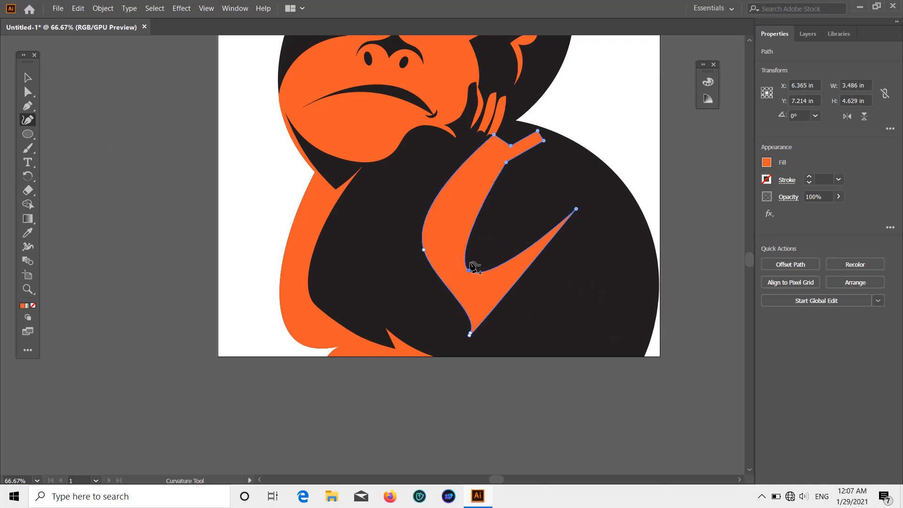
drag(453, 236, 438, 236)
scroll(474, 293, down, 2)
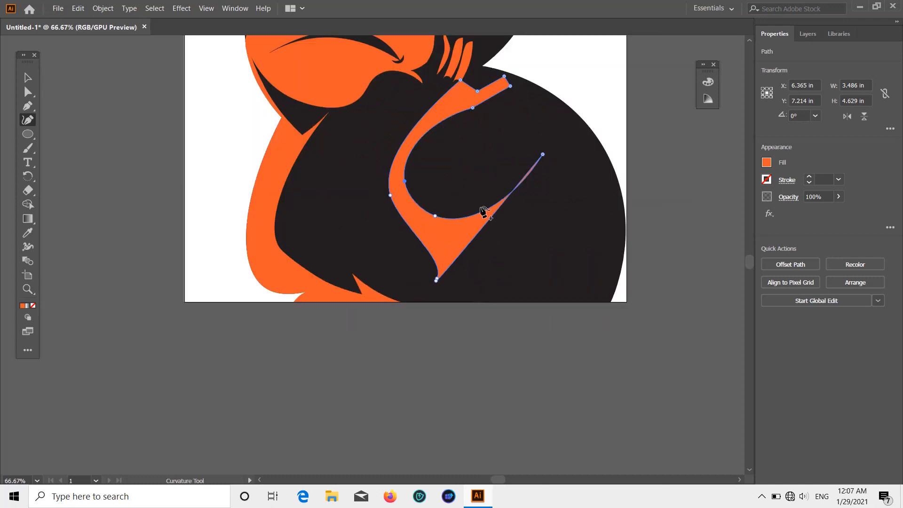
drag(488, 214, 482, 200)
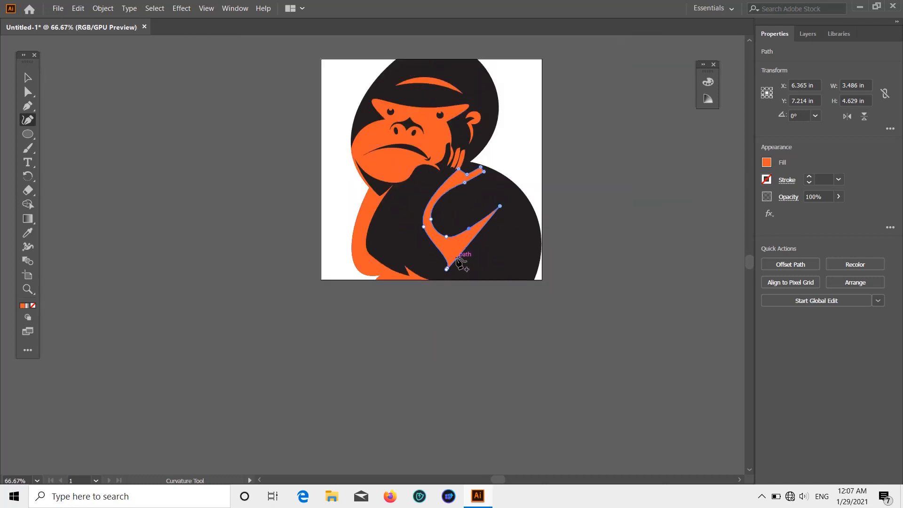
drag(463, 250, 453, 246)
scroll(518, 243, down, 2)
scroll(521, 242, up, 2)
scroll(498, 198, down, 1)
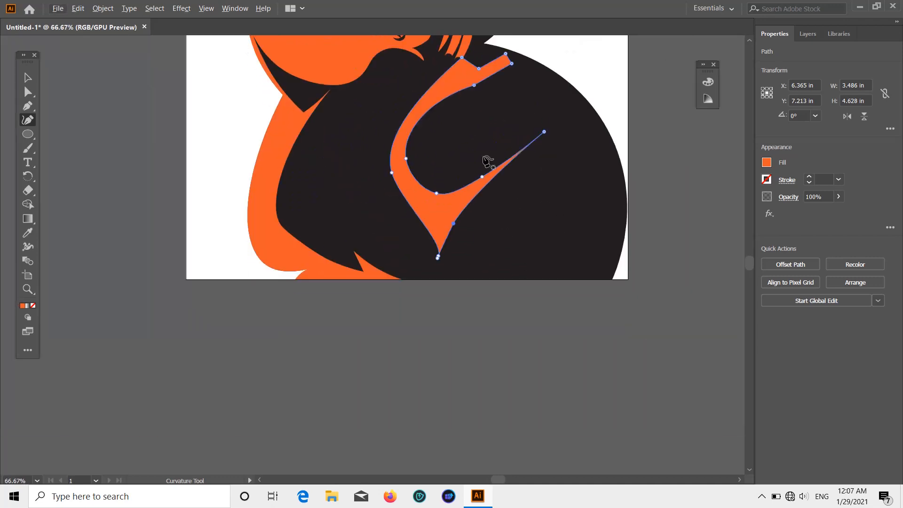
Curve the long edges of the highlight's upper prong and round off its tip.
scroll(419, 97, up, 3)
scroll(422, 99, up, 2)
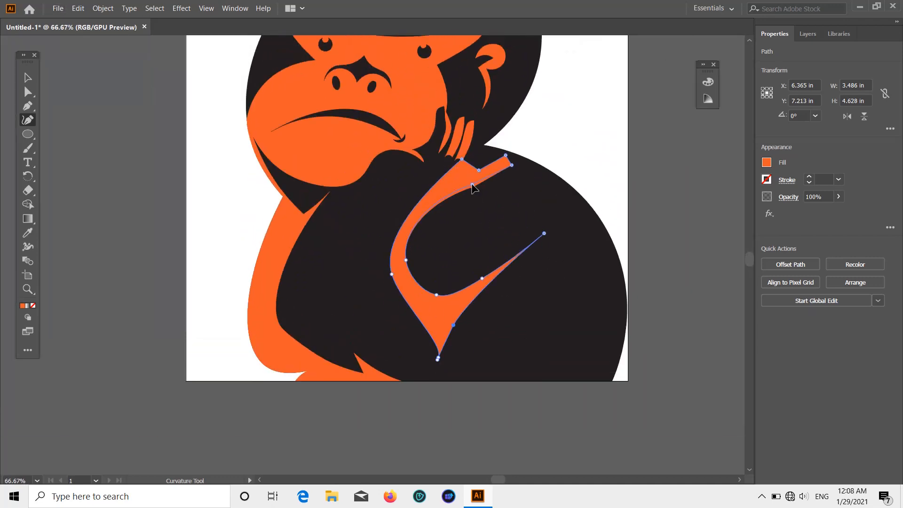
click(472, 185)
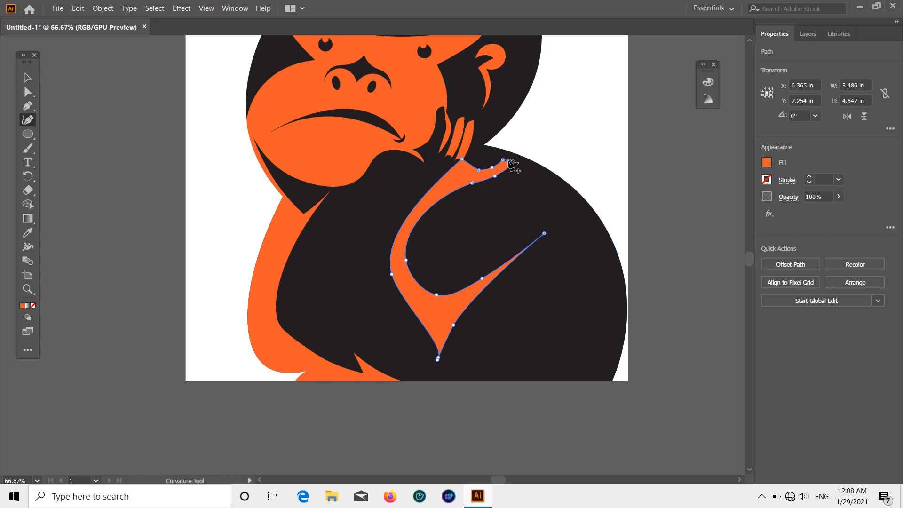
scroll(508, 172, up, 5)
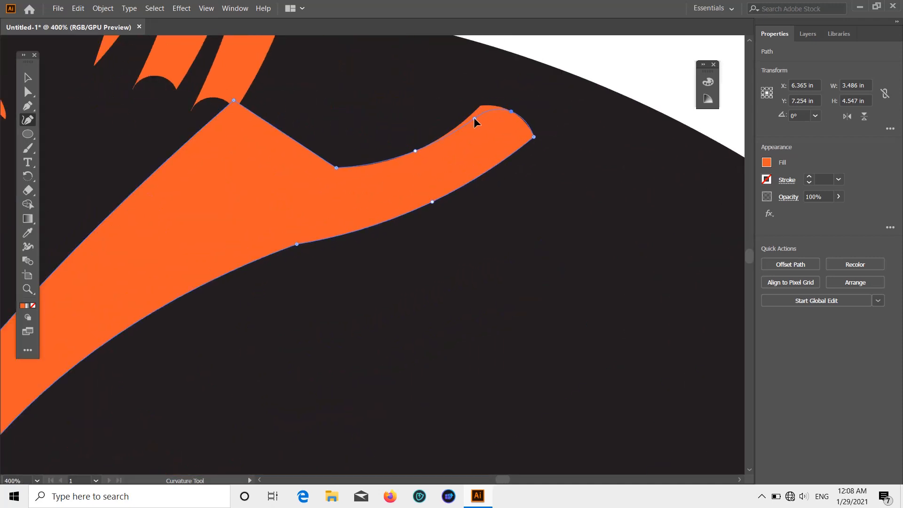
drag(474, 118, 463, 129)
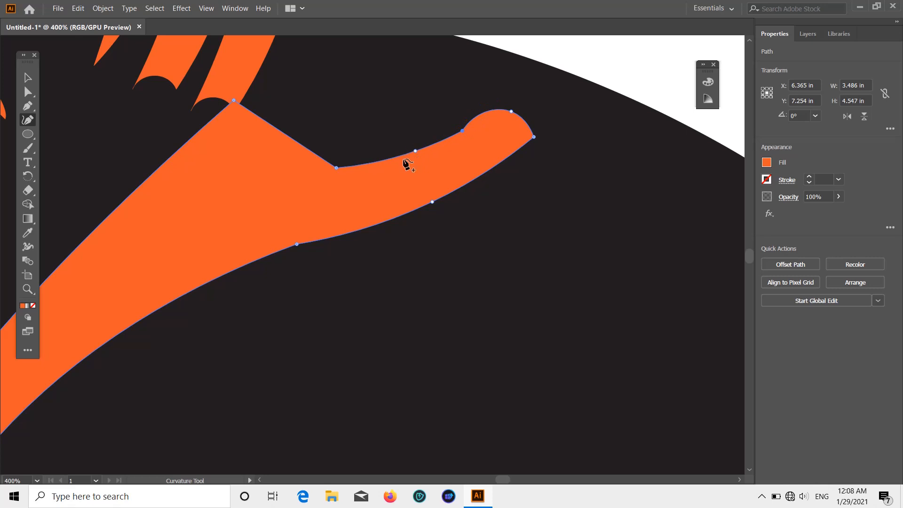
Delete the extra anchors on the prong's upper edge, add one curve point to arch it, and make the tip anchor smooth.
key(p)
click(462, 131)
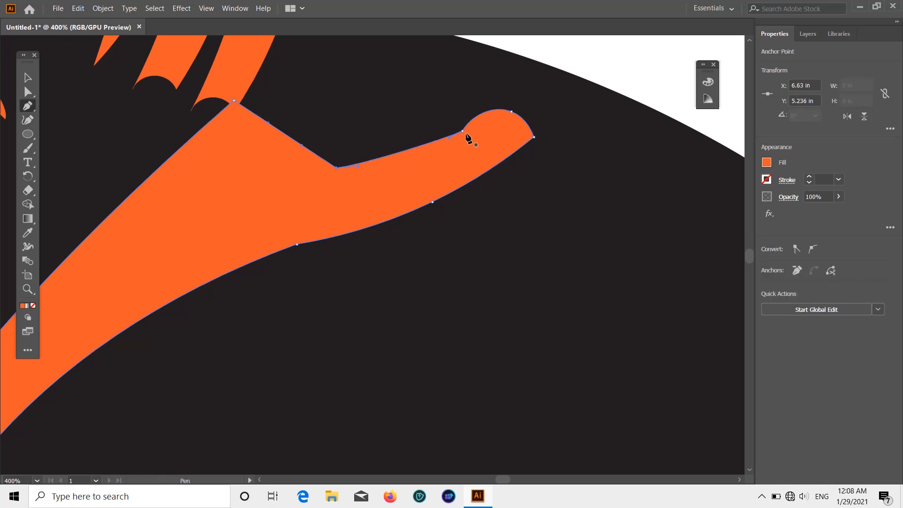
click(511, 111)
key(shift+grave)
drag(442, 138, 453, 113)
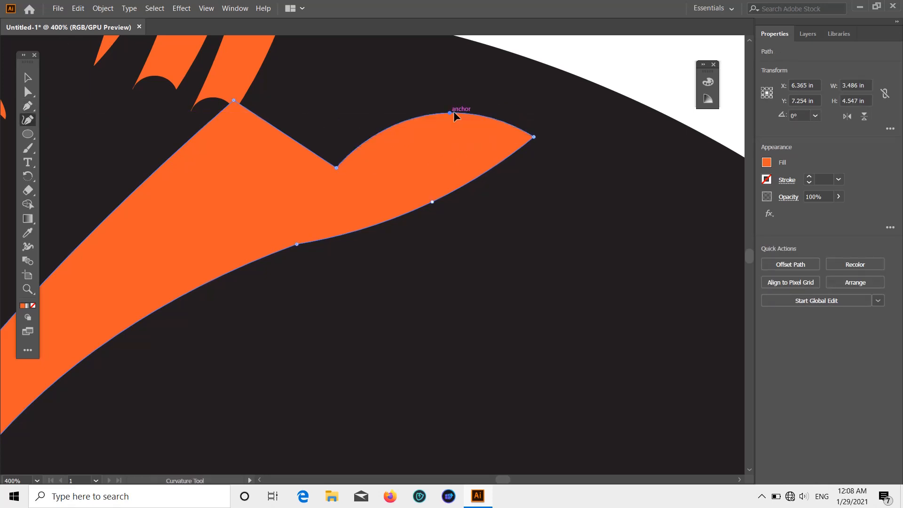
double_click(534, 137)
Shift the notch anchor between the finger base and the prong to the left and remove it from the path.
drag(337, 168, 310, 170)
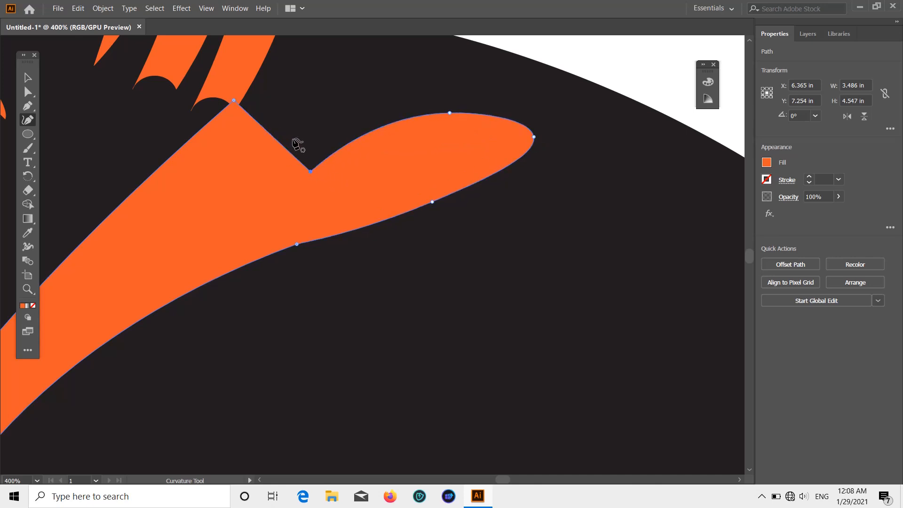
key(p)
click(311, 172)
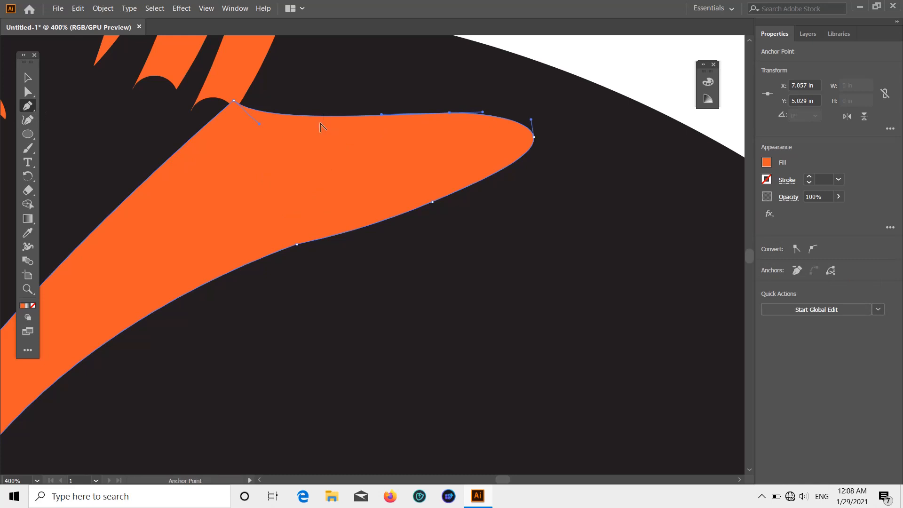
Pull the highlight prong's upper edge down into a deep curved dip beside the finger base, and adjust the crest anchor near its tip.
key(shift+grave)
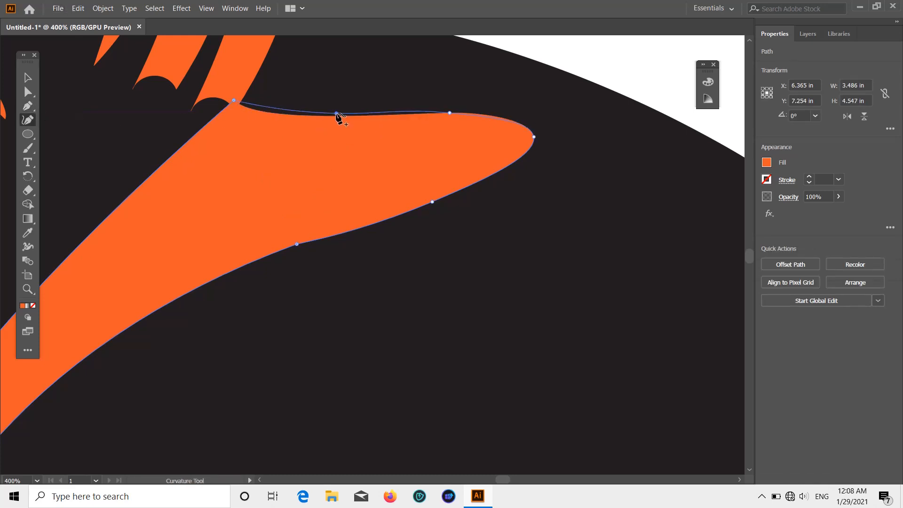
drag(339, 117, 333, 141)
key(ctrl+1)
scroll(361, 146, down, 1)
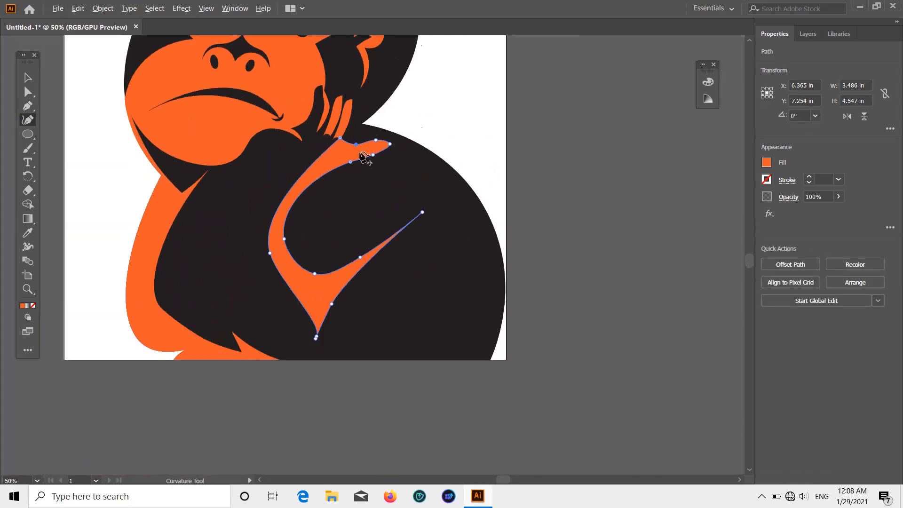
scroll(360, 149, up, 4)
drag(334, 149, 335, 154)
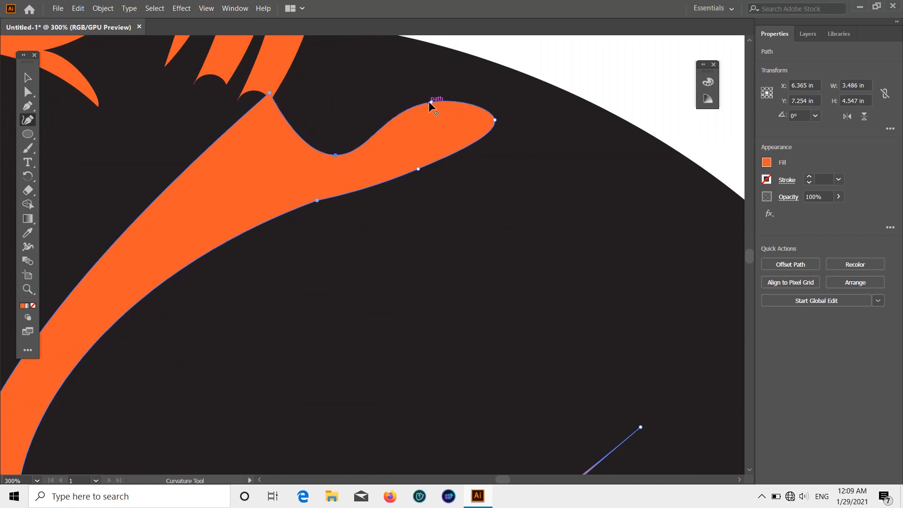
drag(441, 112, 443, 110)
scroll(461, 108, down, 5)
scroll(458, 132, up, 1)
click(634, 121)
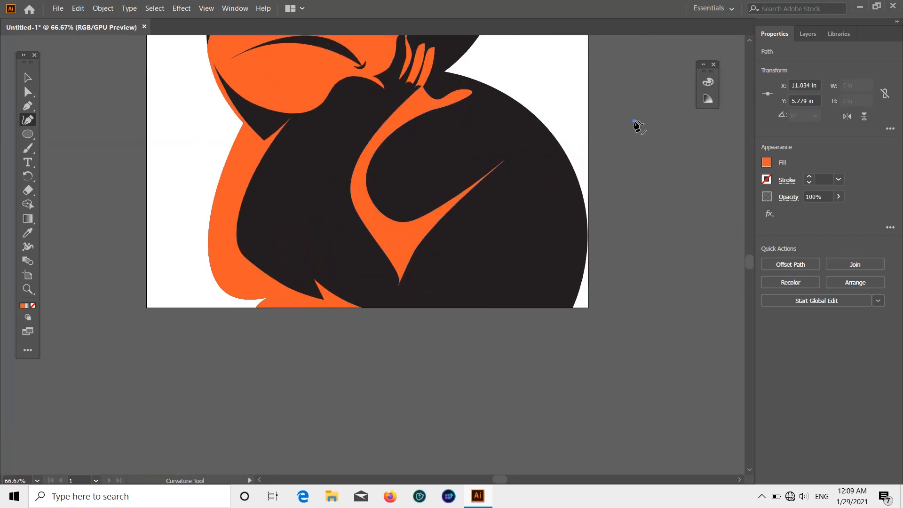
key(ctrl+z)
scroll(612, 179, up, 3)
click(27, 78)
click(641, 218)
scroll(641, 218, up, 5)
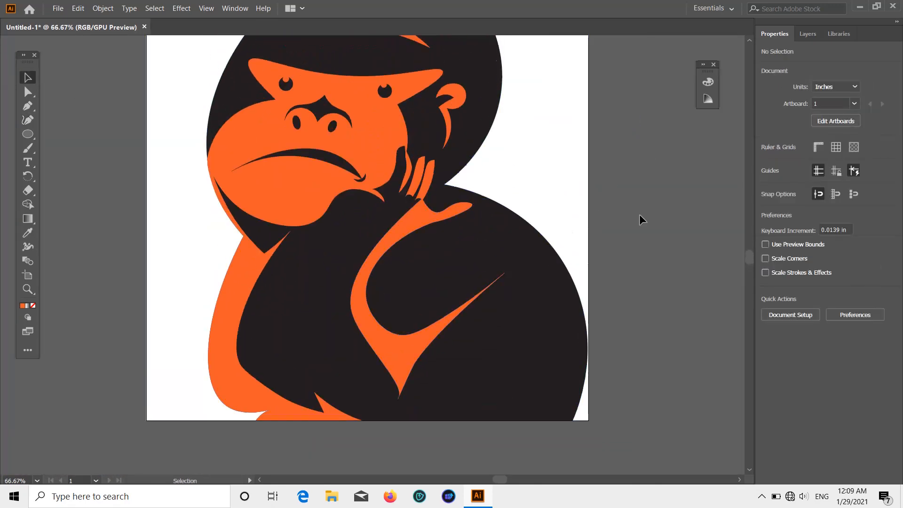
Nudge the body highlight so its upper corner meets the base of the last orange finger.
click(426, 296)
click(693, 274)
scroll(693, 274, down, 1)
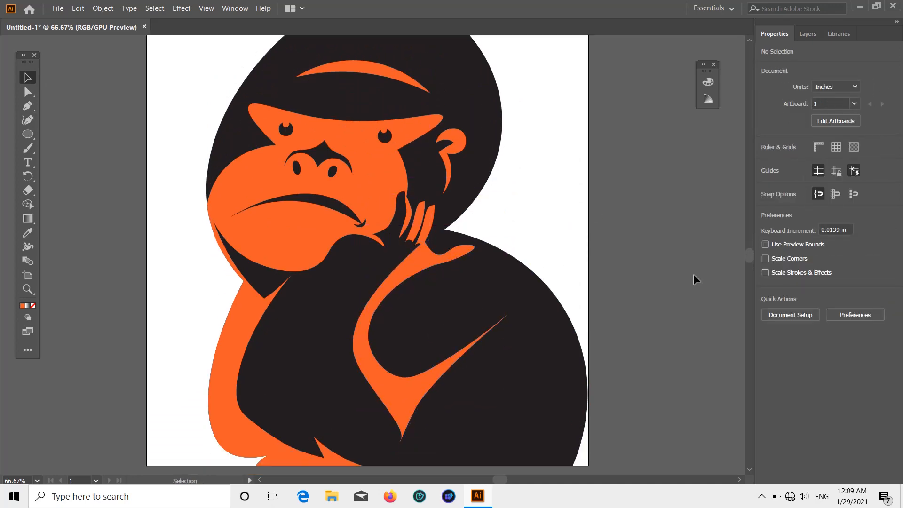
click(427, 254)
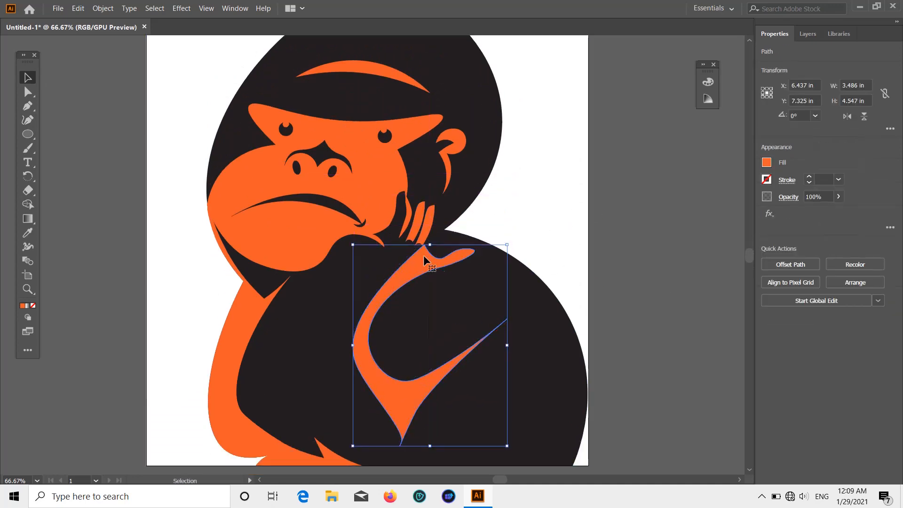
click(732, 248)
scroll(471, 268, up, 5)
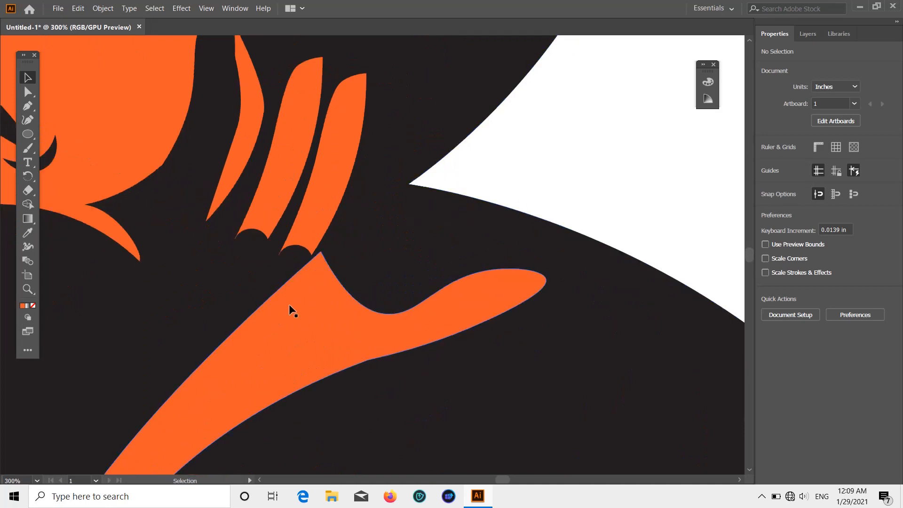
drag(299, 308, 297, 301)
scroll(443, 264, down, 3)
click(617, 134)
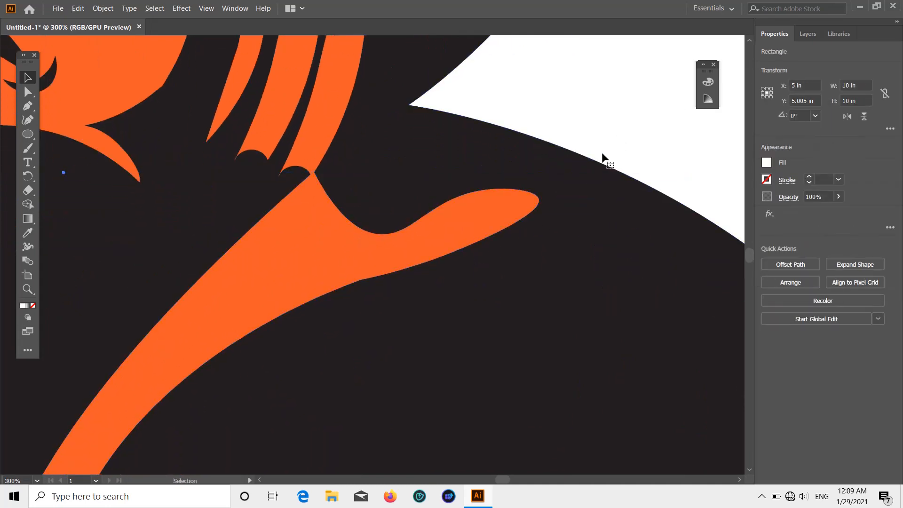
Shorten the body highlight to about 3.66 in tall, make it narrower, and shift it back under the fingers.
scroll(603, 155, down, 3)
scroll(594, 207, down, 2)
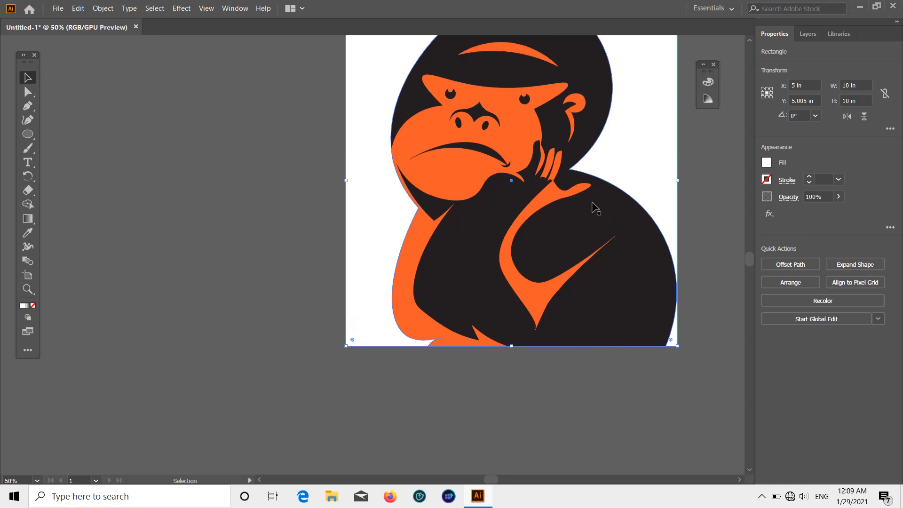
click(588, 185)
drag(558, 331, 560, 302)
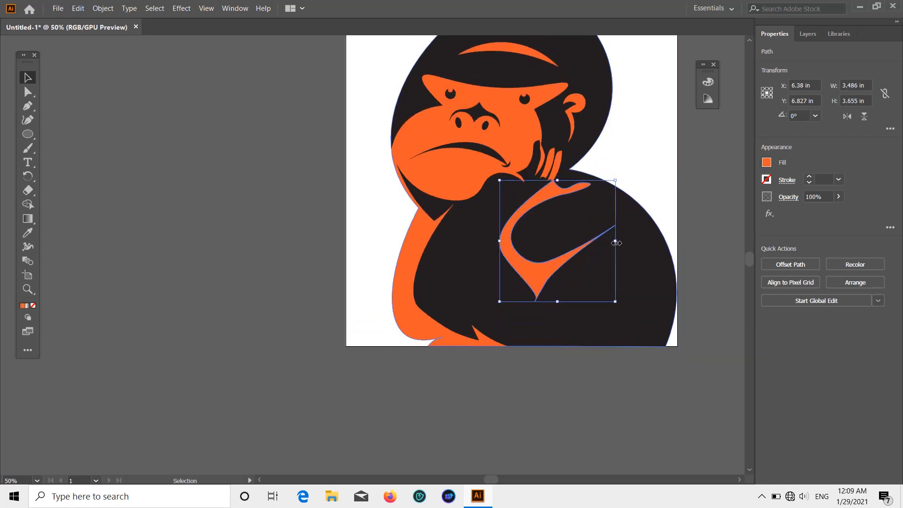
drag(615, 241, 593, 241)
drag(517, 260, 528, 259)
scroll(528, 249, down, 1)
scroll(533, 200, up, 3)
click(720, 252)
Fine-adjust the position of the resized body highlight below the fingers and deselect it.
scroll(601, 293, up, 3)
scroll(604, 297, up, 5)
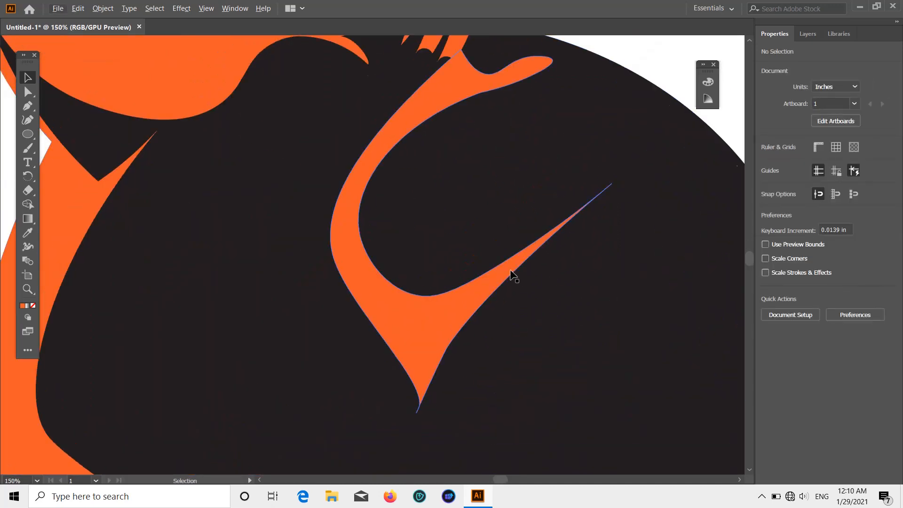
click(434, 171)
drag(434, 171, 435, 168)
scroll(439, 143, down, 4)
scroll(439, 143, down, 3)
click(642, 152)
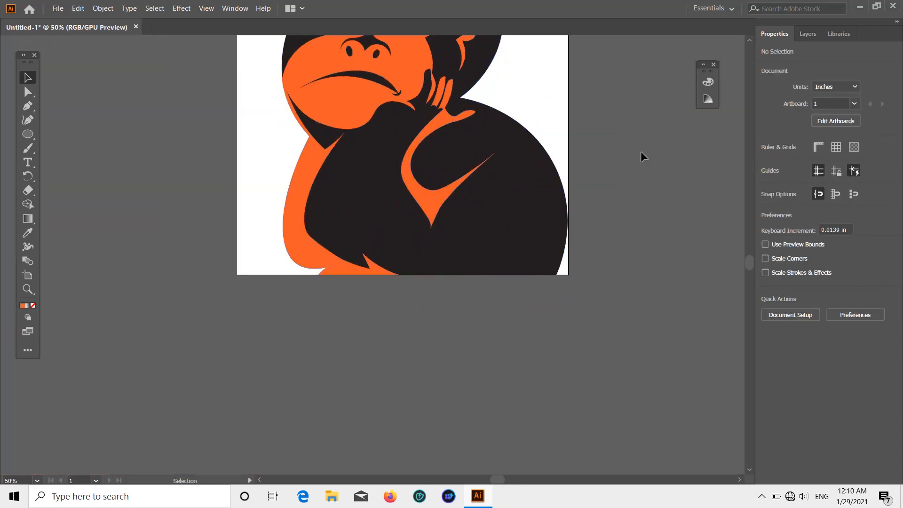
Draw a closed four-anchor orange shape about 3.34 by 1.92 in at the artboard's bottom edge, over the figure's lower back.
click(28, 105)
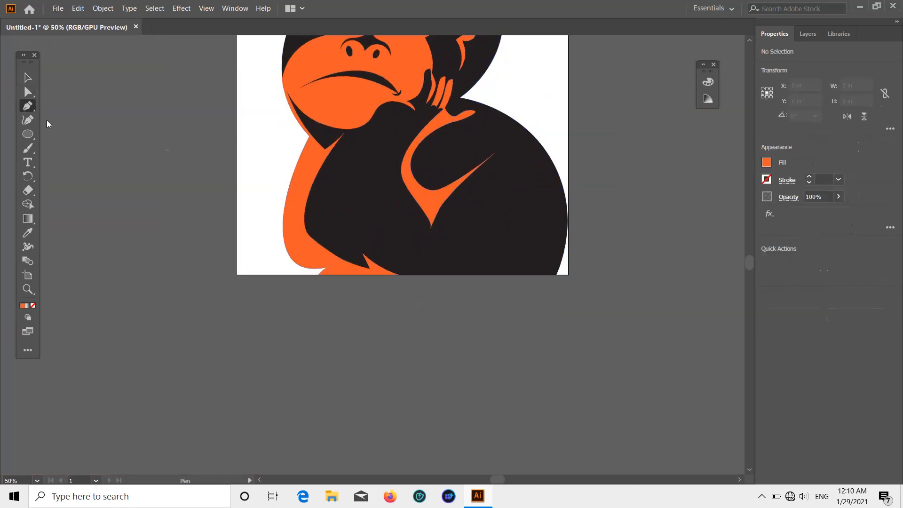
click(435, 274)
click(544, 211)
click(525, 238)
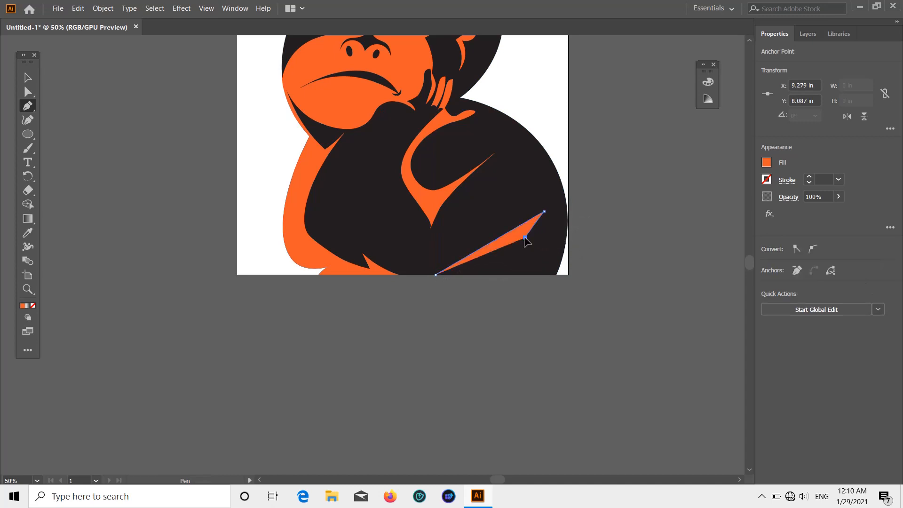
click(546, 274)
click(436, 274)
scroll(619, 299, up, 1)
Bow the new shape's upper edge with Curvature, form a notch and rounded bulge on its outer side, and raise its pointed tip.
click(28, 120)
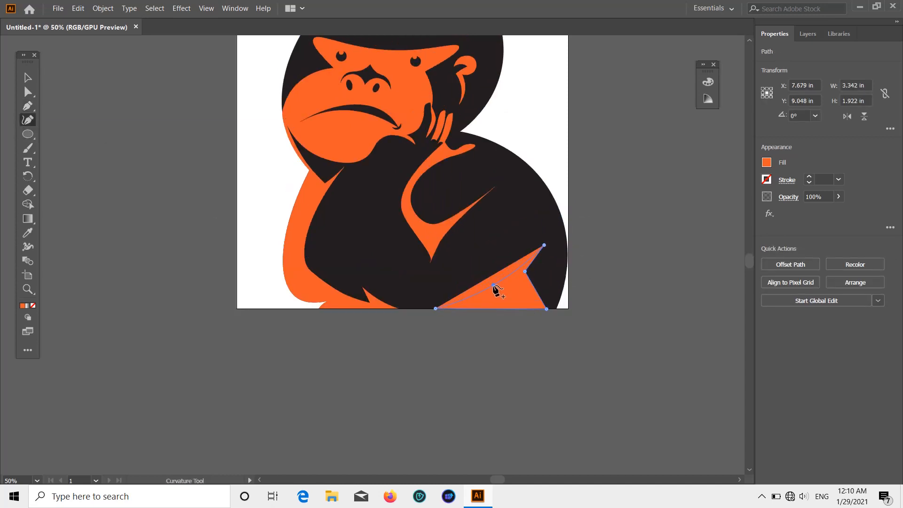
click(494, 286)
drag(512, 286, 513, 285)
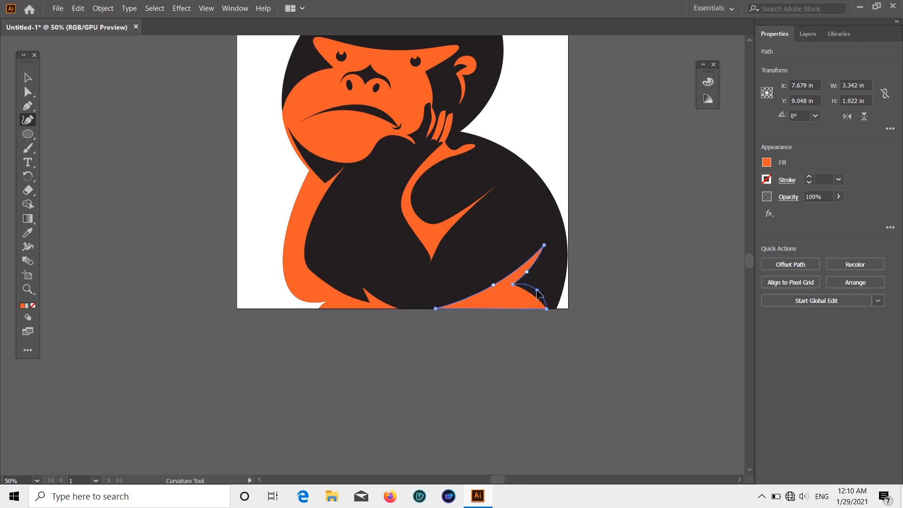
drag(543, 245, 542, 234)
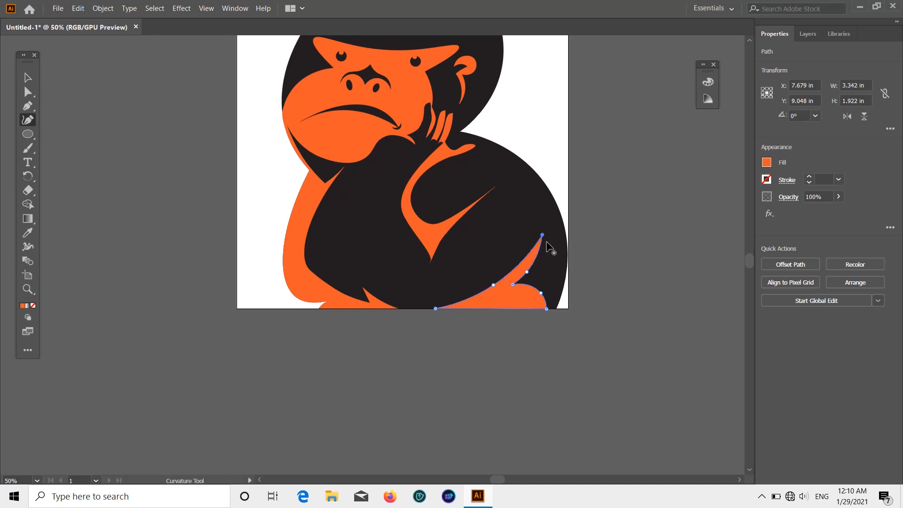
scroll(546, 271, down, 1)
click(620, 287)
scroll(620, 287, up, 1)
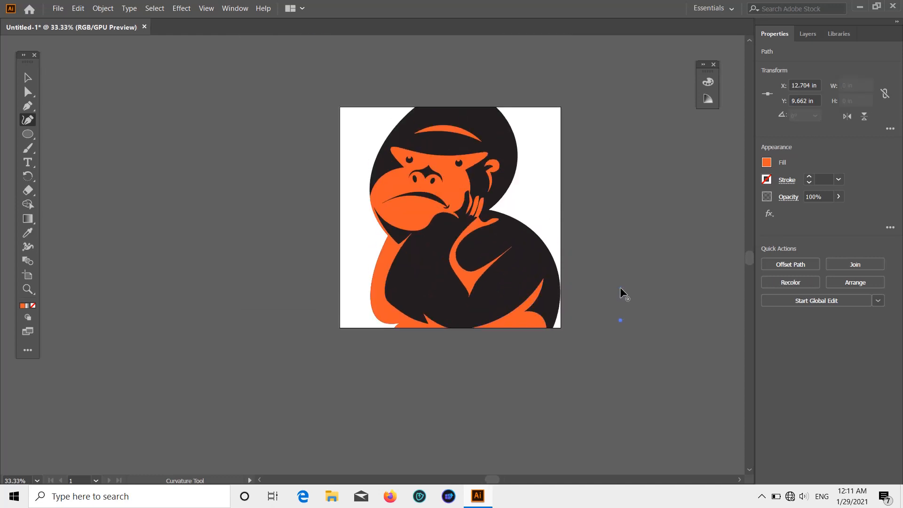
Select the narrow orange finger shape next to the cheek.
scroll(475, 198, up, 4)
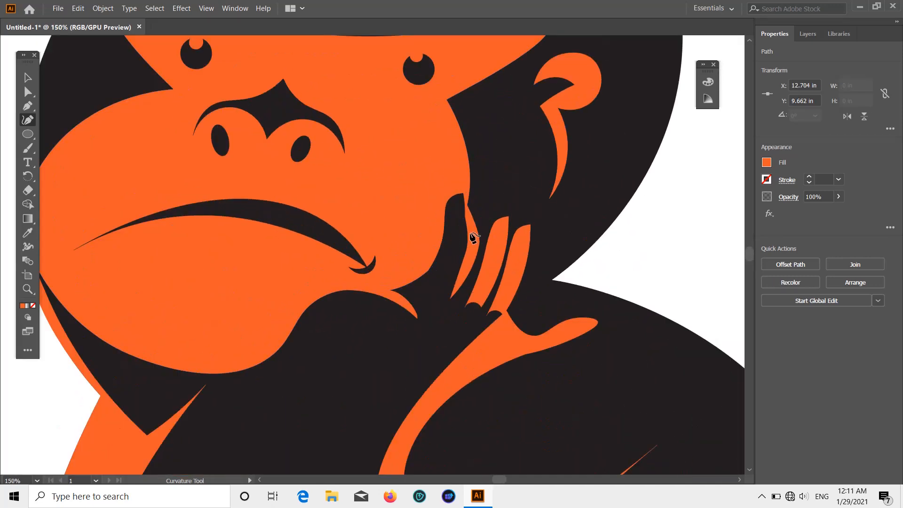
click(27, 78)
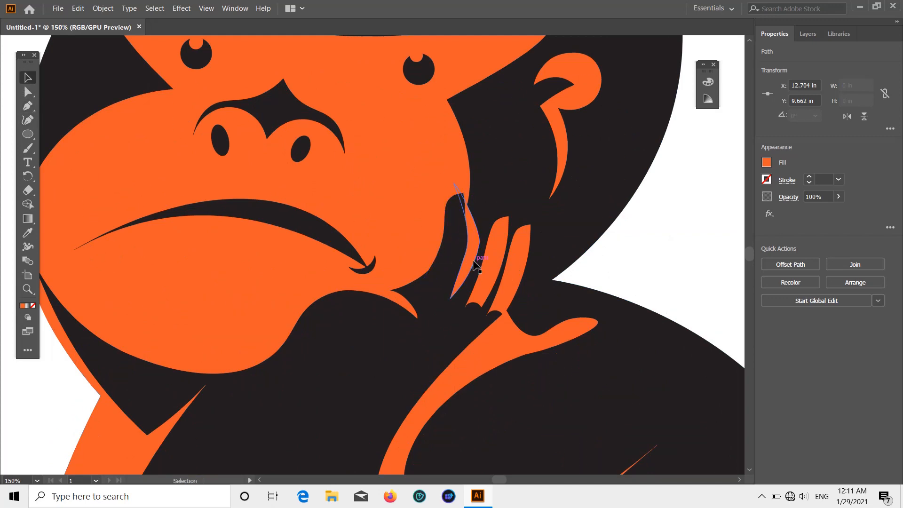
click(474, 250)
scroll(473, 249, up, 1)
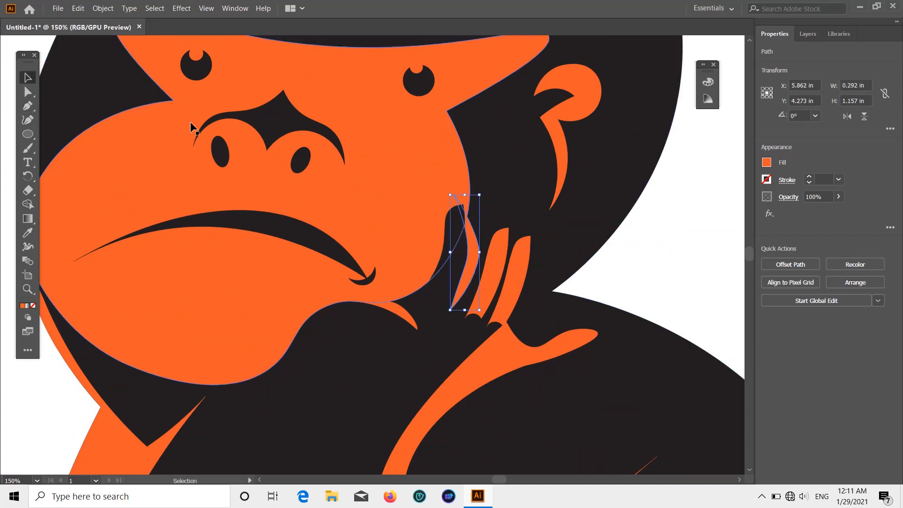
Try removing the top anchor of the narrow finger shape, and undo the removal.
key(shift+c)
scroll(479, 221, up, 3)
click(417, 155)
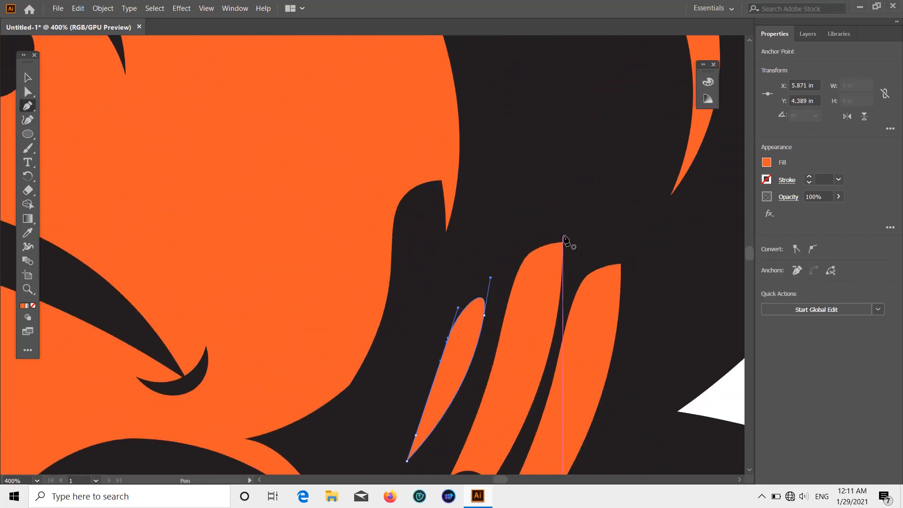
key(ctrl+z)
Move the narrow finger's top anchor onto the face's edge with Curvature and add a curve point on its inner edge beside the black thumb.
click(27, 120)
drag(417, 155, 460, 150)
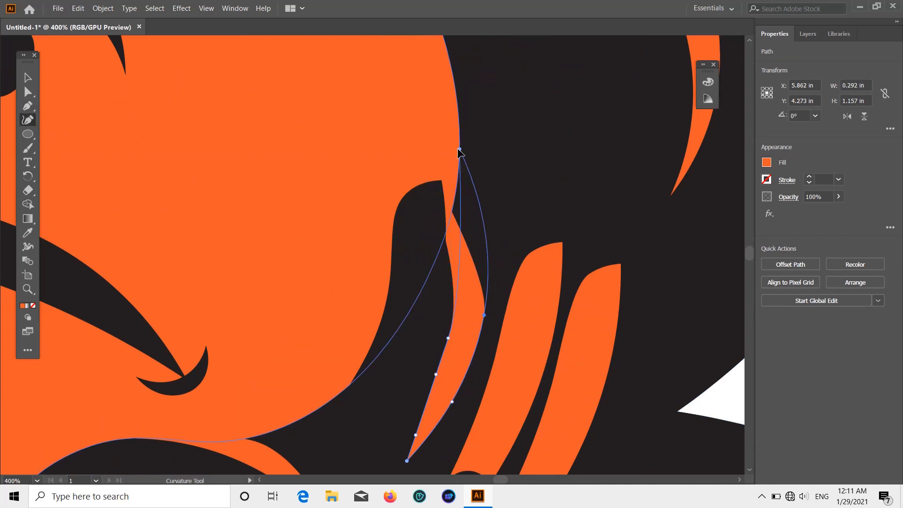
click(447, 270)
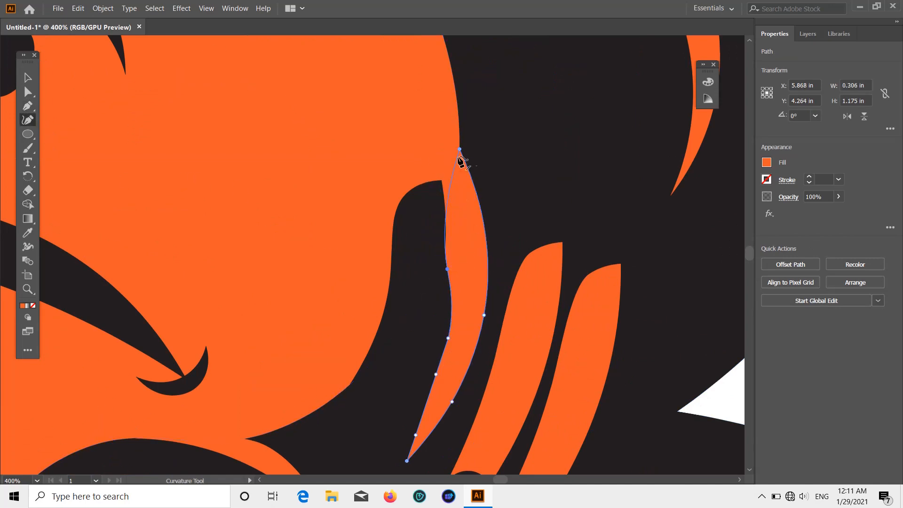
drag(460, 150, 460, 143)
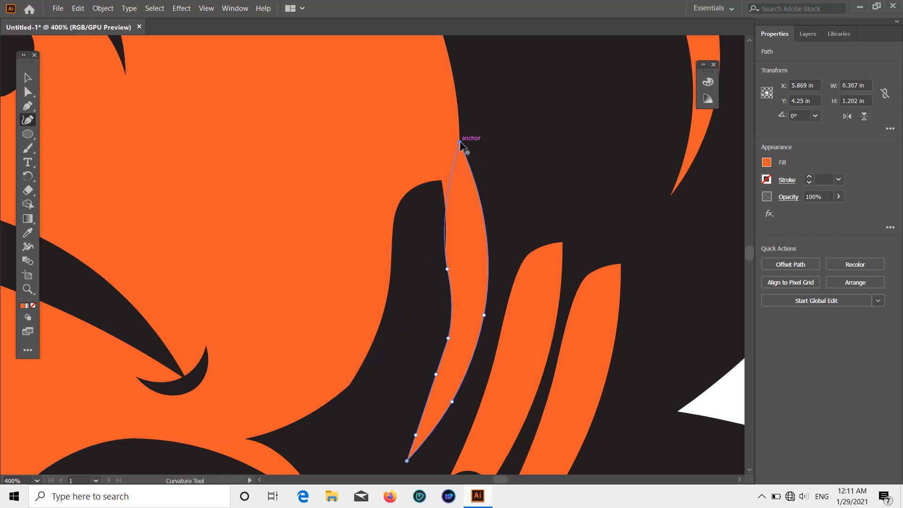
drag(460, 142, 460, 140)
scroll(452, 195, down, 3)
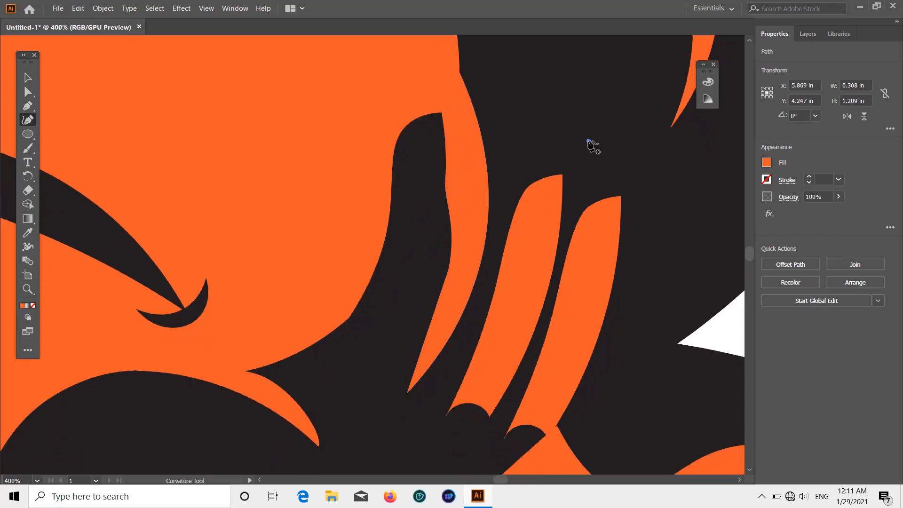
key(space)
scroll(654, 190, down, 6)
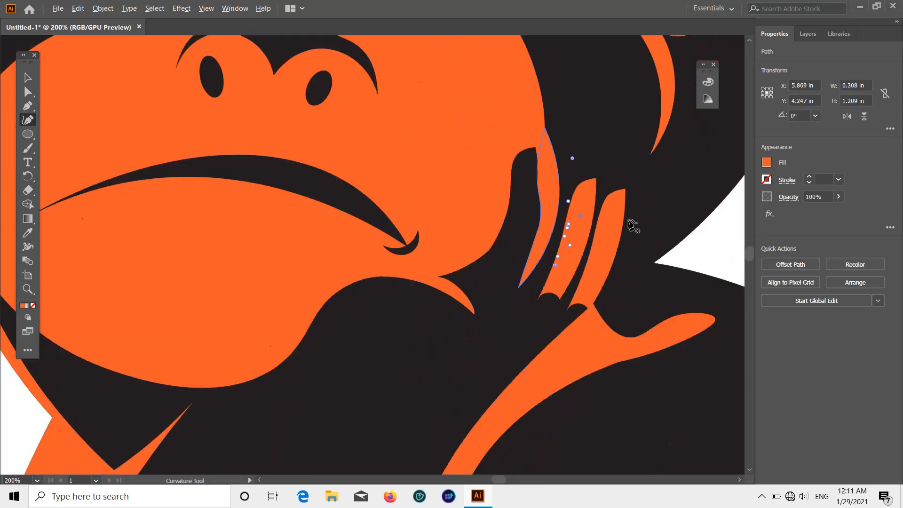
scroll(623, 254, up, 2)
key(space)
drag(595, 409, 444, 392)
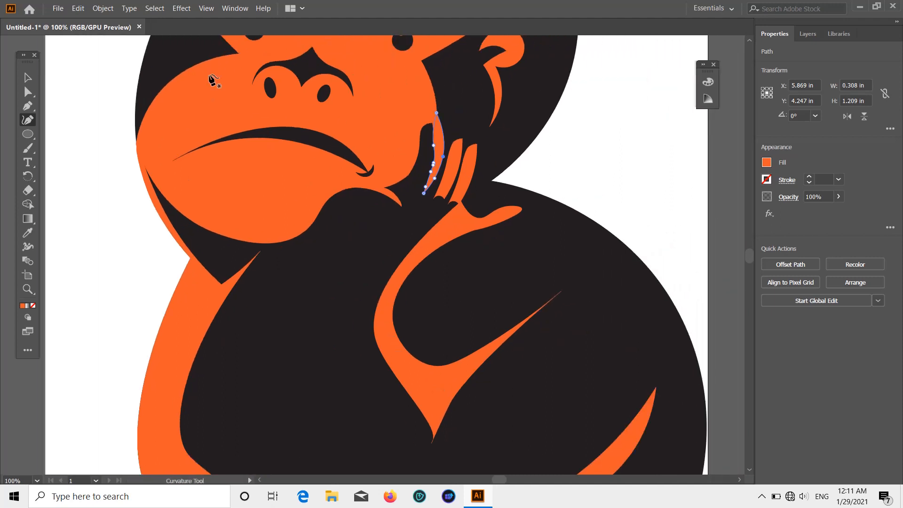
click(27, 78)
scroll(478, 144, down, 2)
click(688, 242)
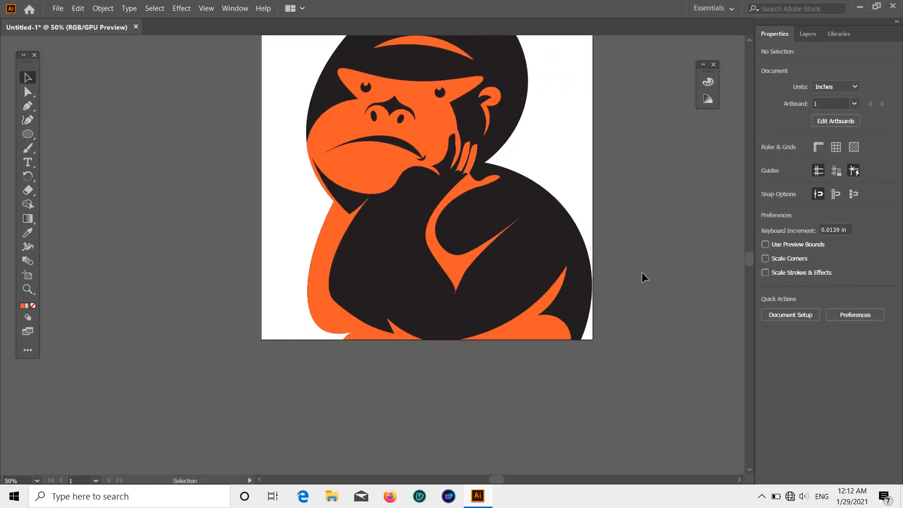
Fill the 10 x 10 in background rectangle with yellow.
scroll(642, 272, up, 2)
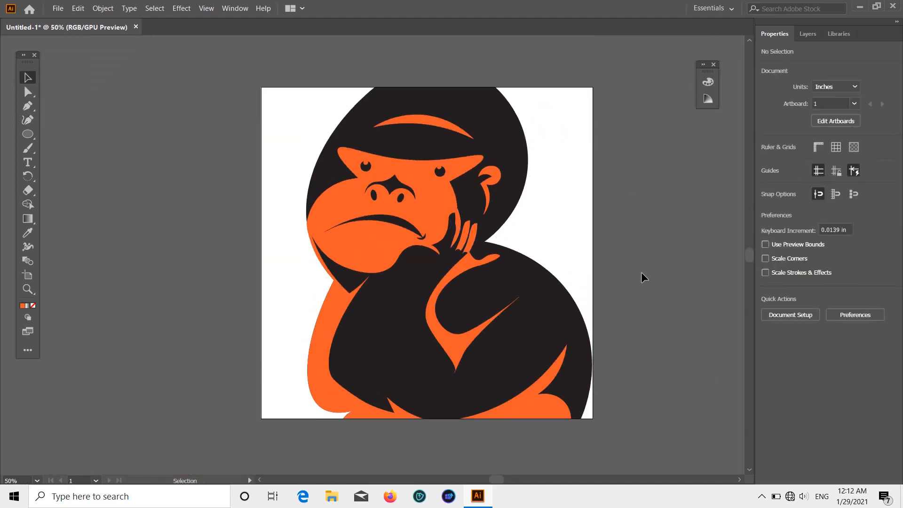
click(536, 155)
click(766, 163)
click(680, 204)
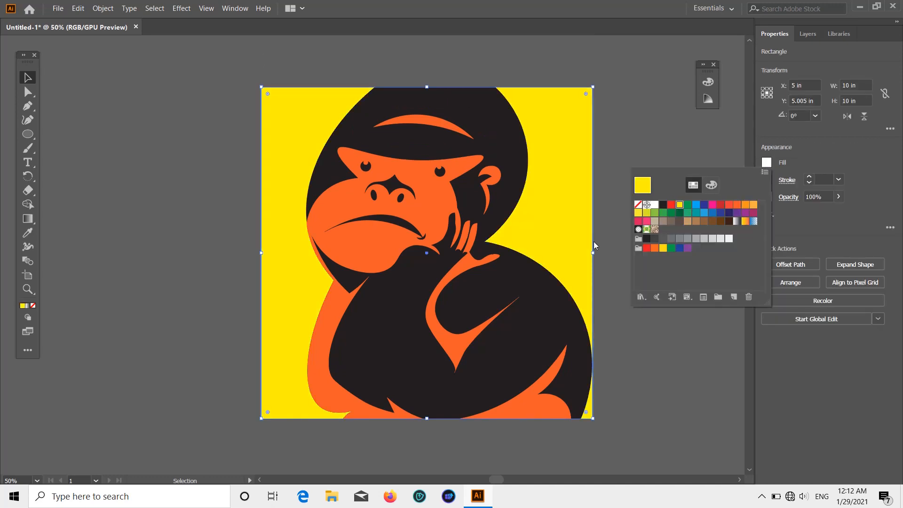
click(615, 262)
scroll(615, 261, up, 4)
scroll(613, 261, down, 5)
click(614, 261)
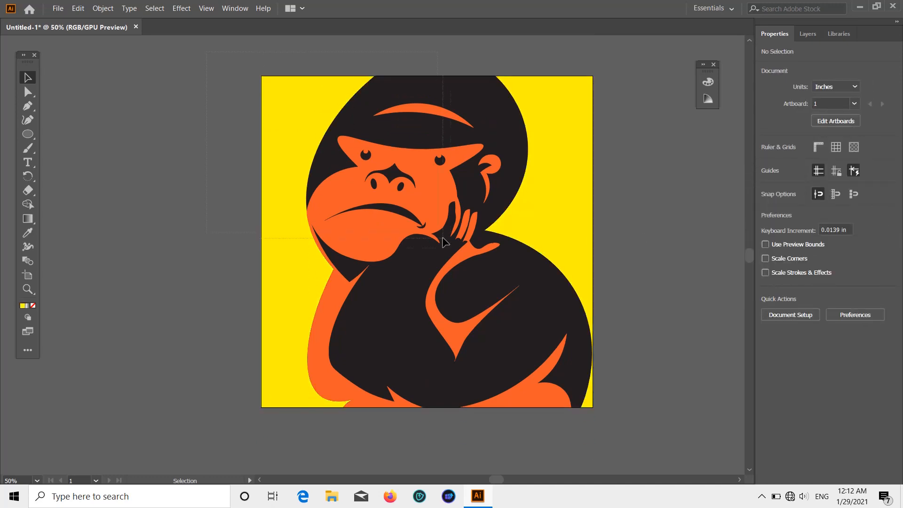
Group all the artwork, including the gorilla shapes and the yellow background, and deselect it.
key(ctrl+a)
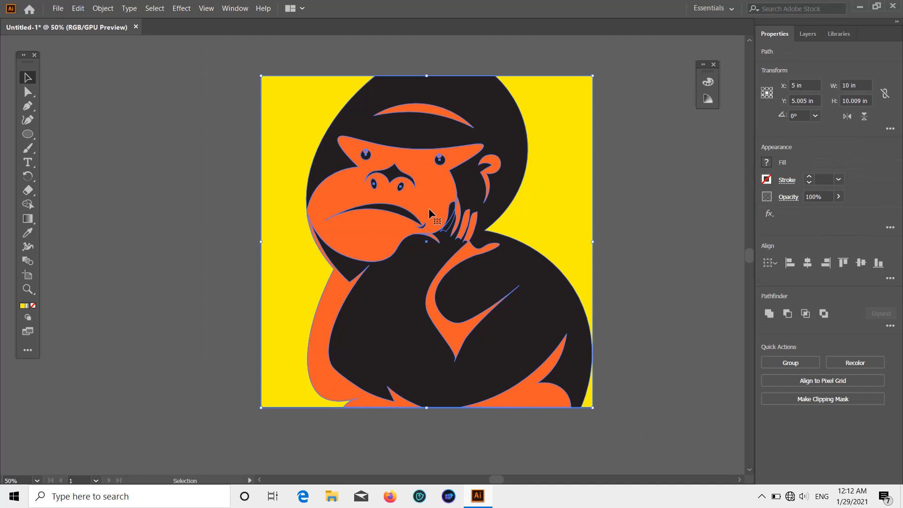
right_click(435, 170)
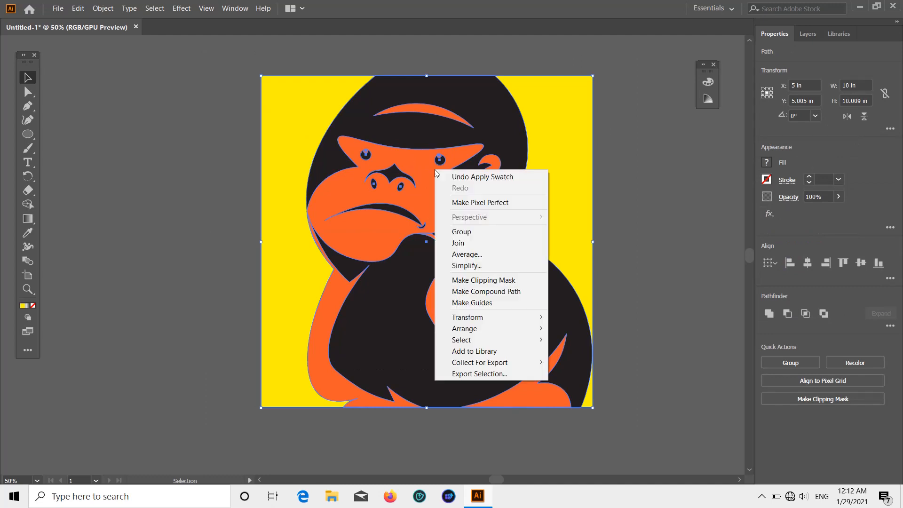
click(478, 234)
scroll(661, 231, up, 1)
click(661, 231)
Start exporting the drawing and choose the Ilastrater folder on the Desktop as the destination.
click(58, 8)
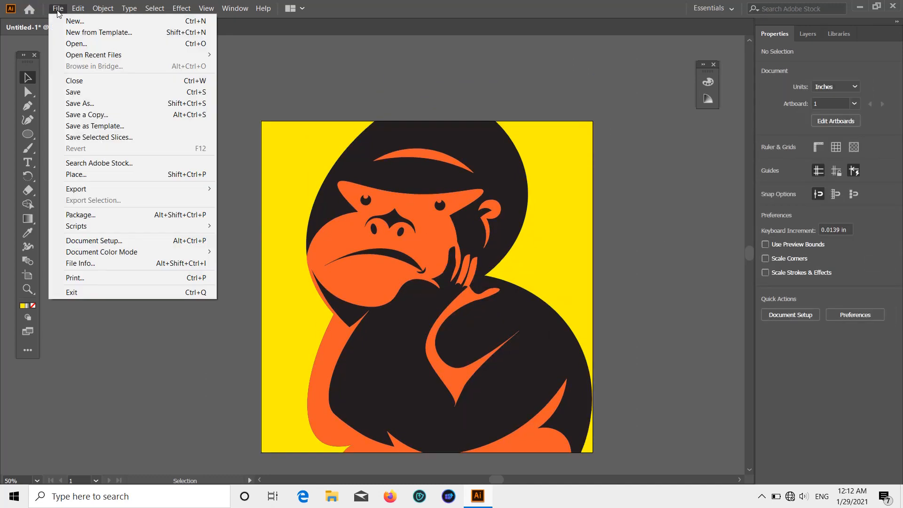
mouse_move(94, 188)
click(245, 200)
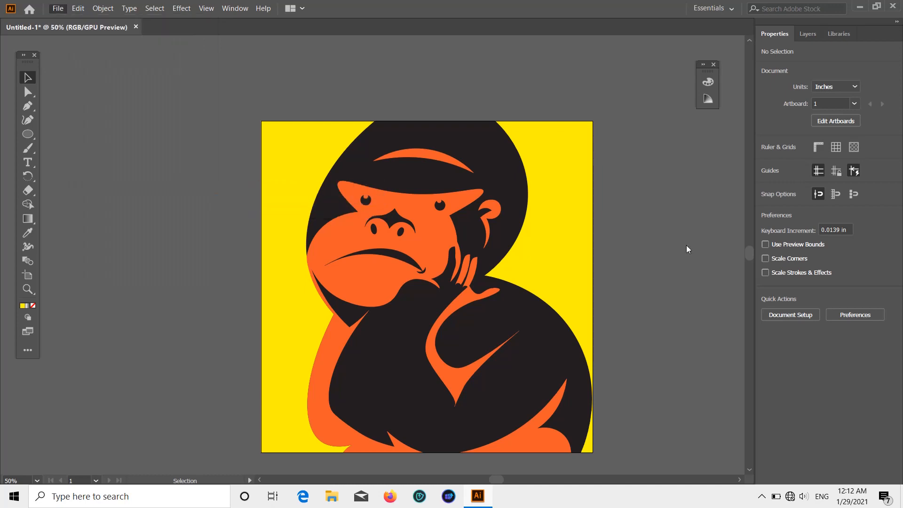
scroll(49, 106, up, 2)
click(46, 92)
double_click(281, 99)
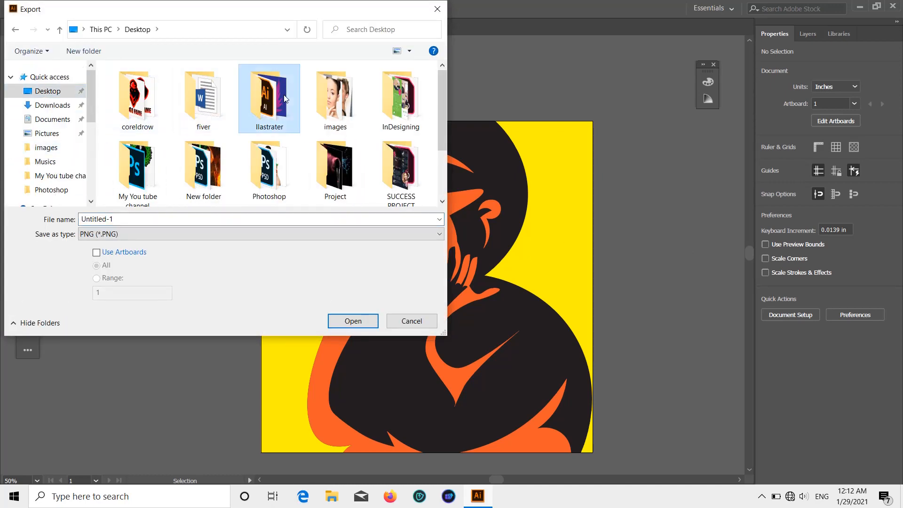
Name the export file moncky and export it in PNG format with the default PNG options.
click(140, 218)
key(BackSpace)
text(moncky)
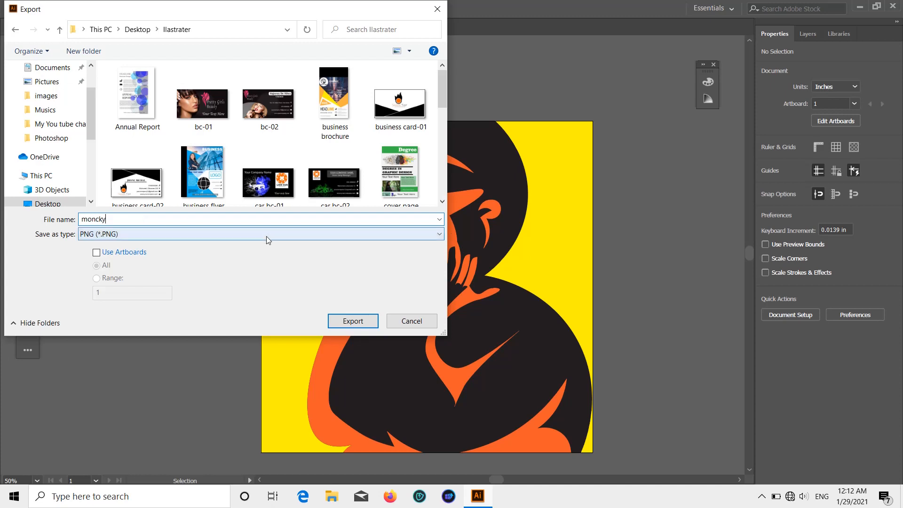
click(353, 321)
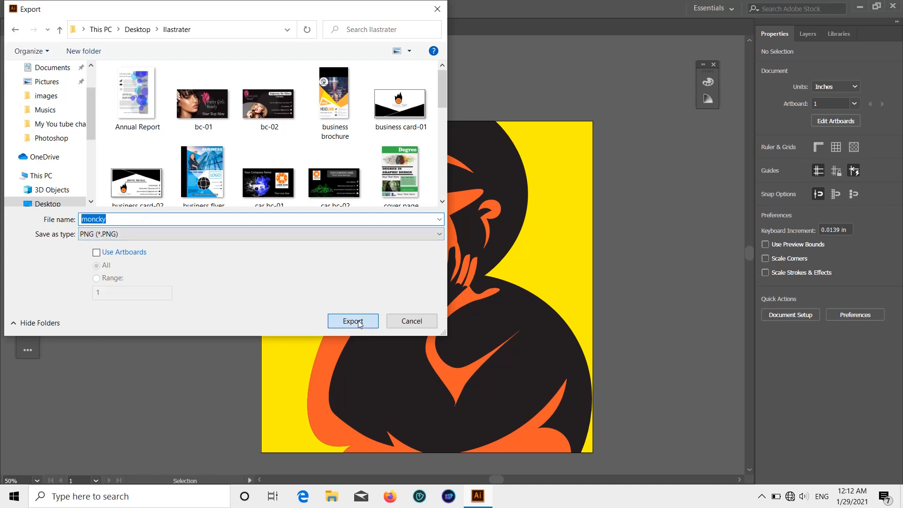
key(Return)
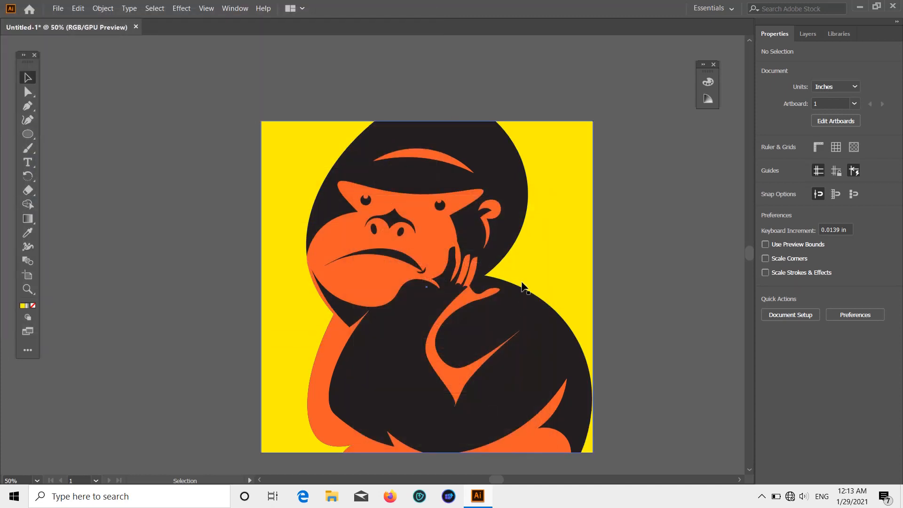
scroll(527, 283, down, 1)
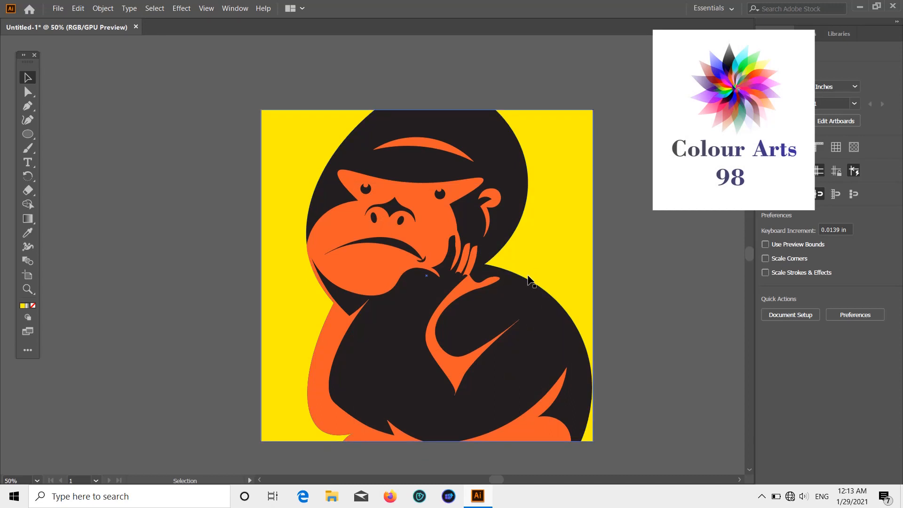